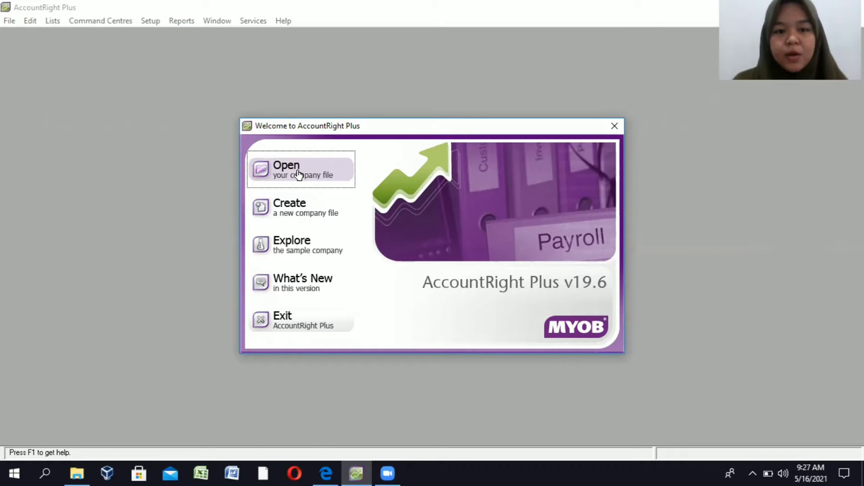
Open the company file PD PELANGI.myo and sign on as Administrator.
left_click(299, 175)
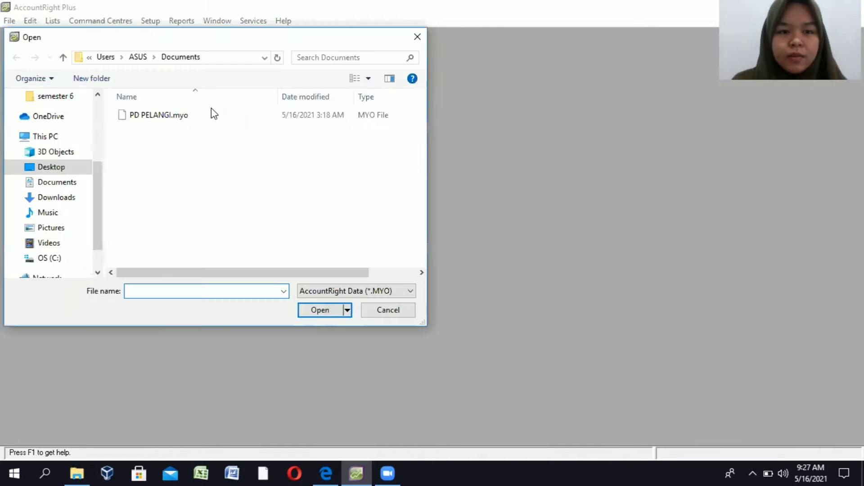
left_click(328, 310)
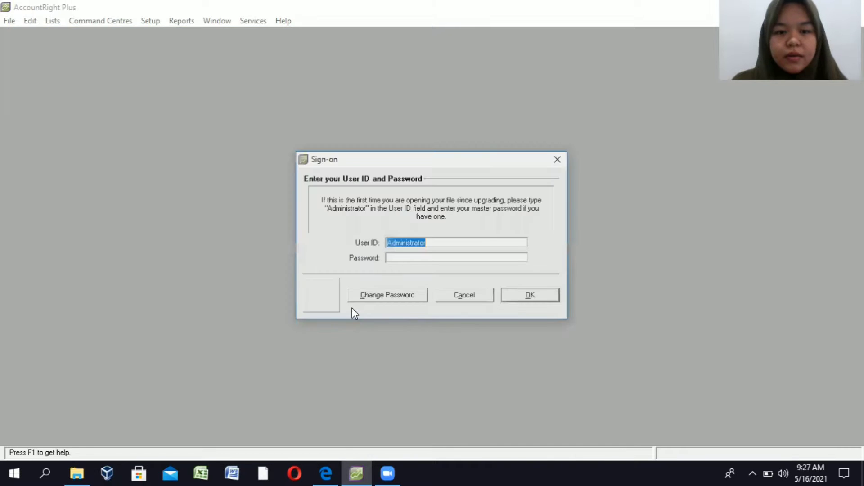
left_click(518, 295)
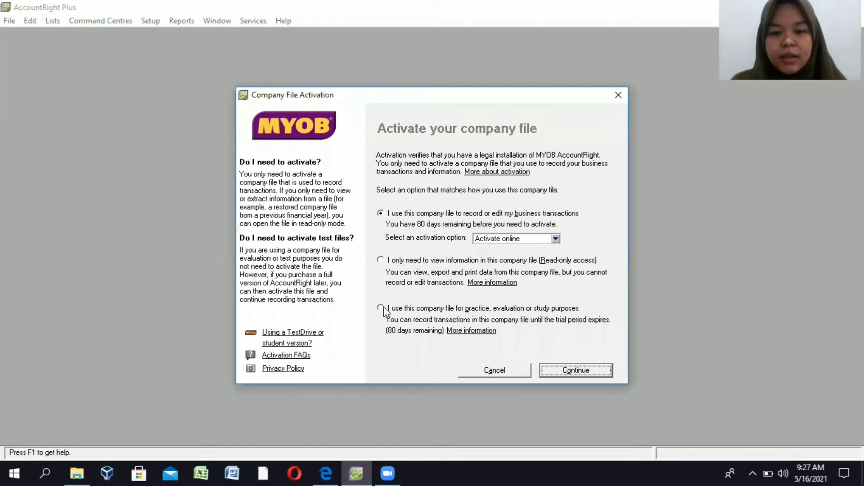
Choose practice, evaluation or study use for the company file, continue past activation and maximize the Command Centre.
left_click(383, 307)
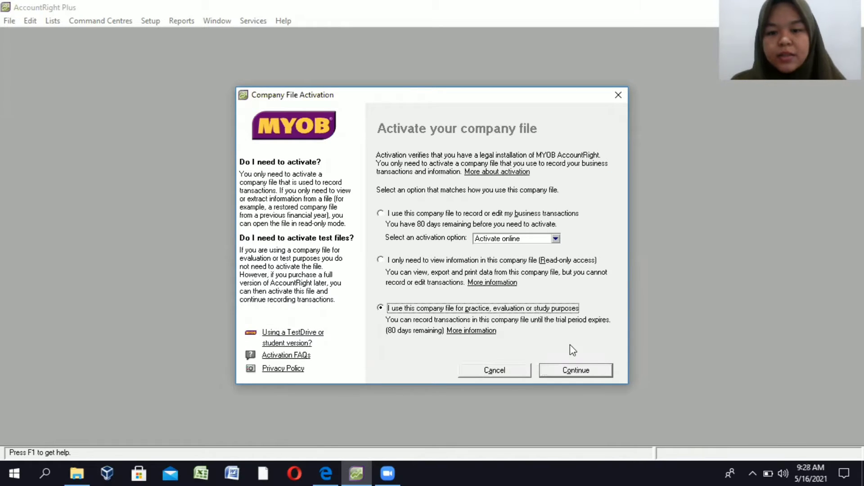
left_click(575, 369)
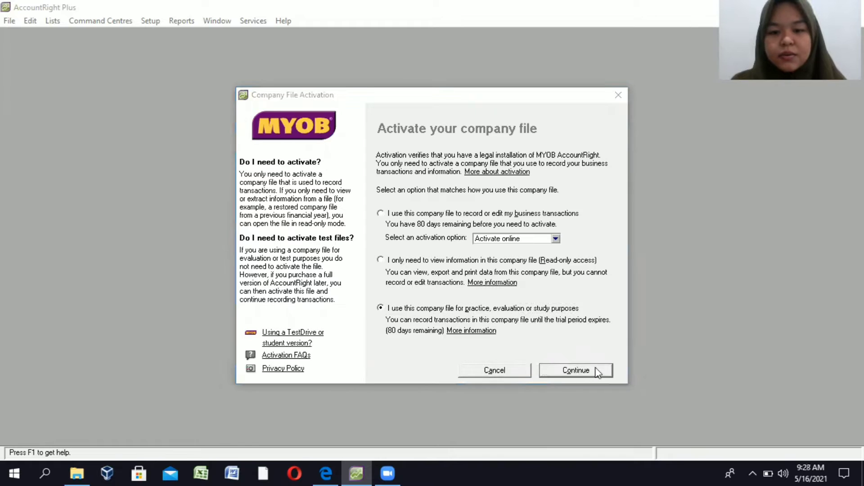
left_click(448, 286)
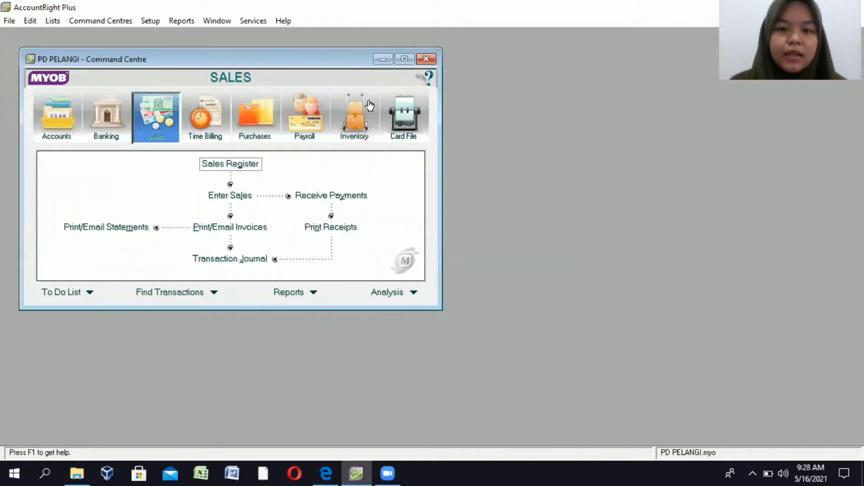
left_click(404, 59)
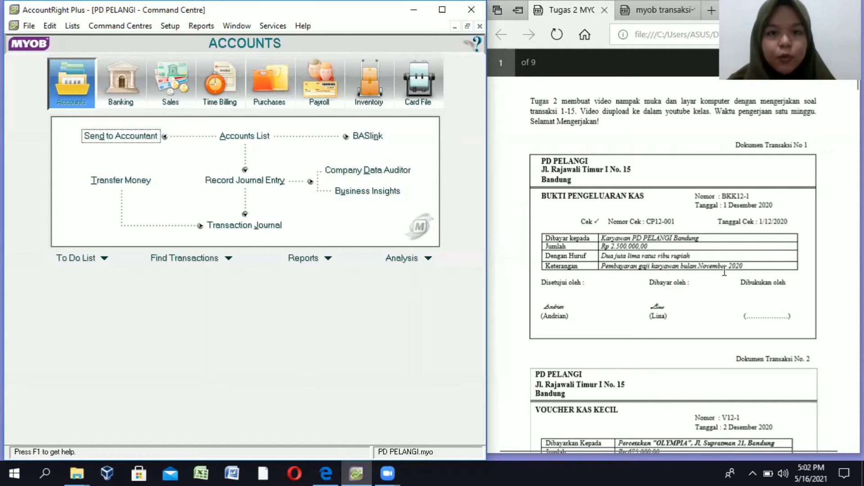
Start a Spend Money transaction paid from account 1-1100 Cash In Bank, with Tax Inclusive turned off.
left_click(506, 28)
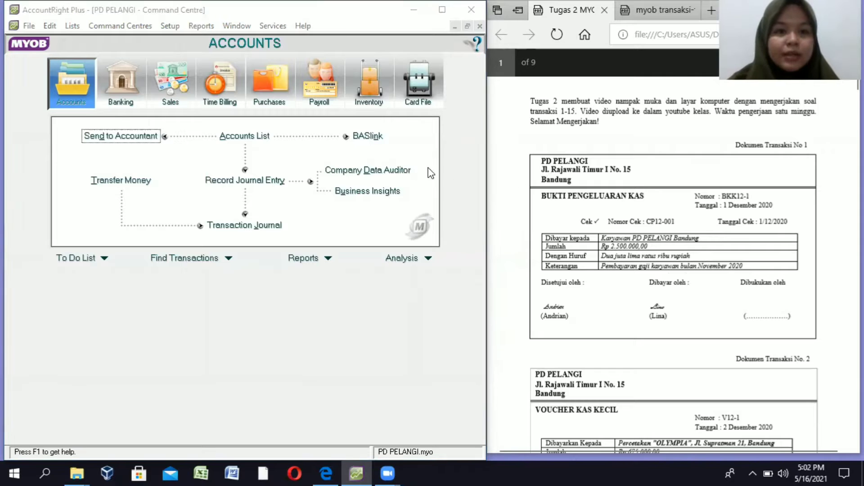
left_click(130, 104)
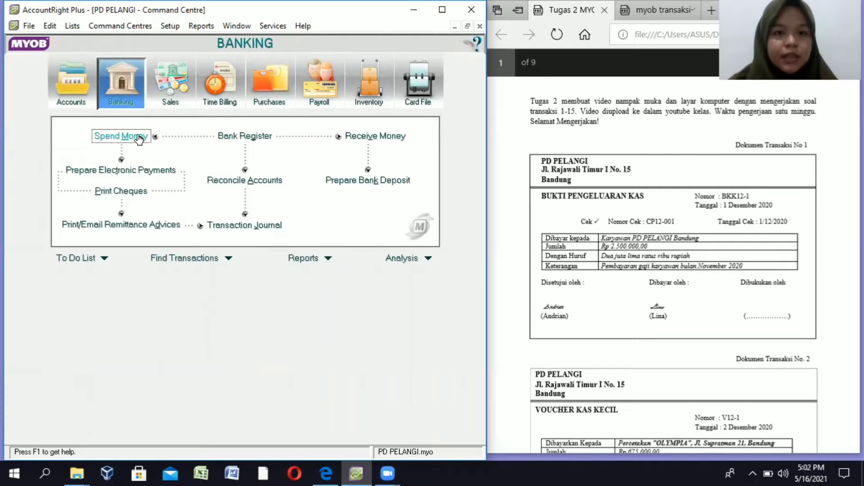
left_click(139, 137)
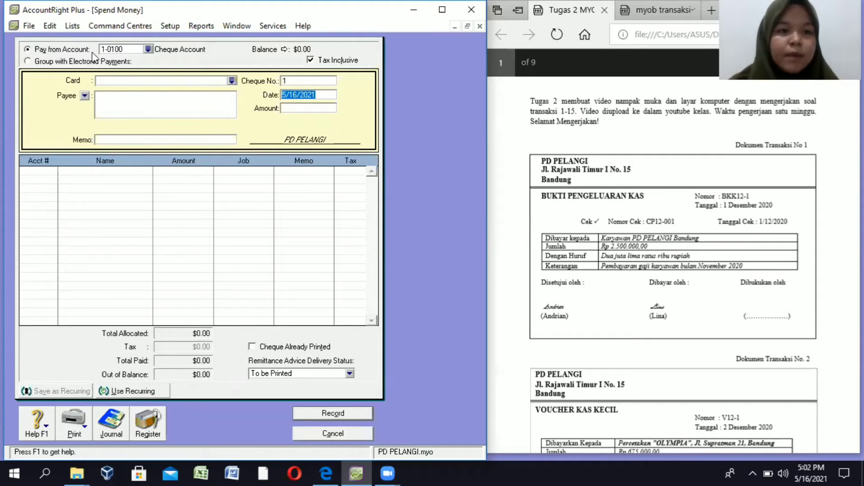
left_click(147, 49)
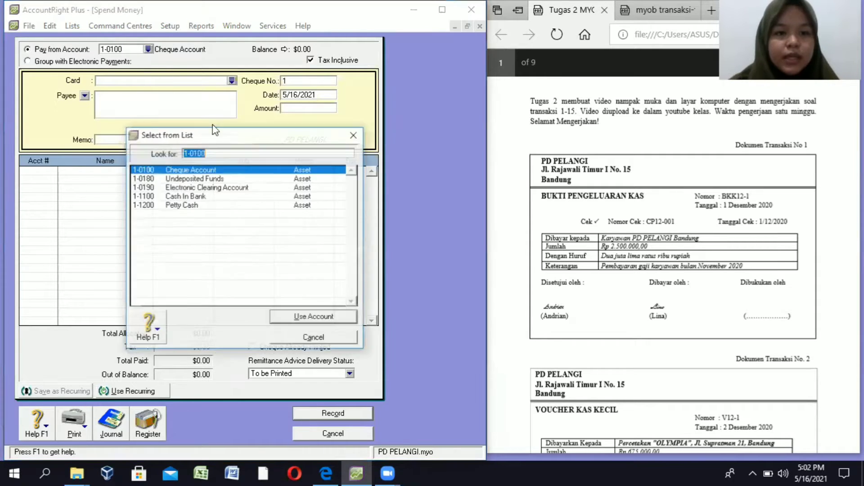
left_click(229, 196)
left_click(324, 318)
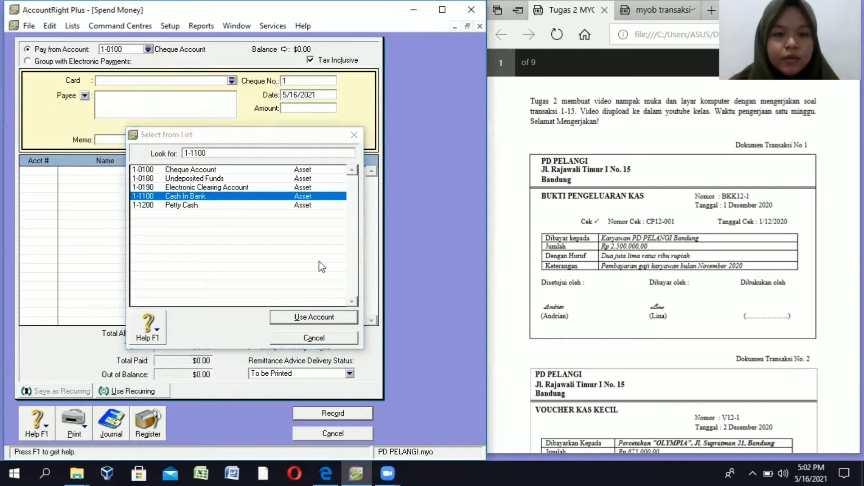
left_click(310, 61)
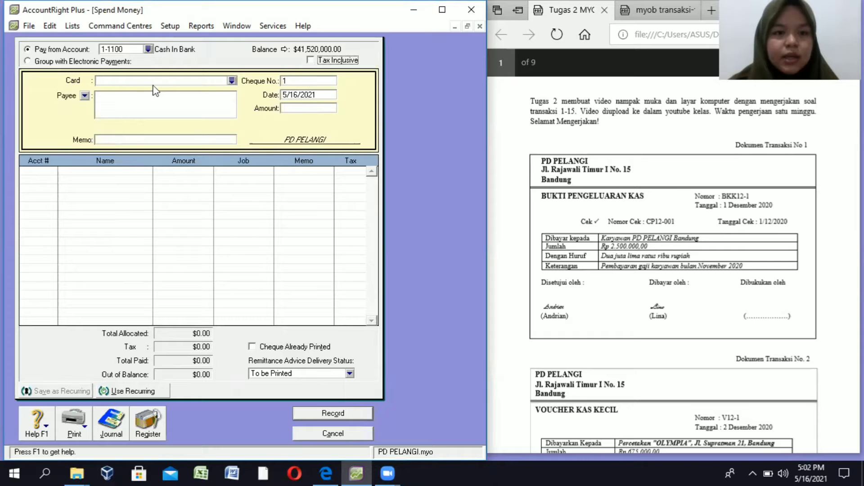
Set the payment's cheque number to BKK12-1 and its date to 12/1/2020.
left_click(329, 82)
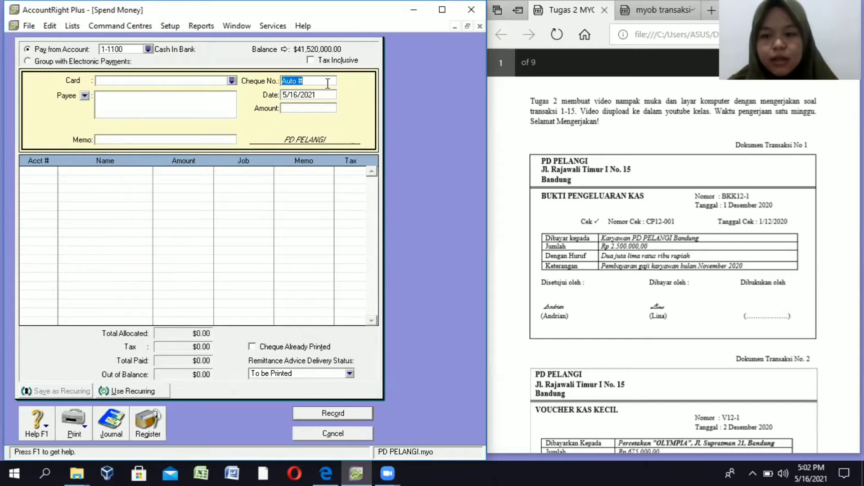
type("bkk")
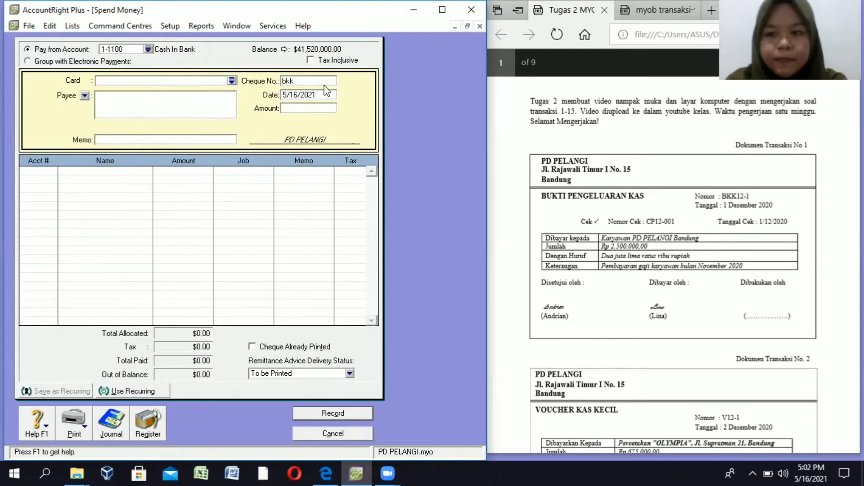
type("12-1")
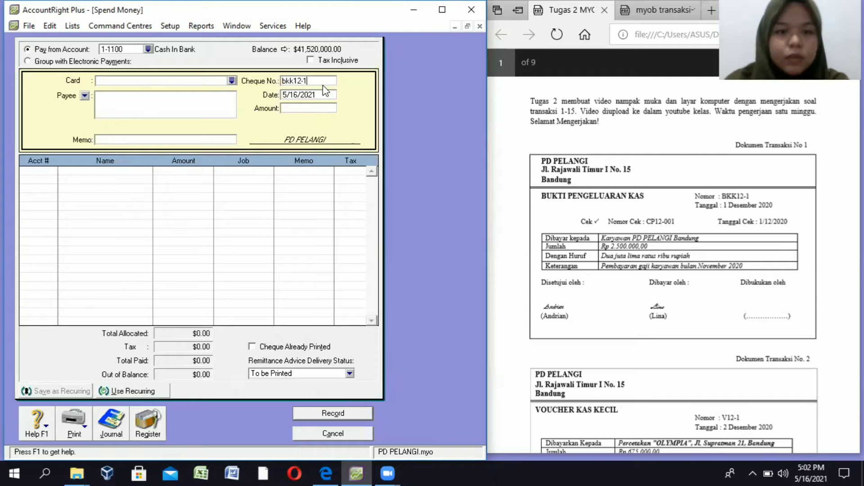
left_click(299, 92)
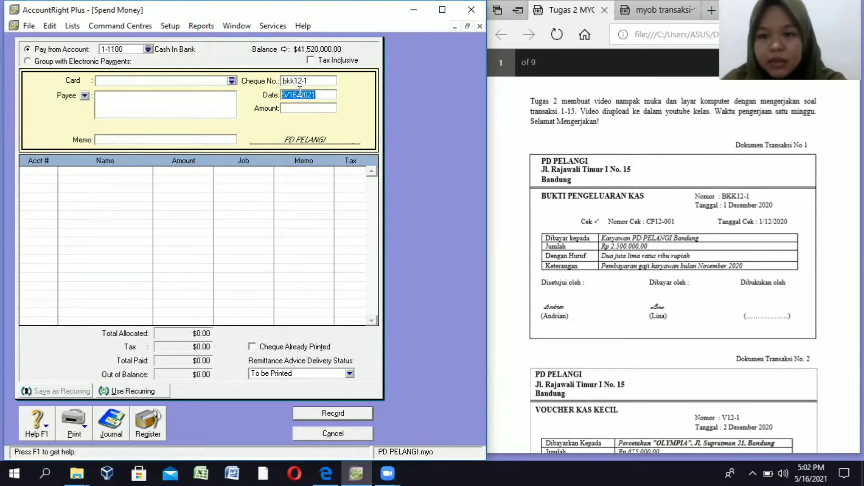
type("12/1")
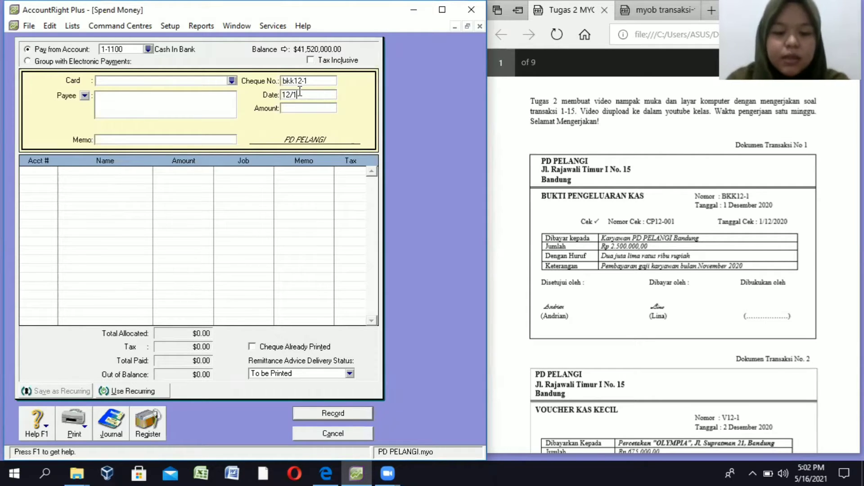
type("/2020")
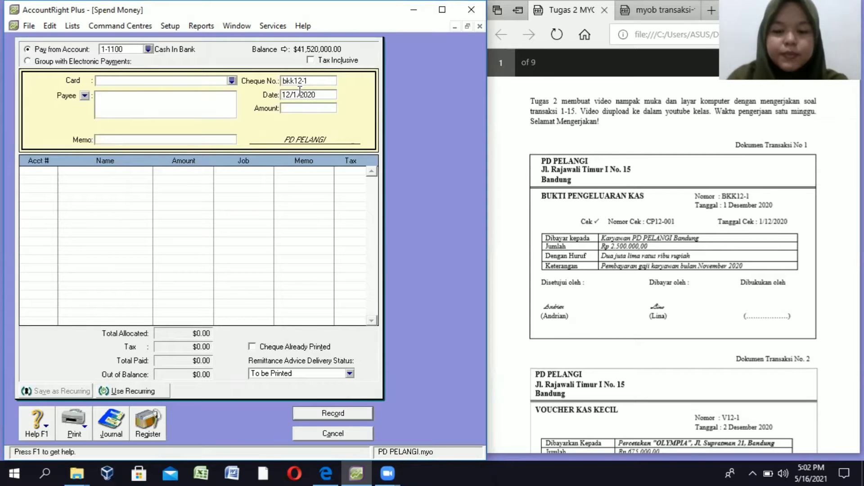
key("Tab")
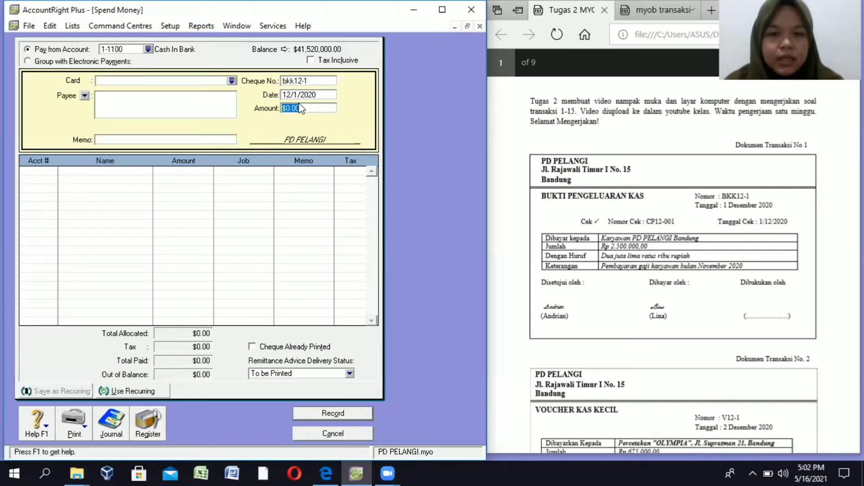
Set the payment amount to 2,500,000 and the memo to "PEMBAYARAN GAJI KARYAWAN BULAN NOV 2020".
type("2,5")
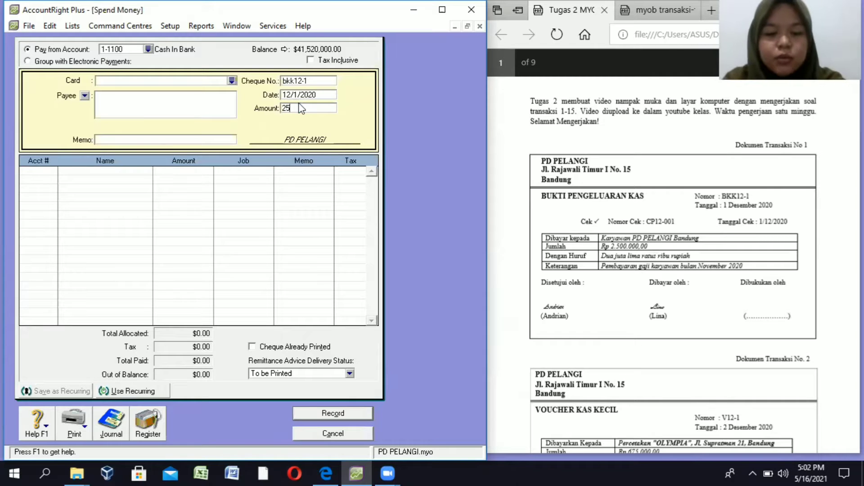
type("00,000")
key("Tab")
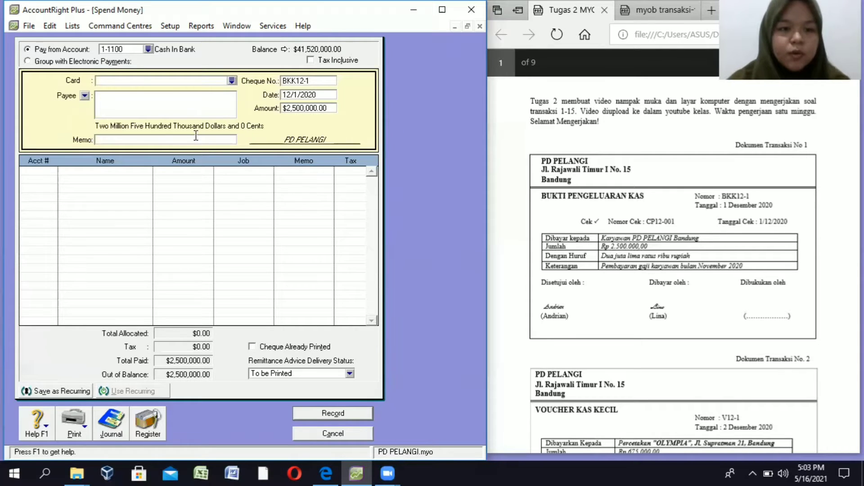
type("PEMBAYARAN GAJI KAR")
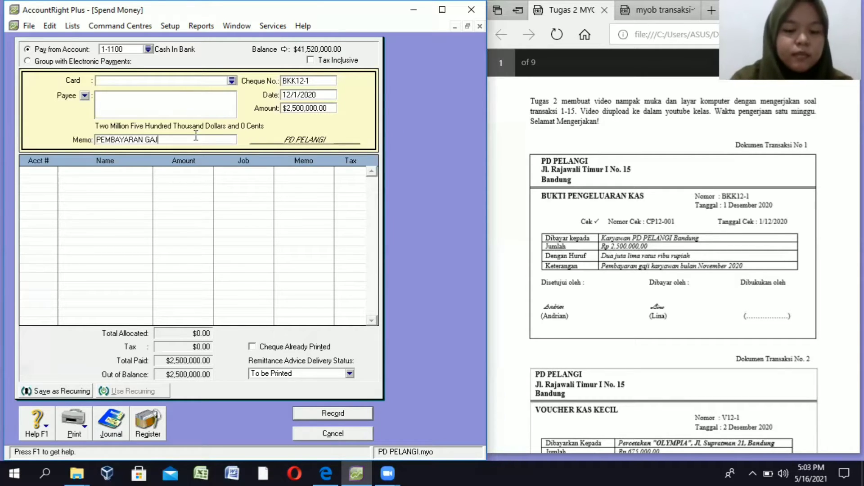
type("YAWAN BULAN")
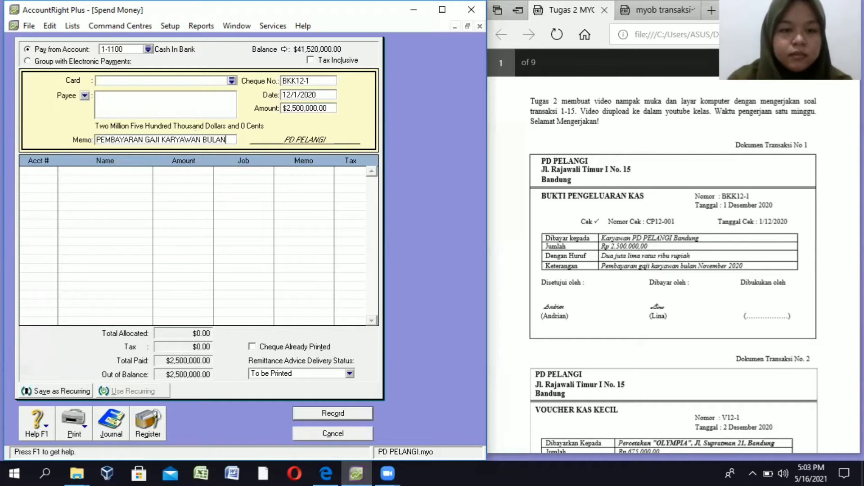
type(" NOV 2020")
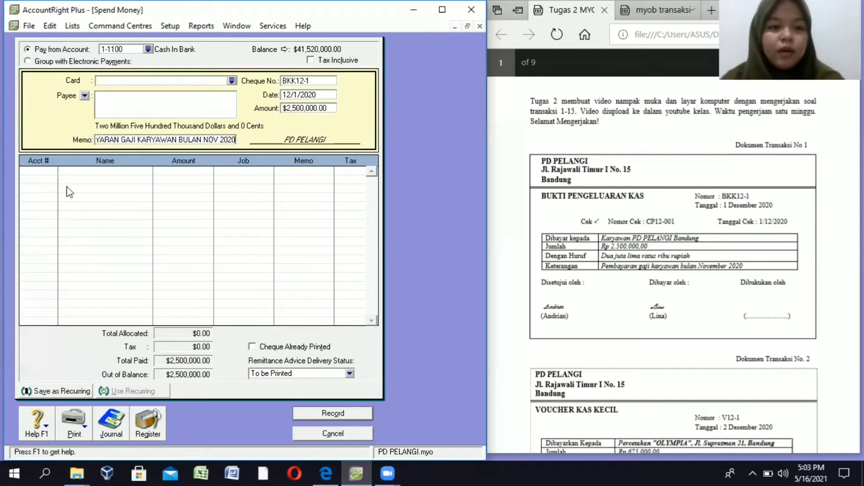
Allocate the full payment to account 2-1200 Expence Payable on the first line.
left_click(54, 173)
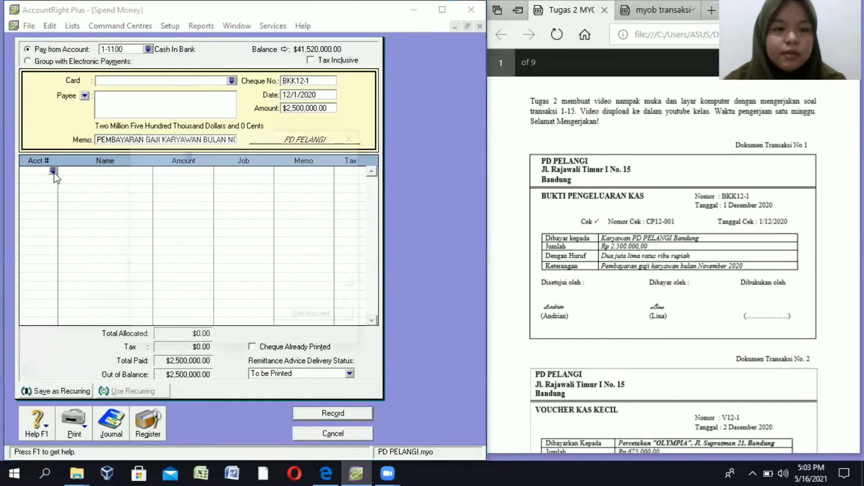
type("6-")
scroll(251, 214, "up", 4)
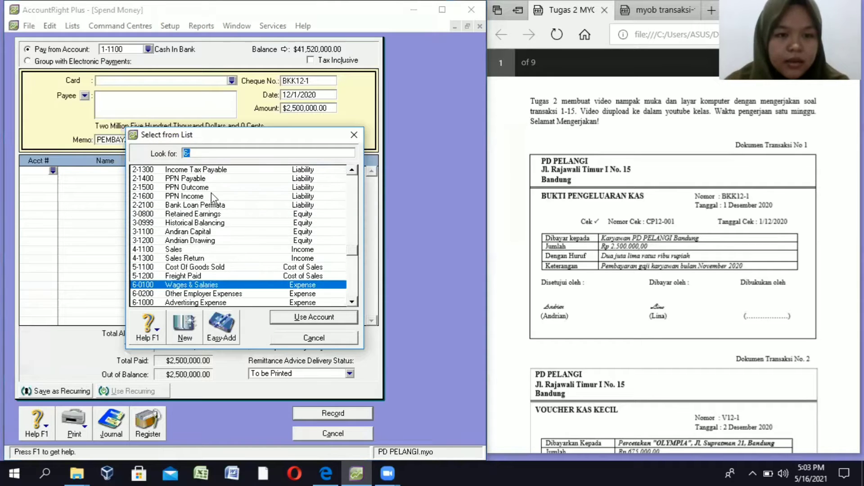
scroll(211, 193, "up", 2)
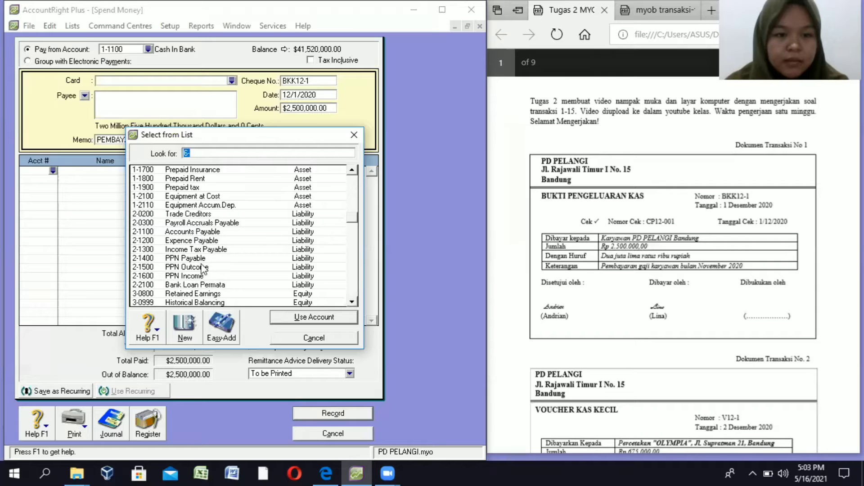
left_click(192, 241)
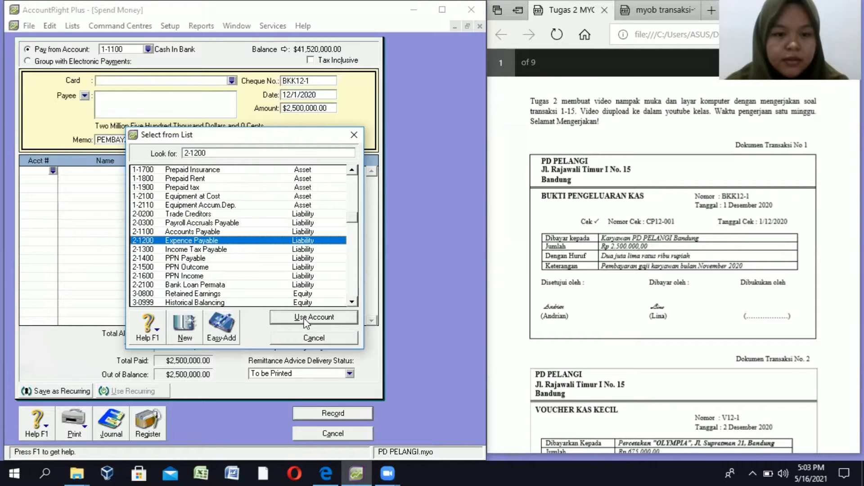
left_click(304, 317)
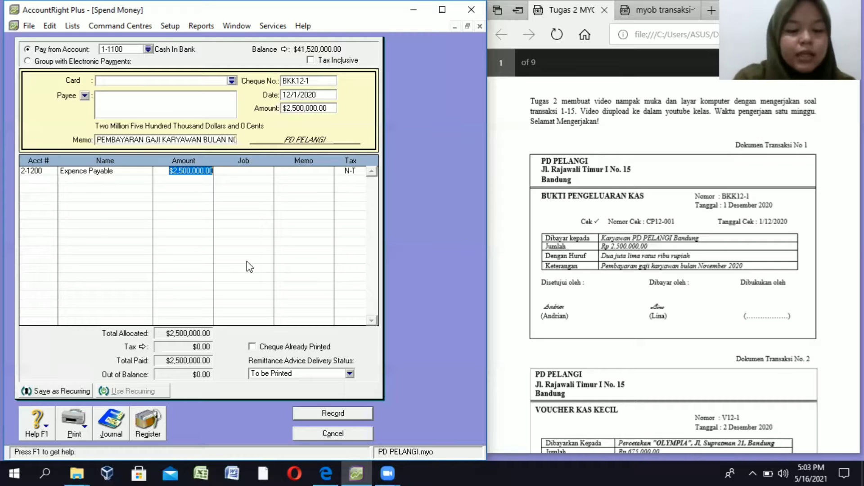
Review the recap of the salary payment's journal entries and record the transaction.
key("ctrl+r")
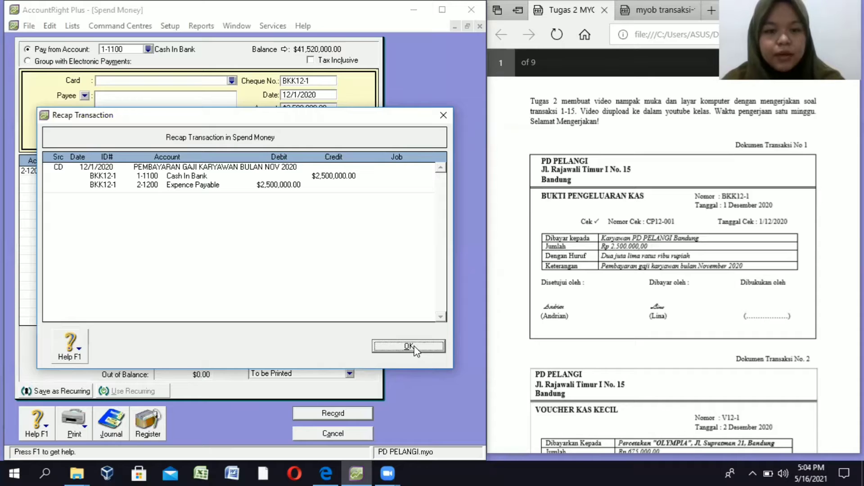
key("Return")
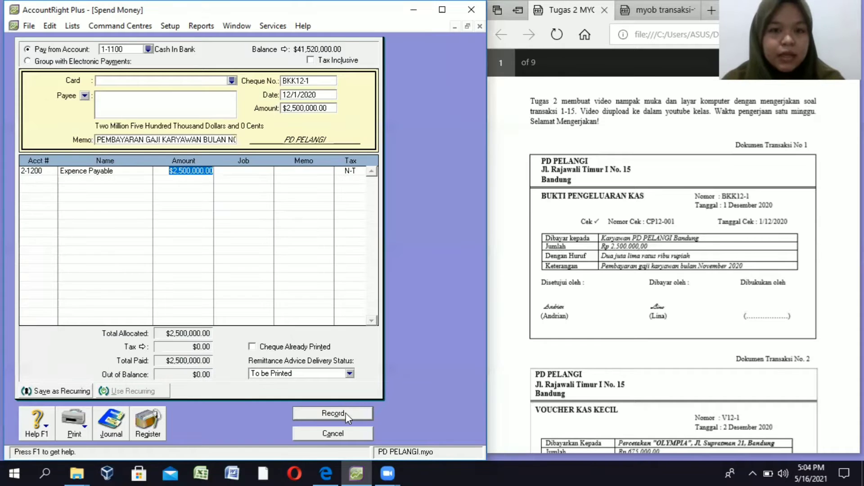
left_click(344, 413)
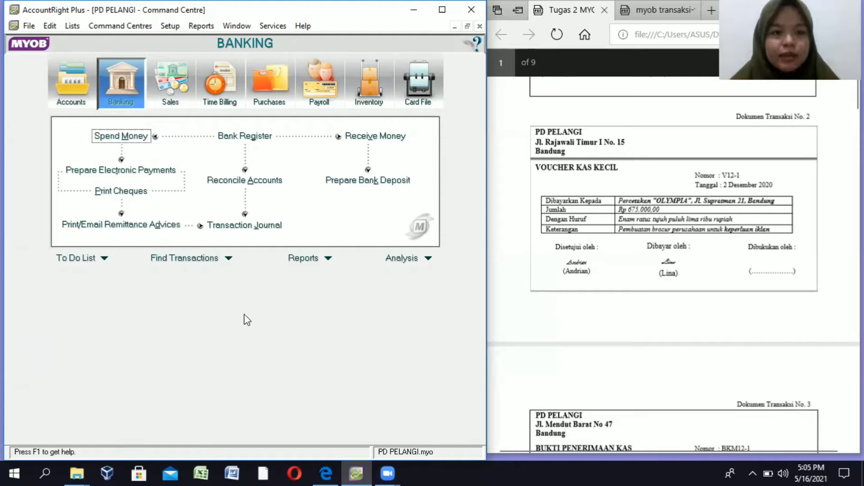
Start a new Spend Money payment and pay it from account 1-1200 Petty Cash.
left_click(144, 138)
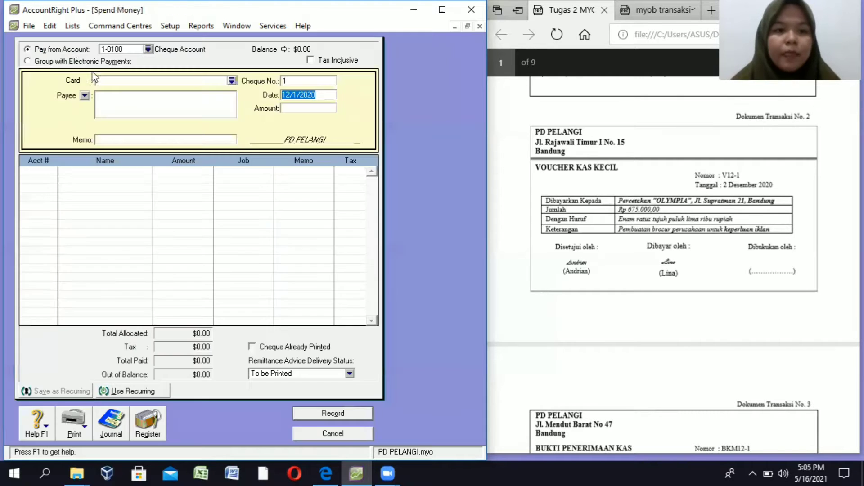
left_click(150, 53)
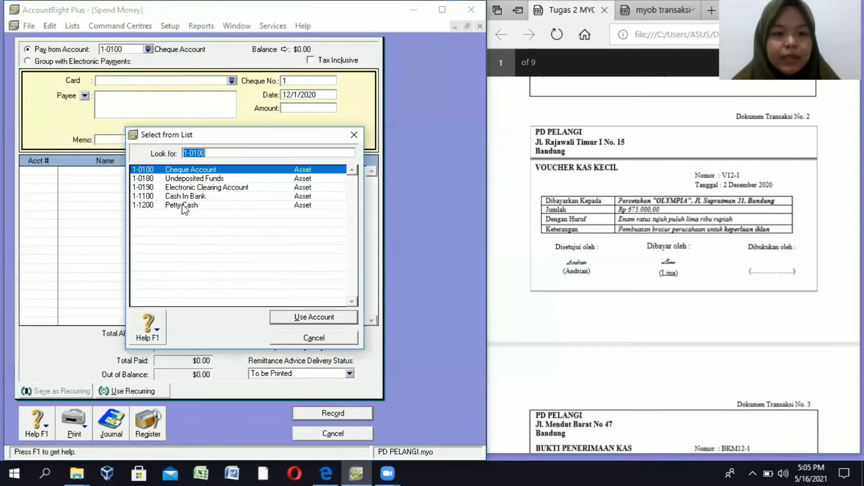
left_click(182, 205)
left_click(314, 317)
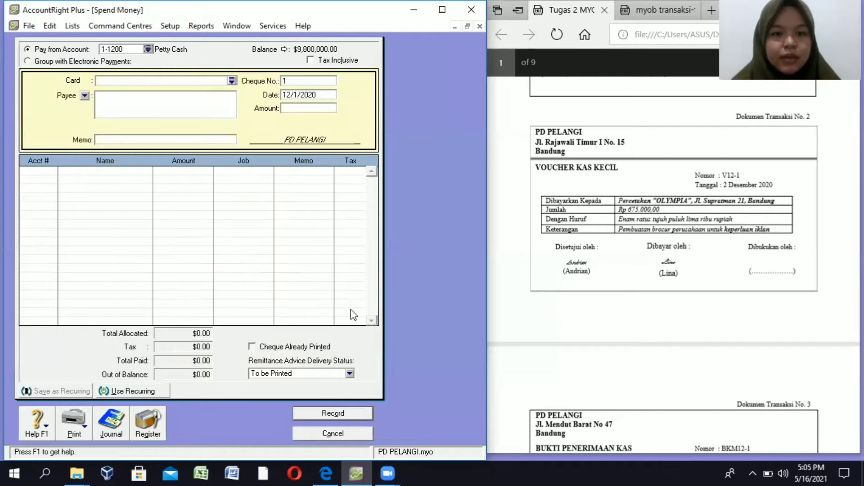
Set the petty cash payment's cheque number to V12-1 and its date to 12/2/2020.
left_click(320, 81)
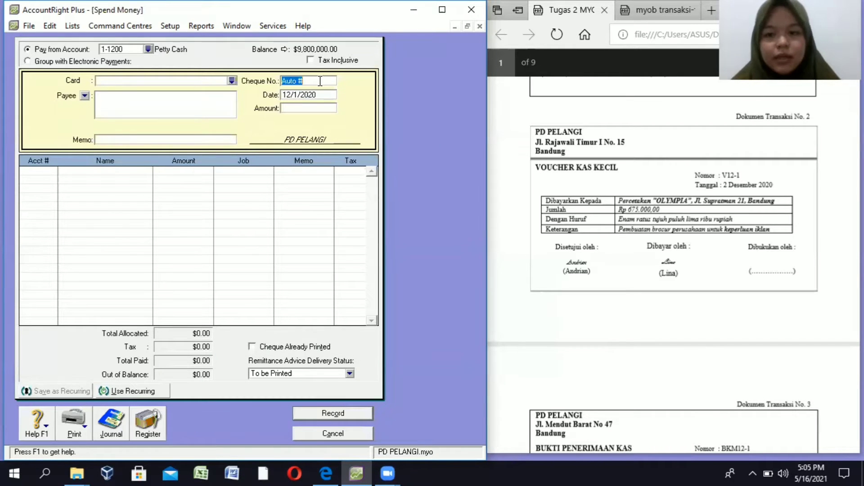
type("V12-1")
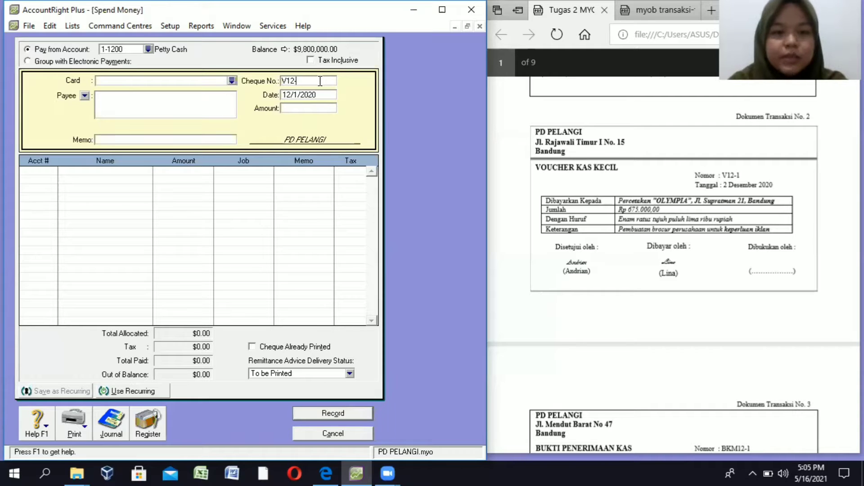
left_click(298, 95)
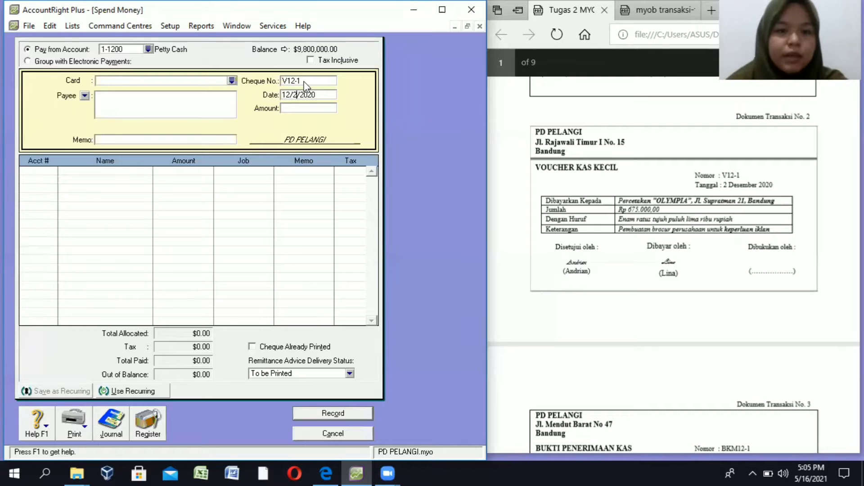
Set the petty cash payment's amount to 675,000.
left_click(327, 109)
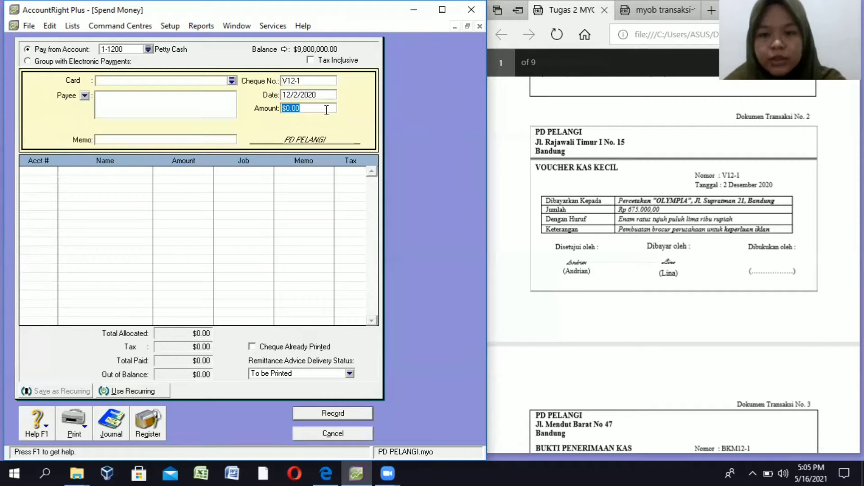
type("675")
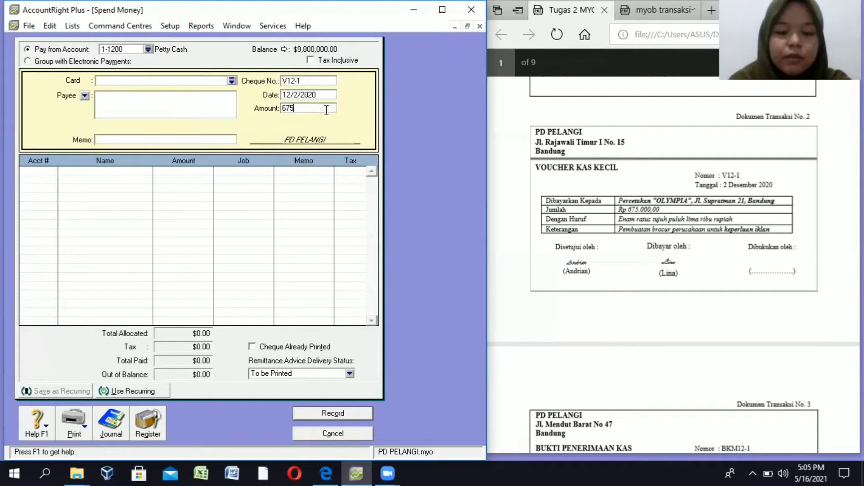
type(",000")
key("Tab")
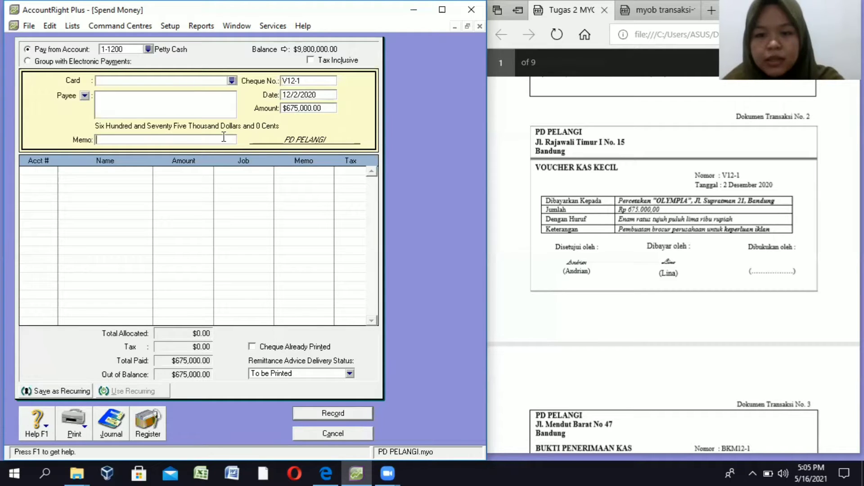
Enter the payment memo "PEMBUATAN BROSUR PERUSAHAAN UNTUK IKLAN".
type("PEMBU")
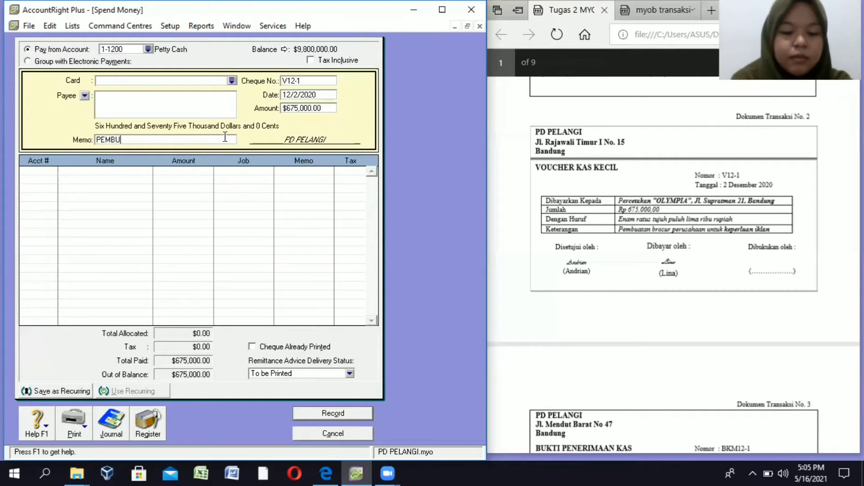
type("ATAN BROSUR ")
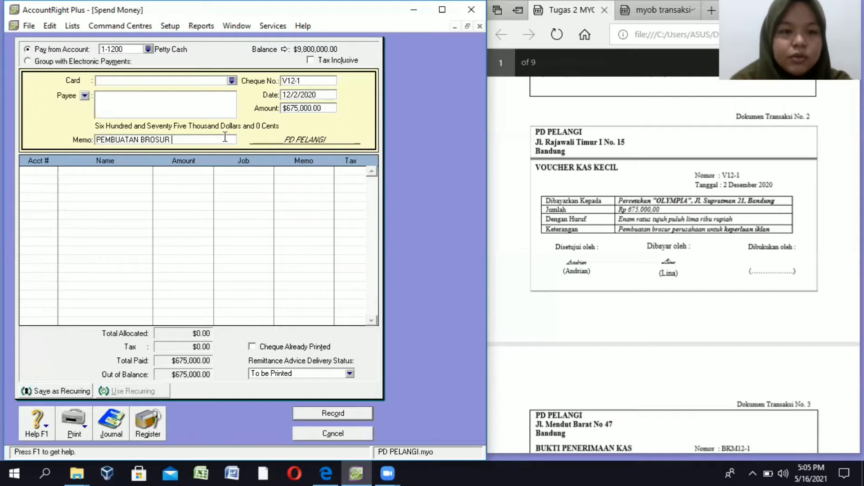
type("PE")
type("SUAHAAN")
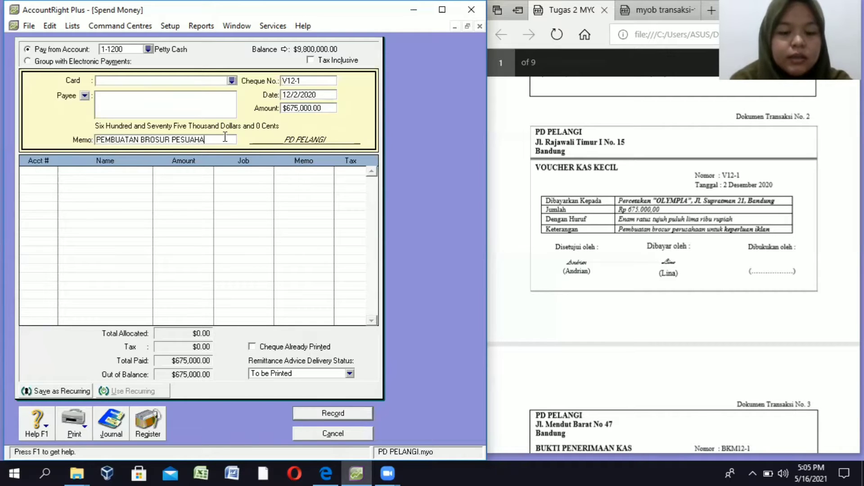
left_click(186, 141)
key("BackSpace")
type("RO")
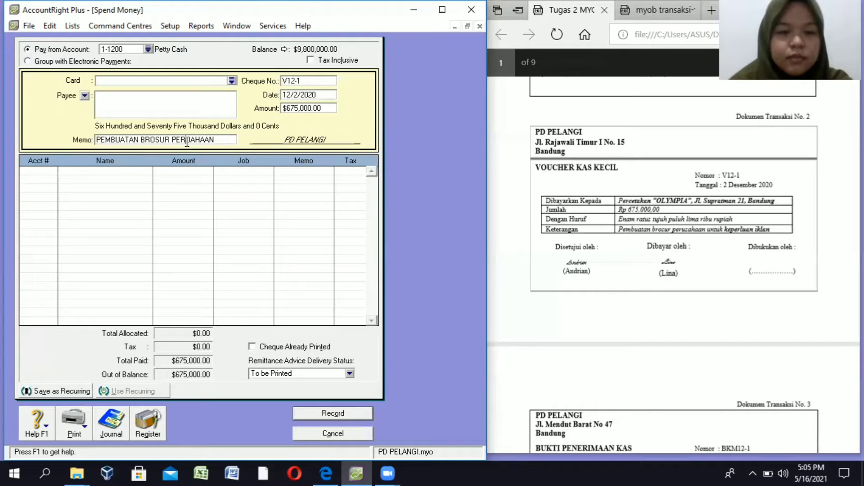
type("S")
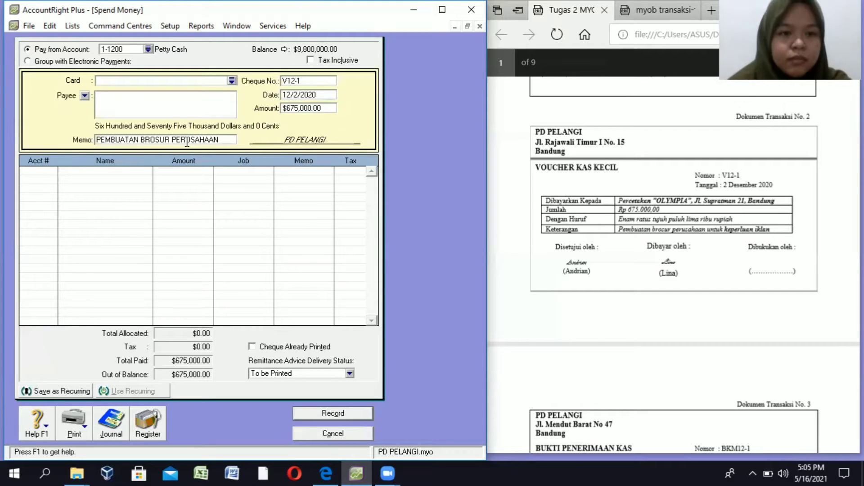
left_click(225, 138)
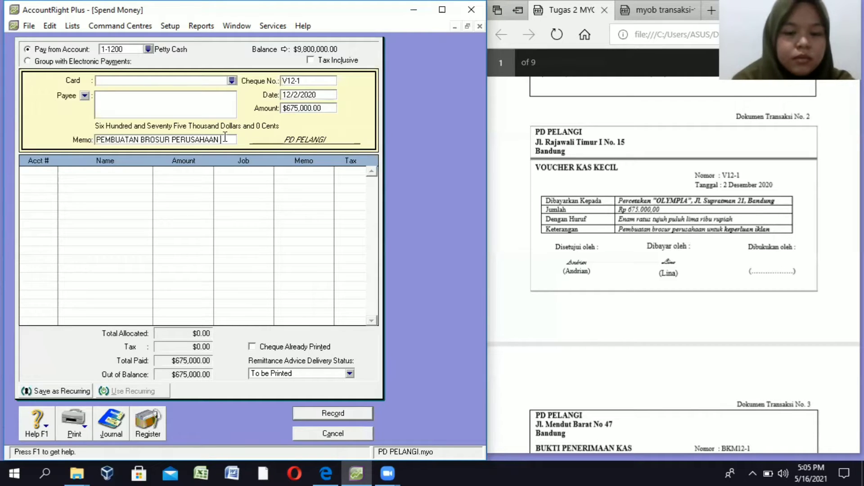
type("UNTUK KE")
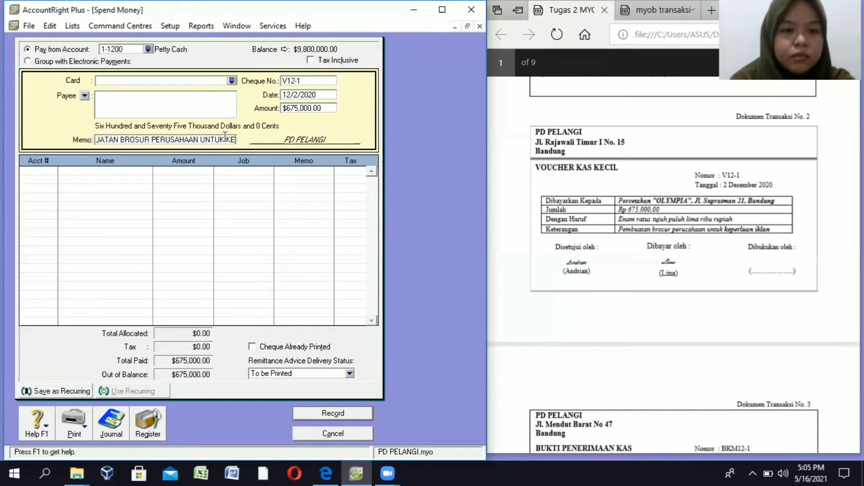
type("PE")
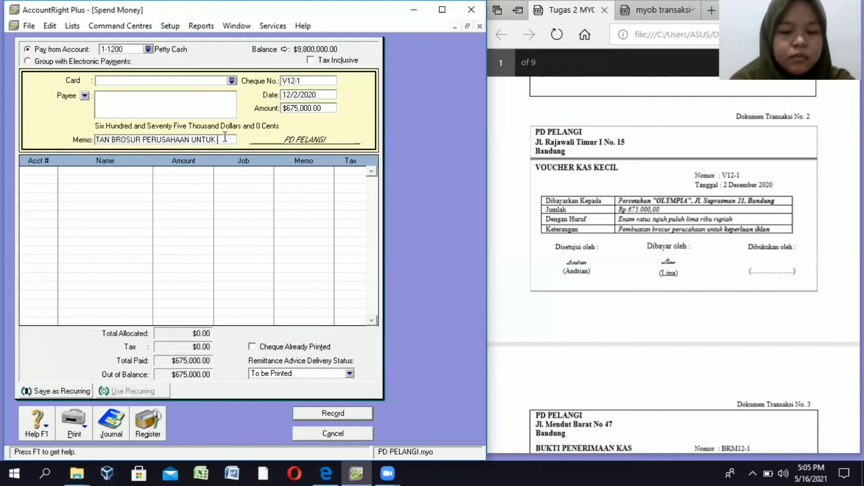
type("LAN")
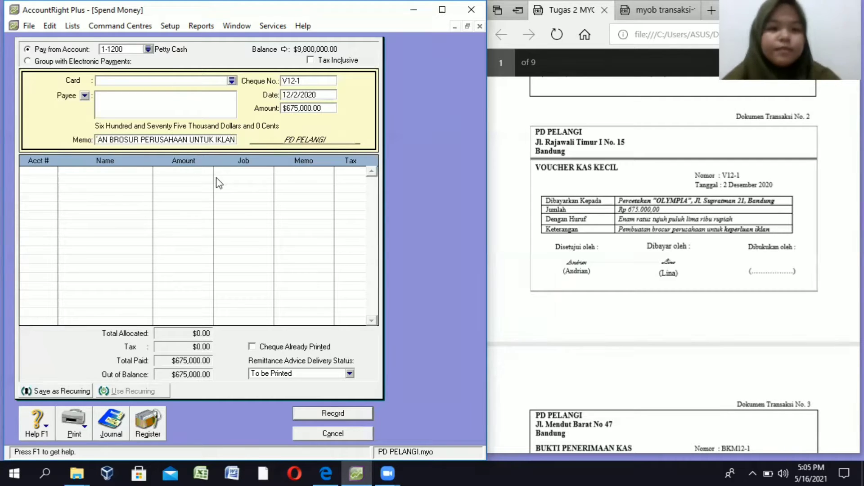
Allocate the full payment to account 6-1000 Advertising Expense on the first line.
key("Tab")
type("6-")
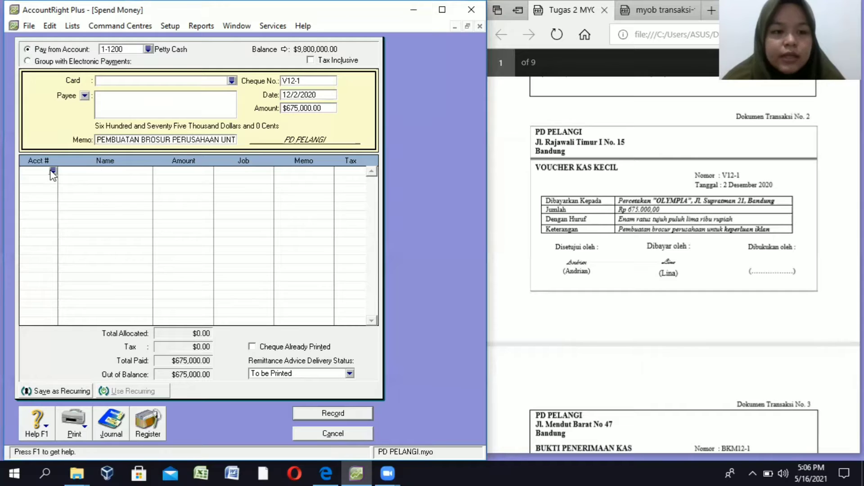
key("Tab")
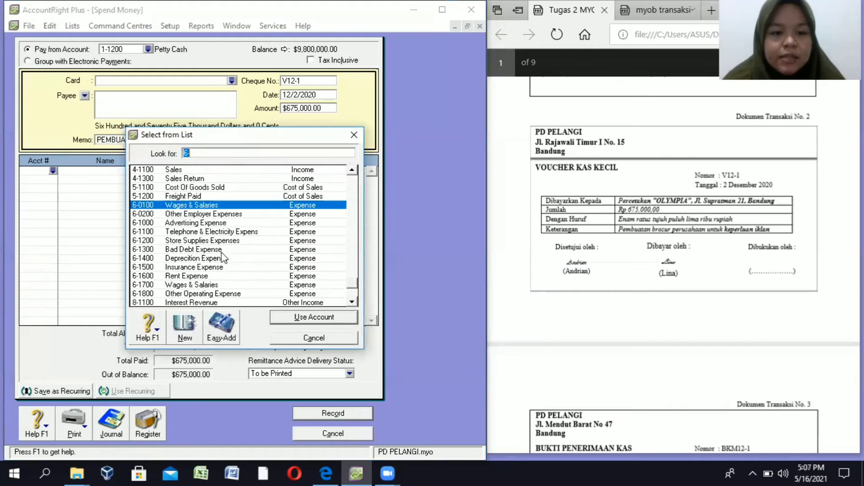
left_click(197, 223)
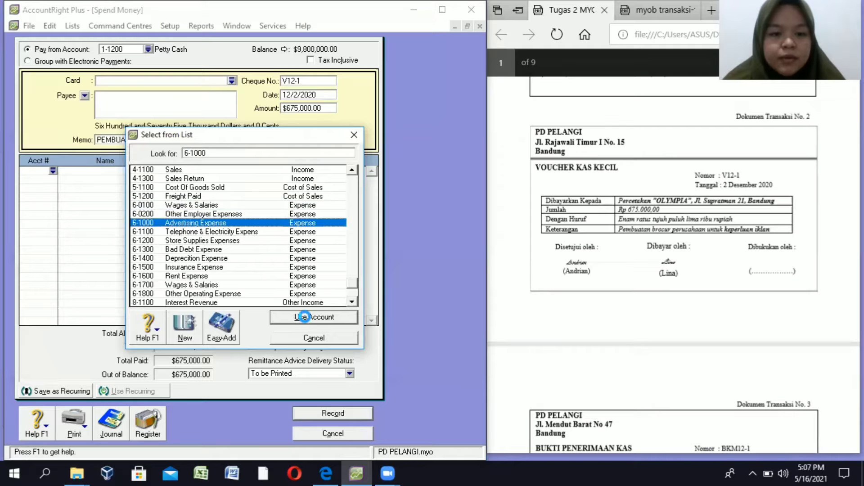
left_click(310, 318)
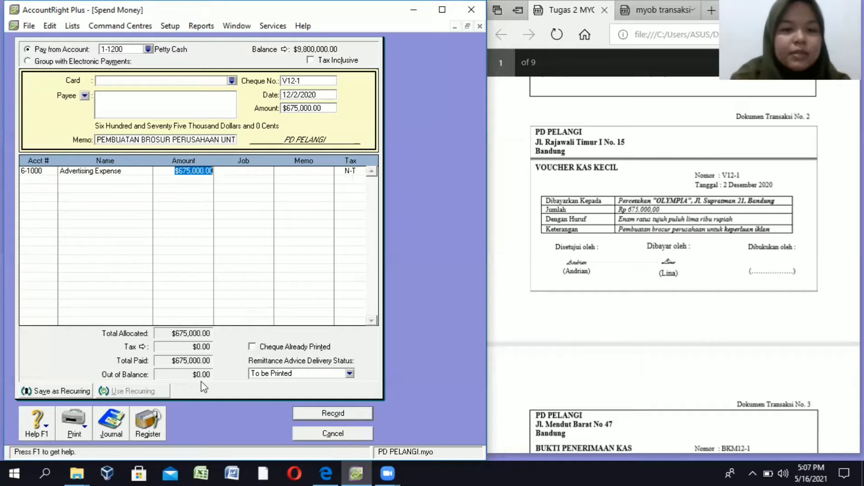
Review the recap of the brochure payment's journal entries, record the transaction and leave the payment form.
key("ctrl+r")
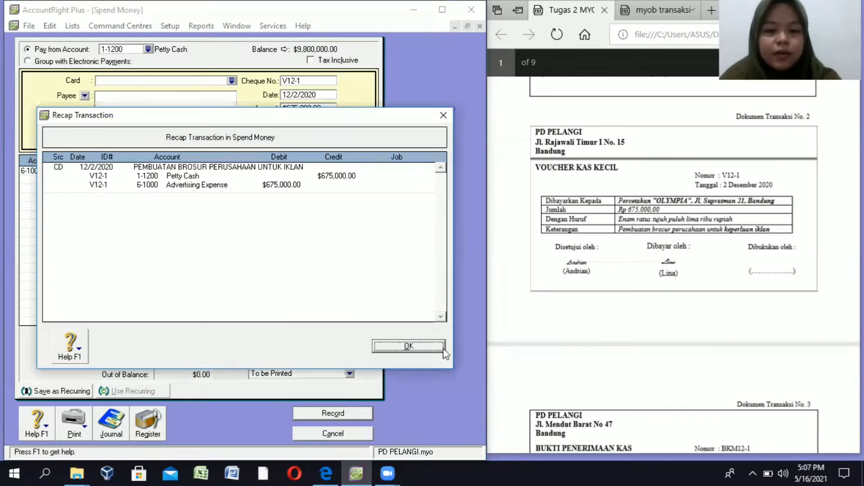
key("Return")
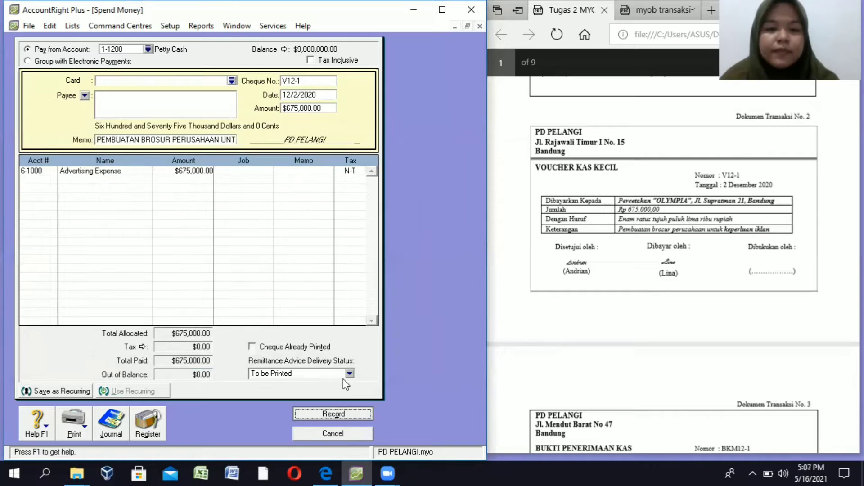
left_click(326, 412)
key("Escape")
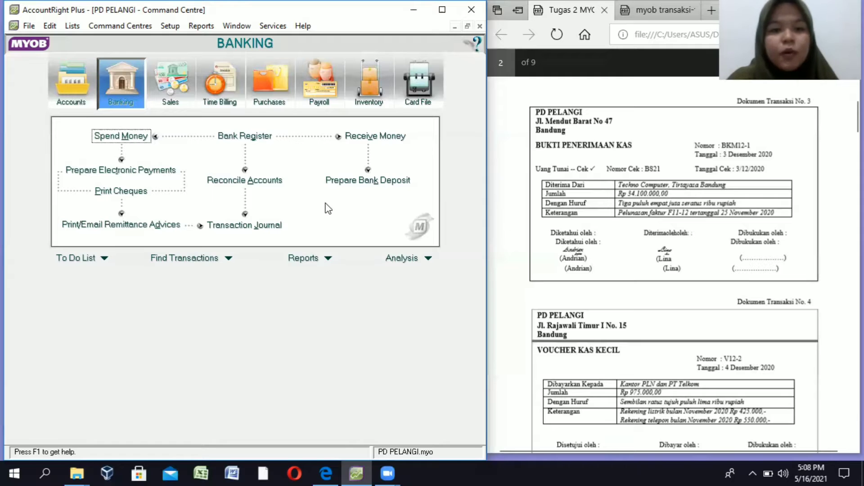
Start a new Receive Payments entry from the Sales command centre and select Techno Computer as the customer.
left_click(176, 92)
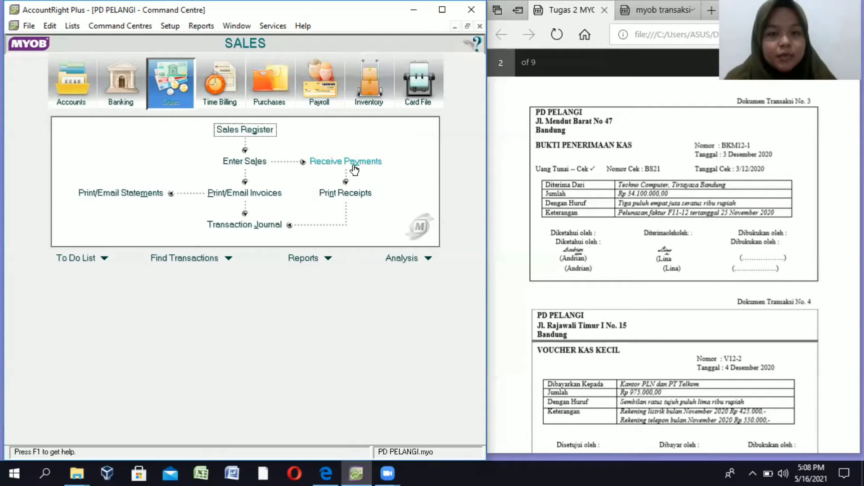
left_click(343, 167)
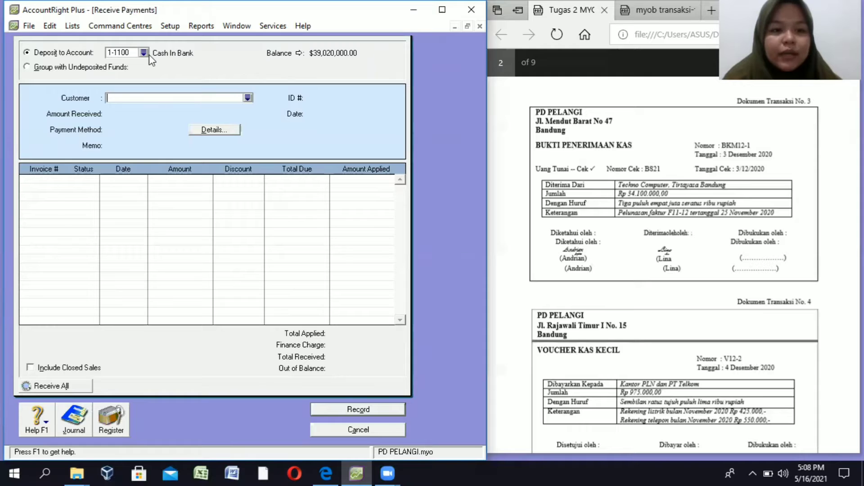
left_click(248, 98)
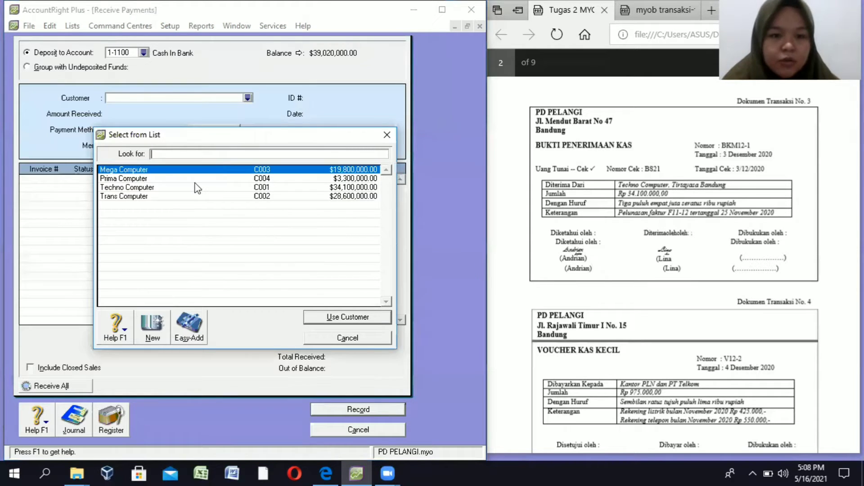
left_click(163, 187)
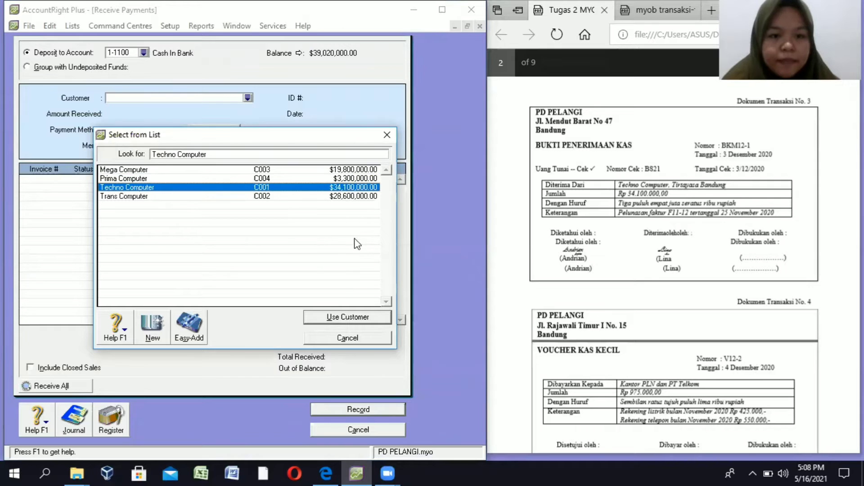
left_click(353, 317)
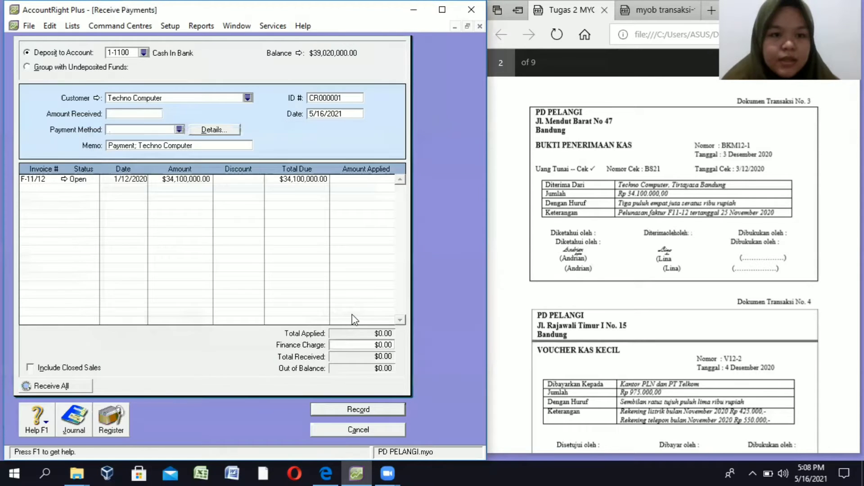
Set the customer receipt's ID number to BKM12-1 and its date to 12/3/2020.
left_click(341, 98)
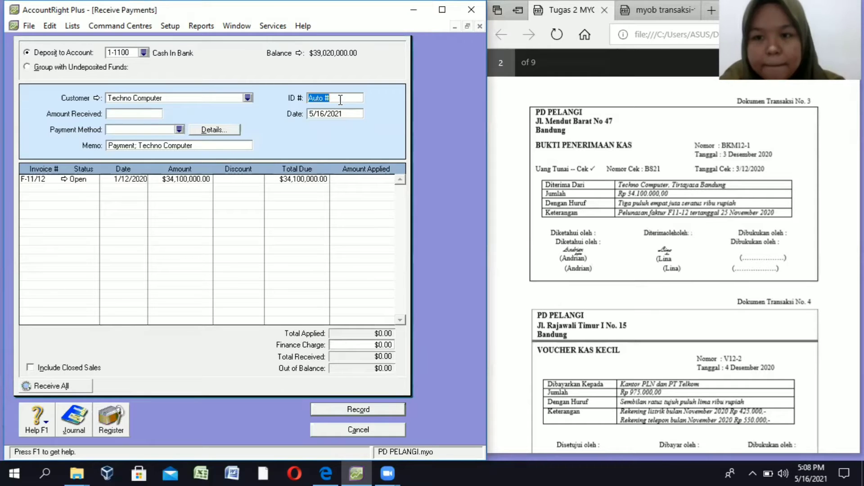
type("BKM12-1")
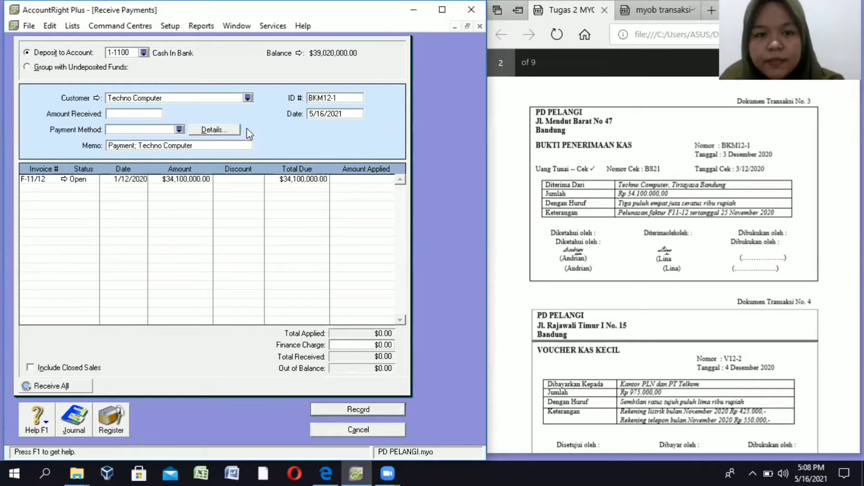
left_click(325, 115)
type("12/3/2020")
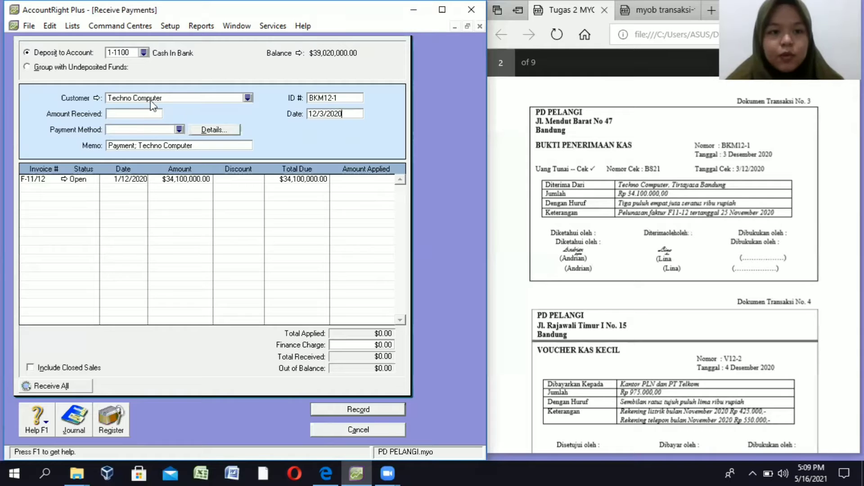
Enter 34,100,000 as the amount received from Techno Computer and apply it in full to invoice F-11/12.
left_click(124, 114)
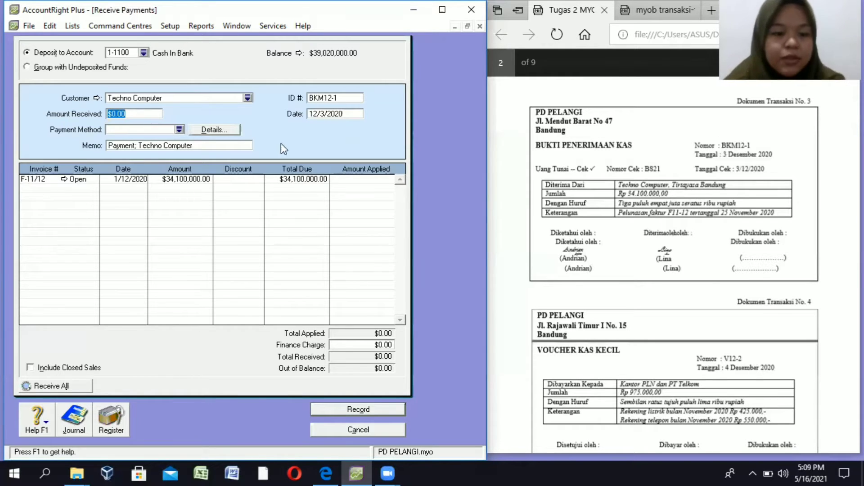
key("BackSpace")
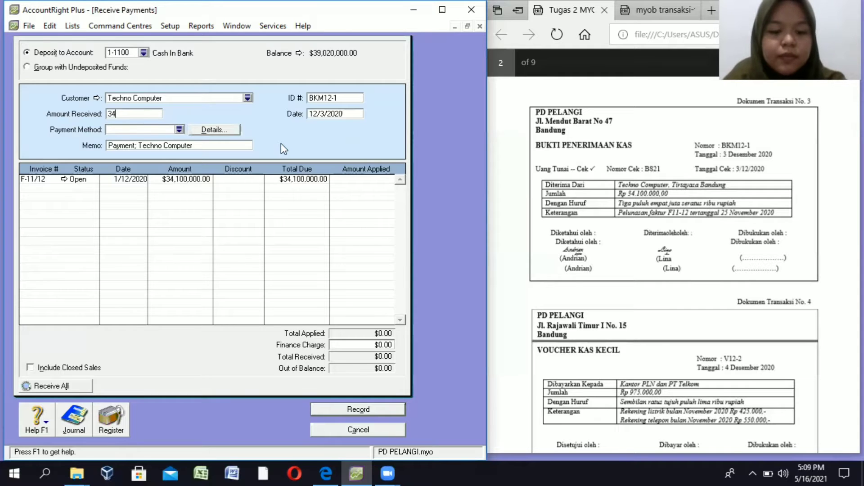
type("34,100,000")
key("Tab")
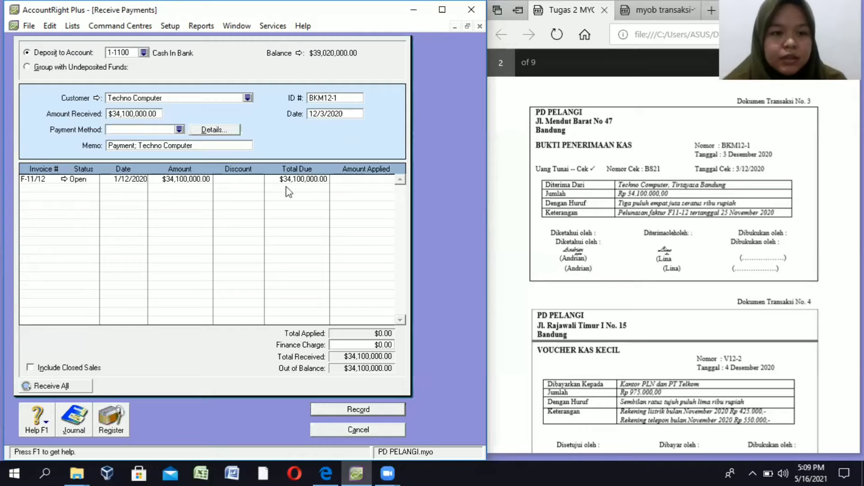
left_click(353, 178)
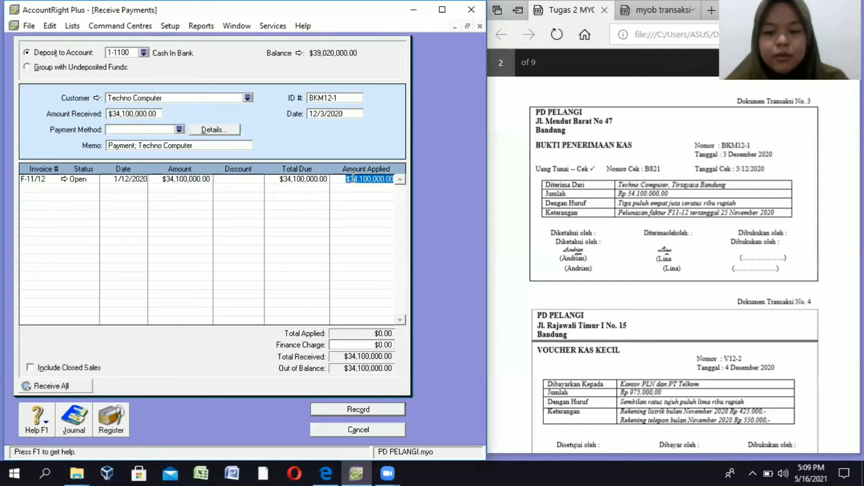
key("Tab")
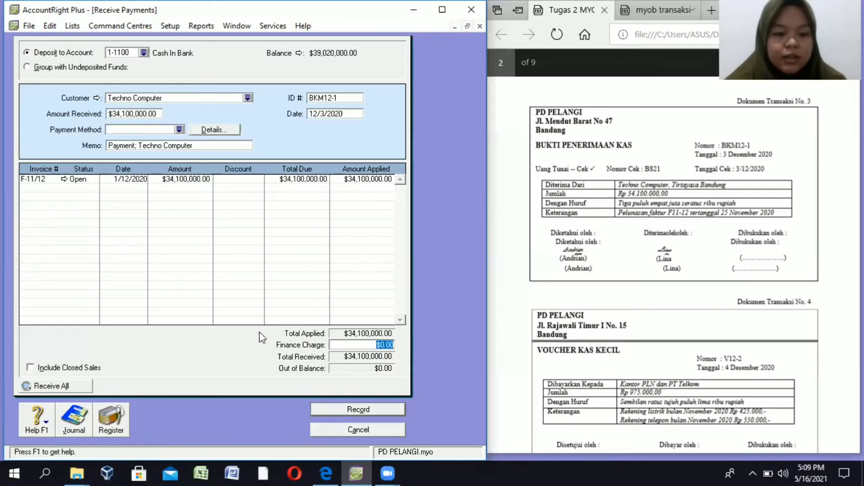
Review the recap of the Techno Computer receipt's journal entries and record the transaction.
key("ctrl+r")
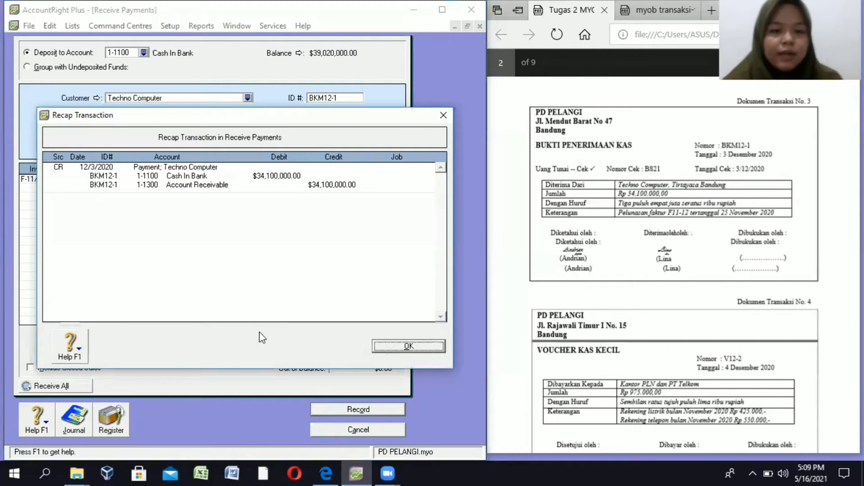
left_click(390, 352)
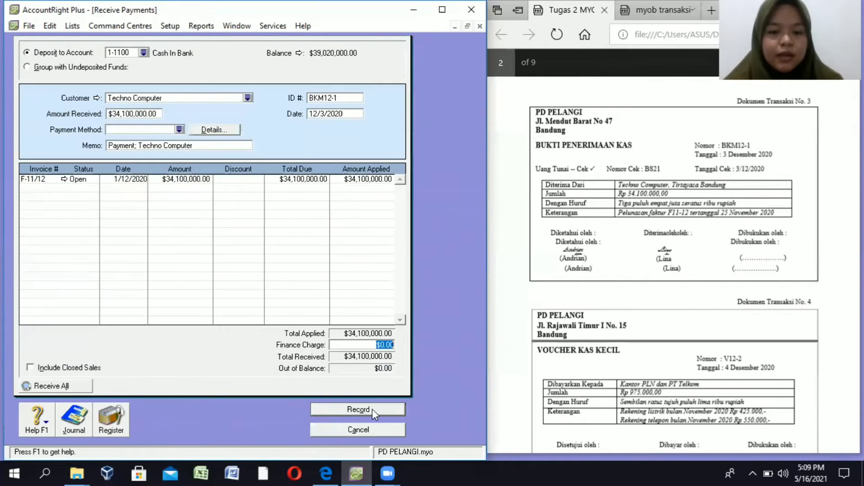
left_click(372, 410)
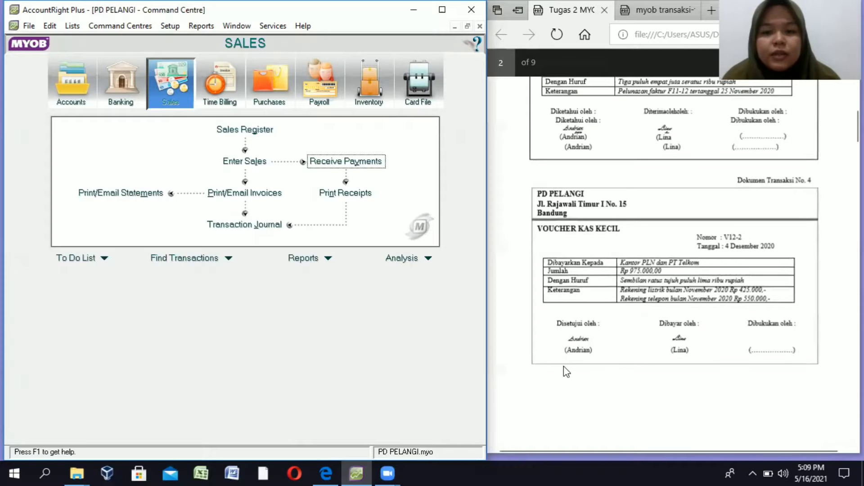
Start a new Spend Money entry for the electricity and telephone voucher, paid from account 1-1200 Petty Cash.
scroll(564, 367, "down", 2)
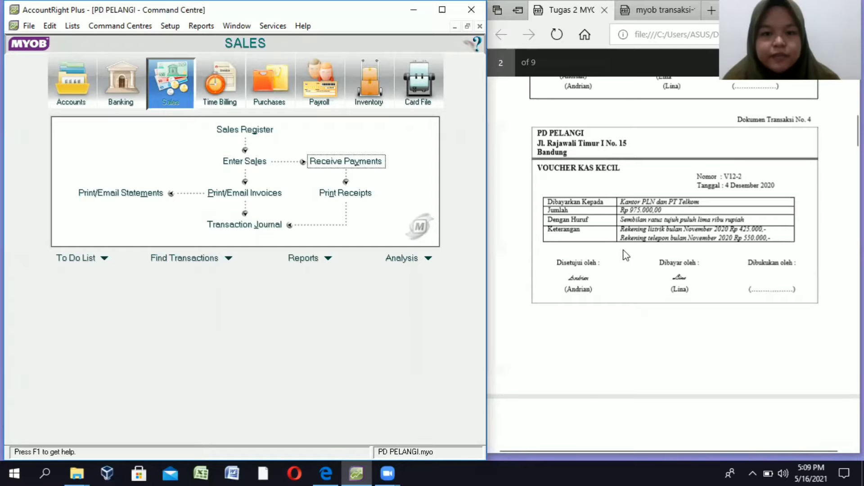
left_click(137, 96)
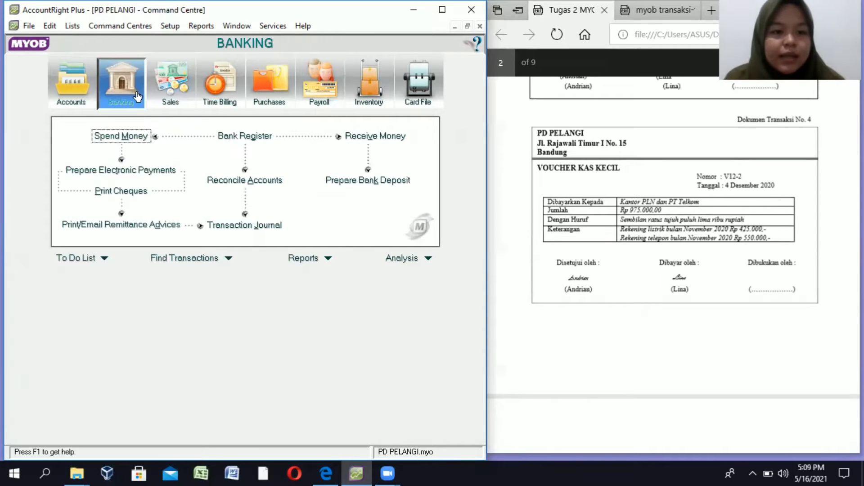
left_click(141, 141)
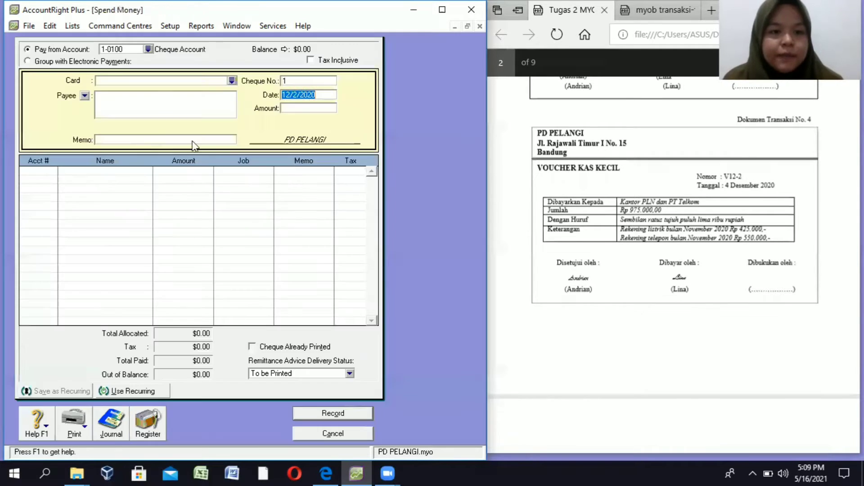
left_click(148, 49)
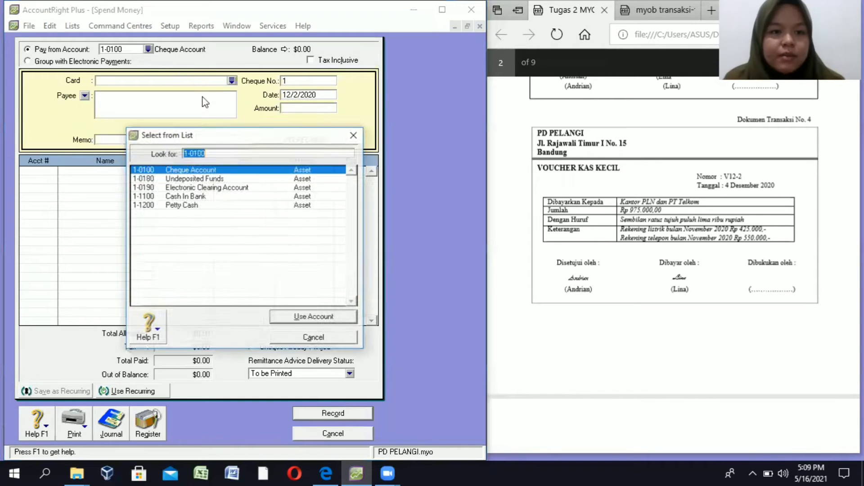
left_click(216, 205)
left_click(315, 317)
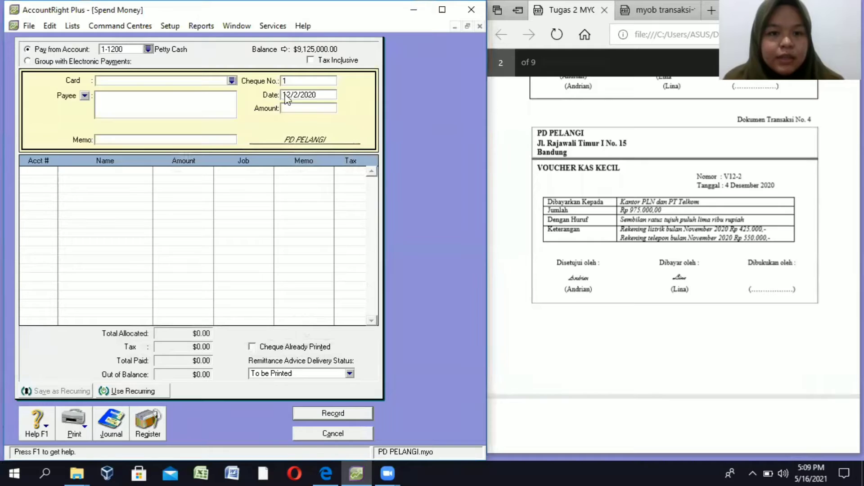
Set the petty cash payment's cheque number to V12-2 and its date to 12/4/2020.
left_click(298, 80)
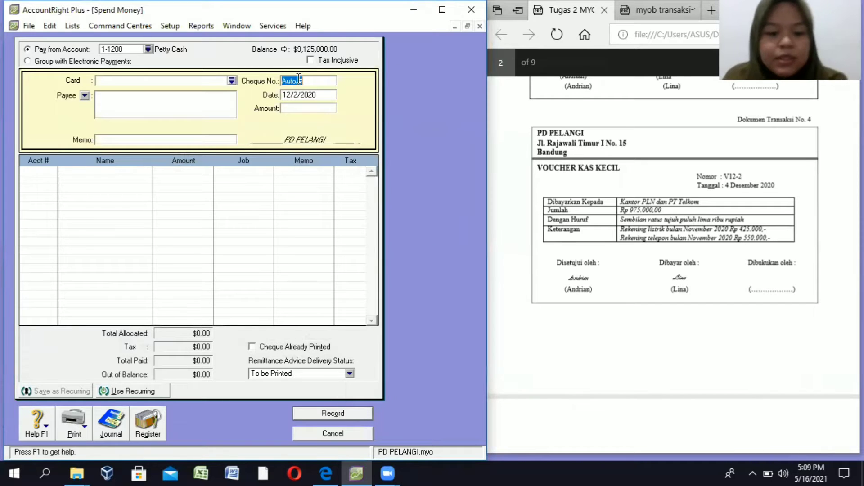
type("V12-2")
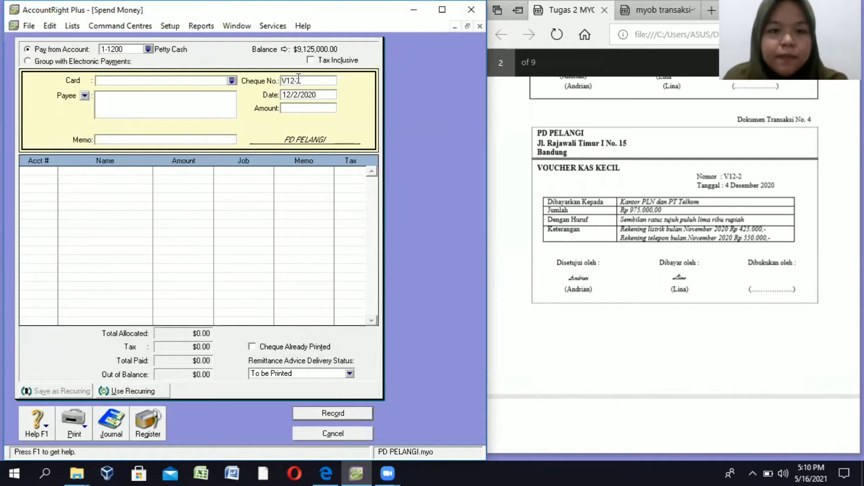
left_click(297, 93)
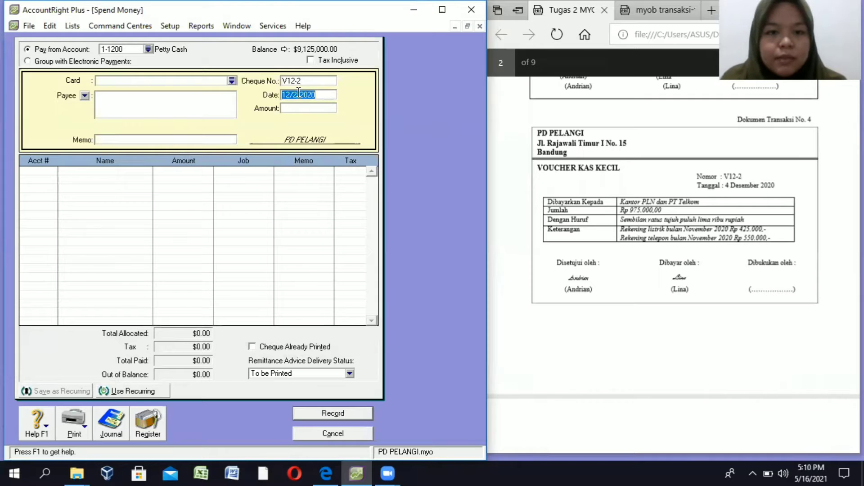
left_click(298, 93)
key("BackSpace")
type("4")
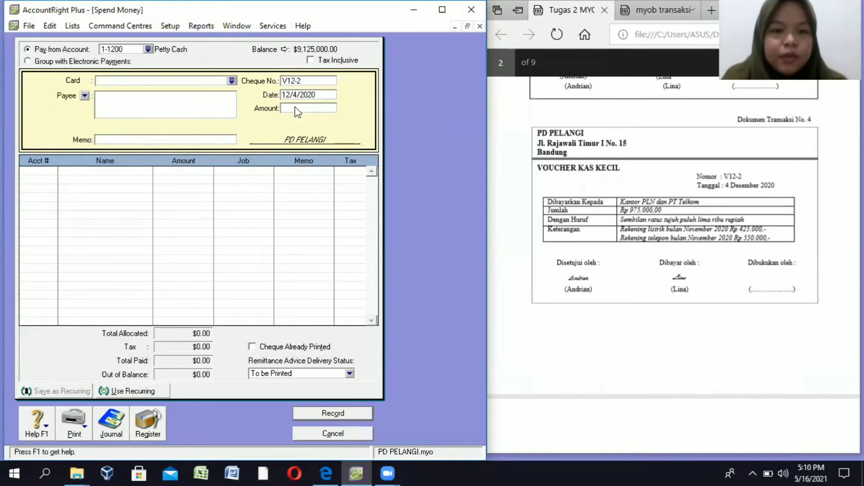
Set the payment amount to 975,000 and enter the memo "PEMBAYARAN LISTRIK & TELP BULAN NOV".
left_click(295, 108)
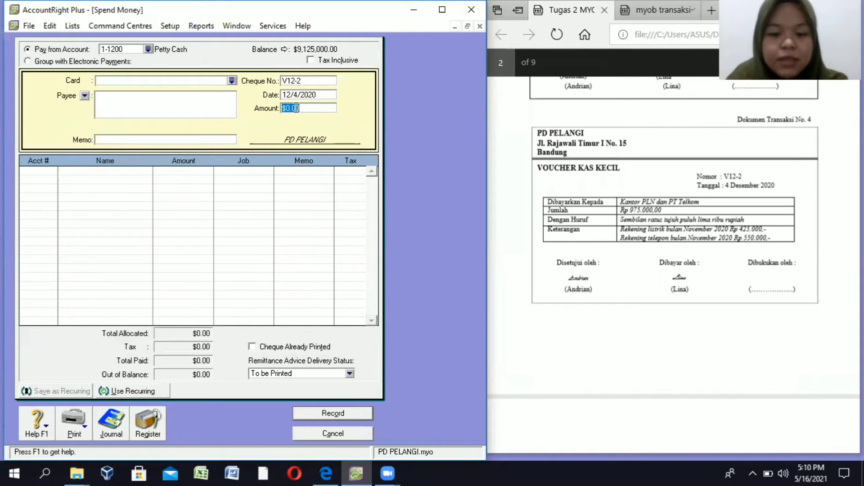
type("975,000")
key("Tab")
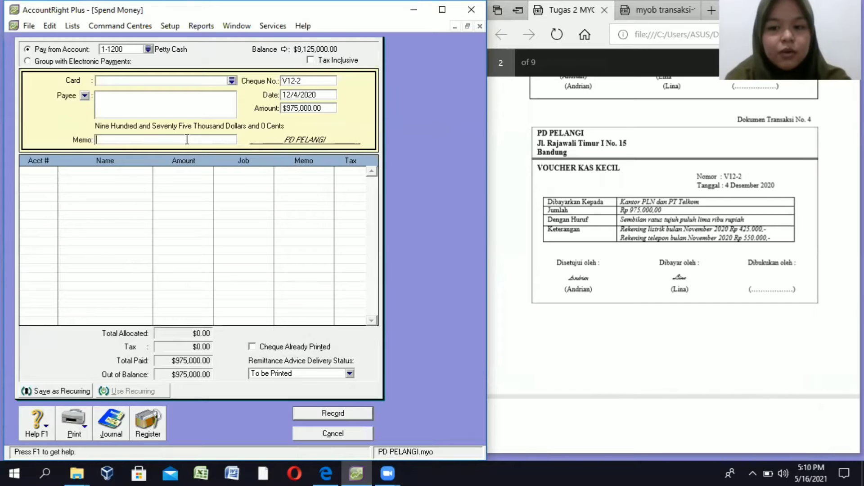
type("PE")
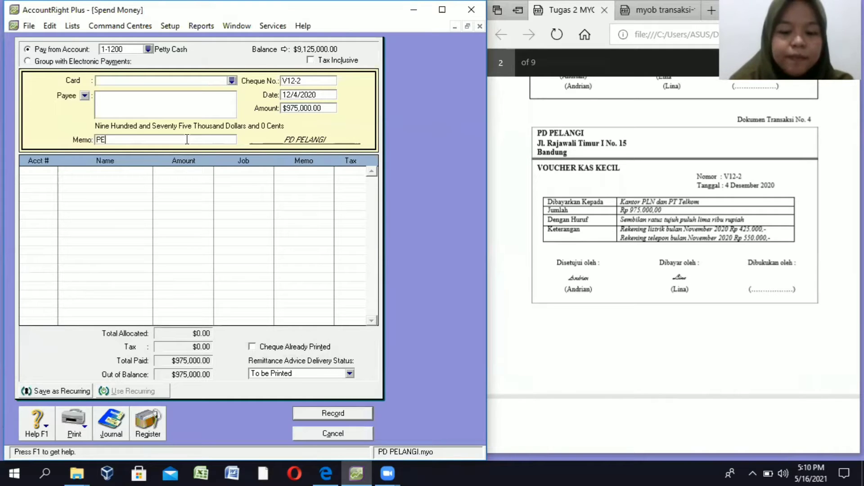
type("MBAYARAN LIST")
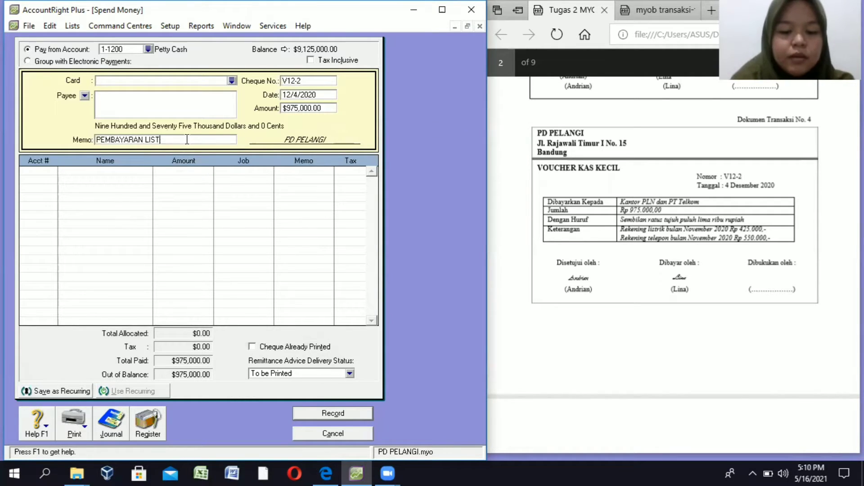
type("RIK & TELP ")
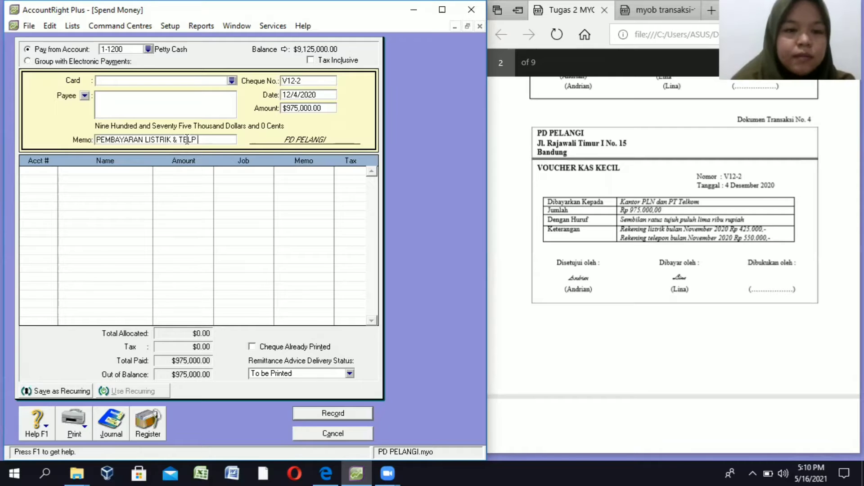
type("BULAN NOV")
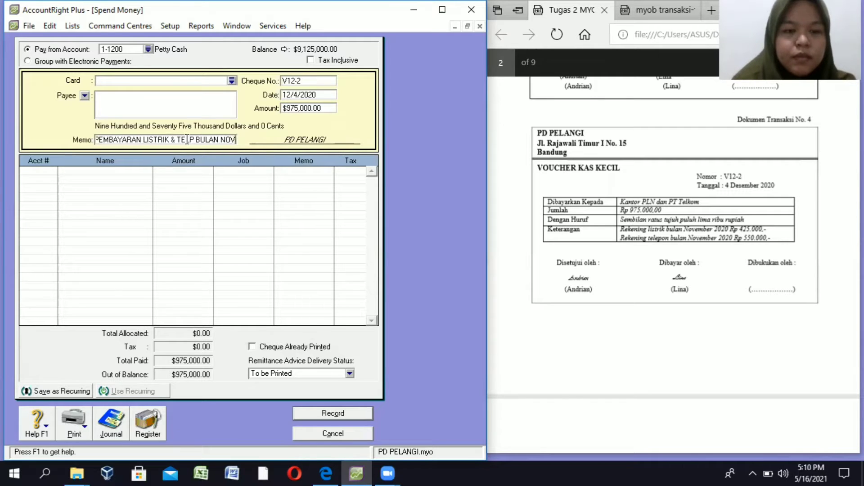
Allocate the full payment to account 2-1200 Expence Payable on the first line.
left_click(41, 168)
left_click(52, 171)
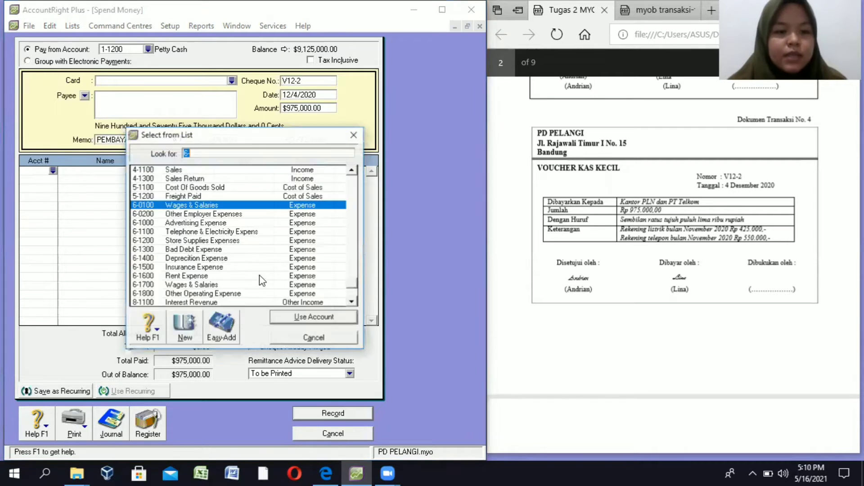
scroll(226, 195, "up", 1)
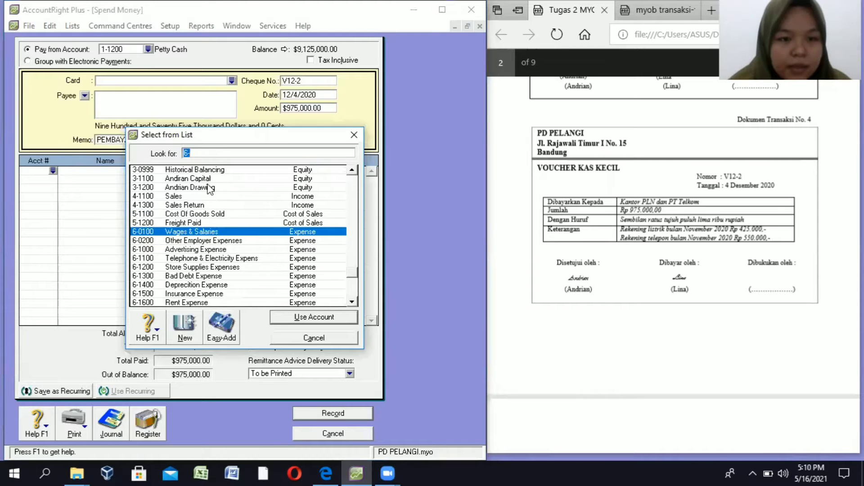
scroll(209, 189, "up", 1)
scroll(203, 193, "up", 1)
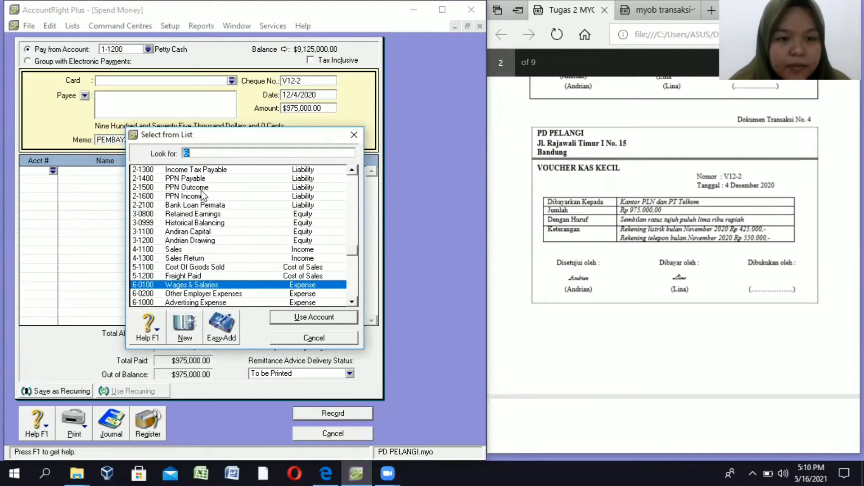
scroll(205, 183, "up", 1)
left_click(203, 188)
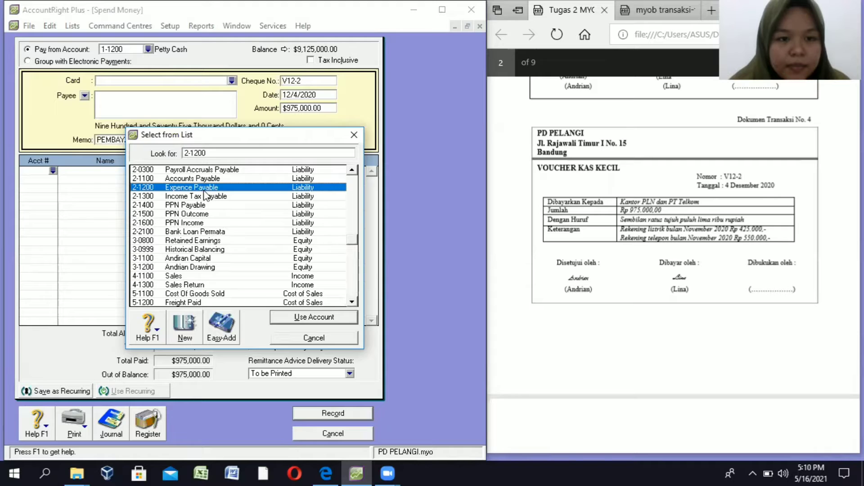
left_click(294, 319)
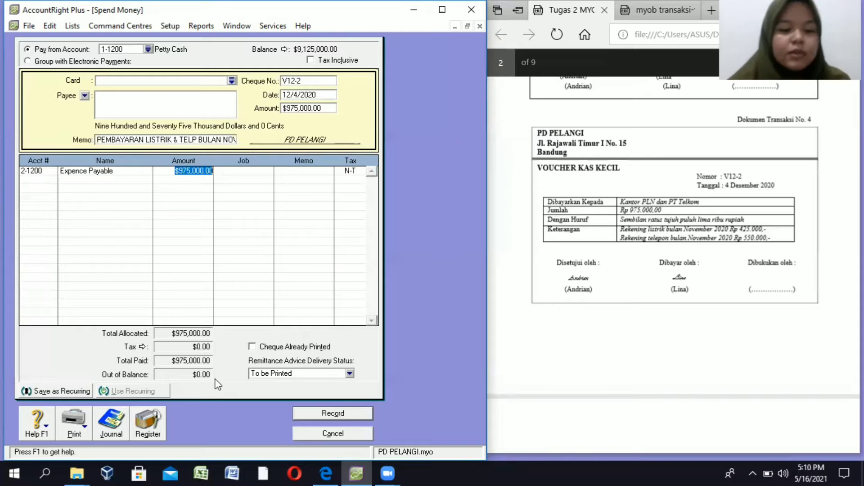
Review the recap of the petty cash payment's journal entries and record the transaction.
key("ctrl+r")
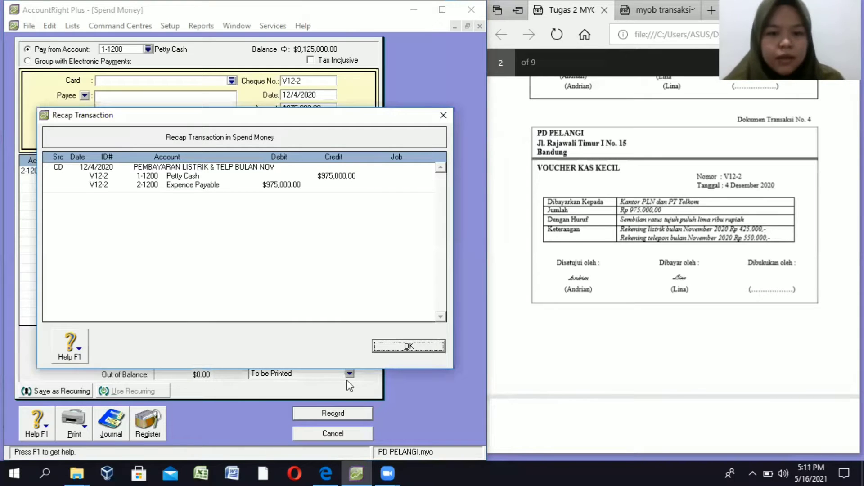
left_click(382, 348)
left_click(356, 414)
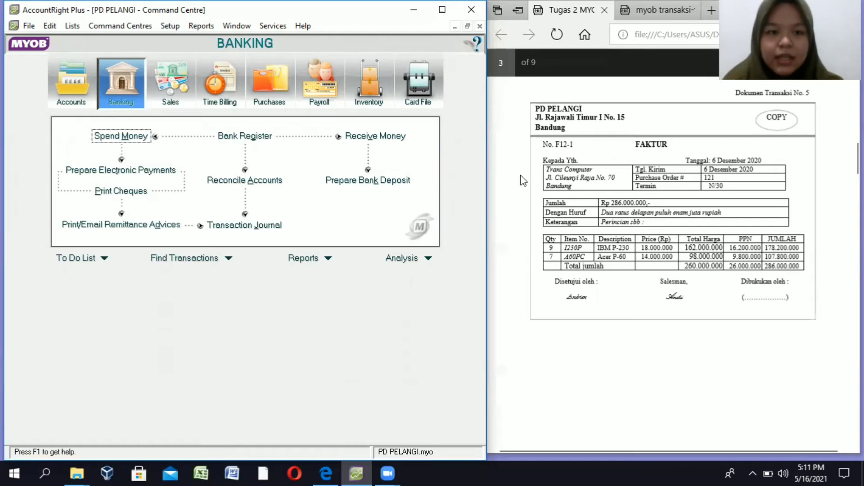
Start a new sales invoice with tax-inclusive pricing turned off and select Trans Computer as the customer.
left_click(180, 86)
left_click(251, 166)
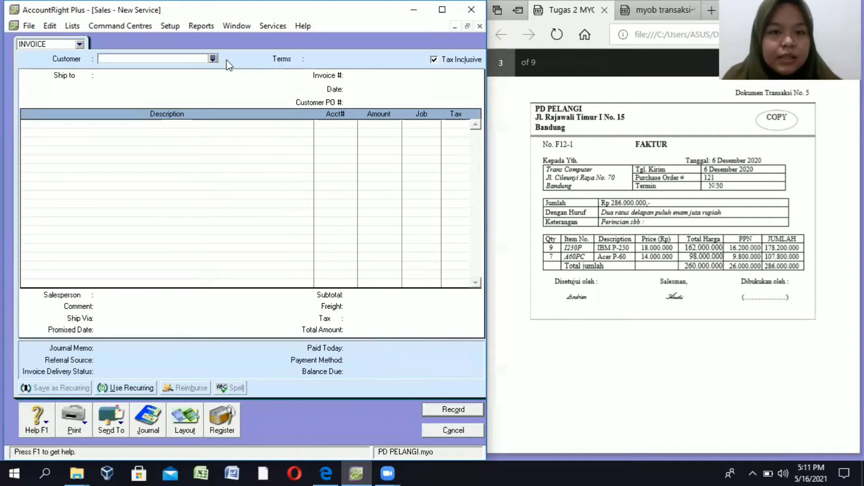
left_click(434, 60)
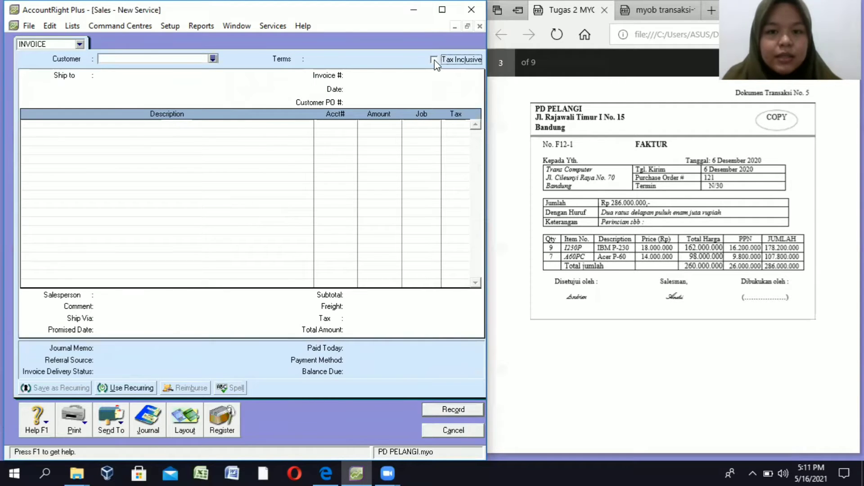
left_click(217, 57)
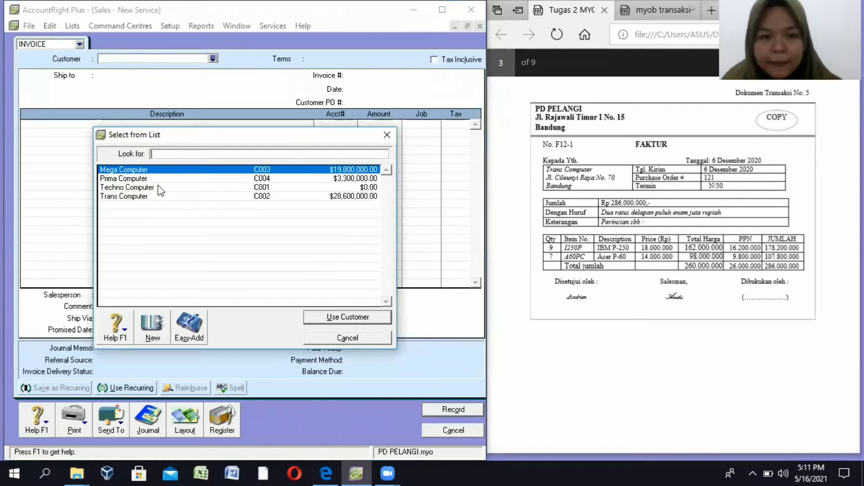
left_click(154, 197)
left_click(322, 317)
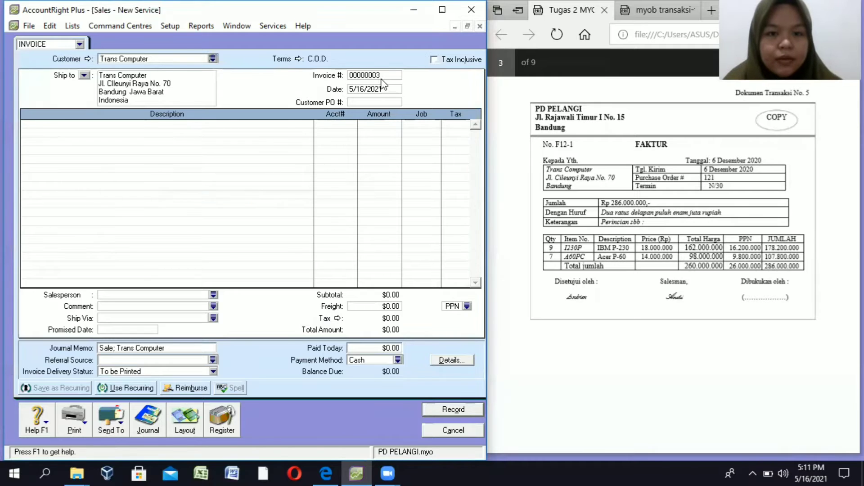
Set the invoice number to F12-1 and the invoice date to 12/6/2020.
left_click(382, 76)
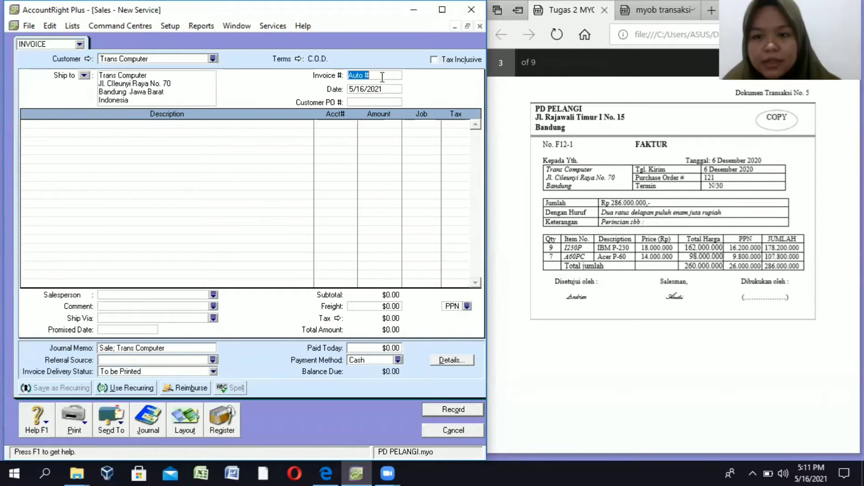
type("F12-1")
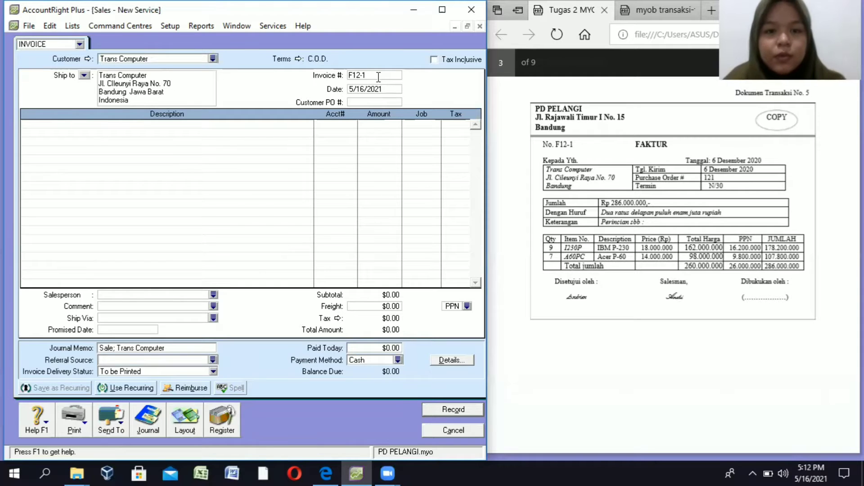
left_click(364, 89)
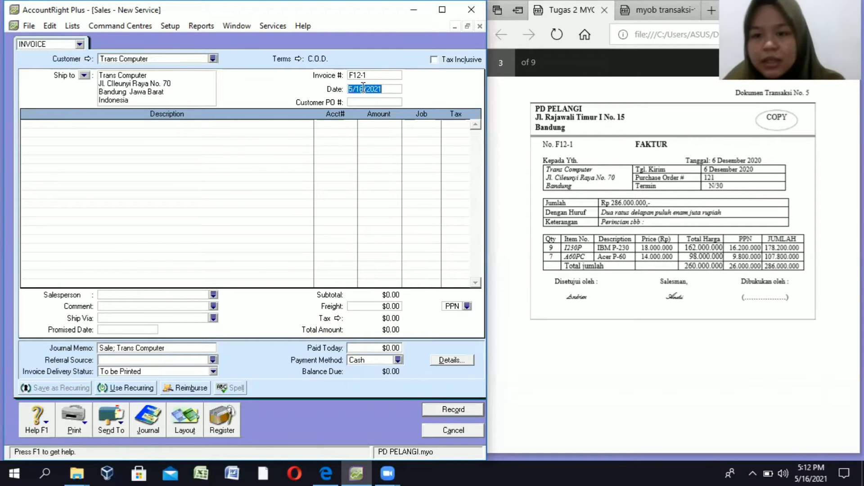
type("12/")
type("1")
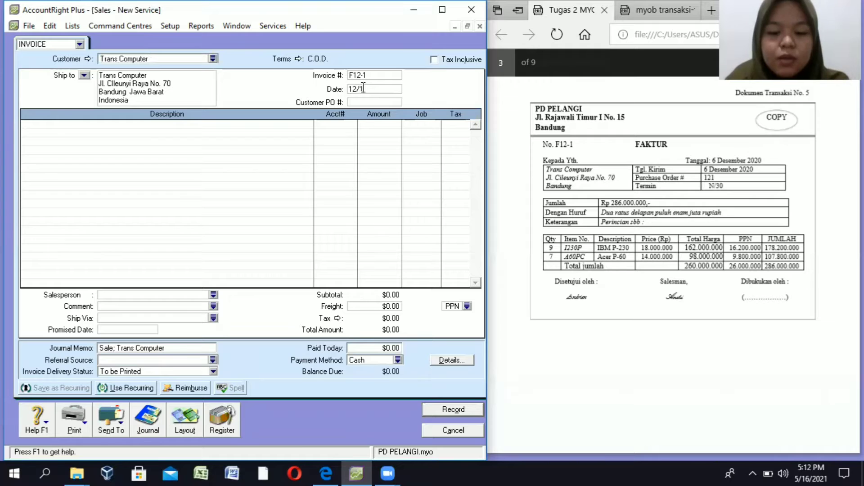
key("BackSpace")
type("6/2020")
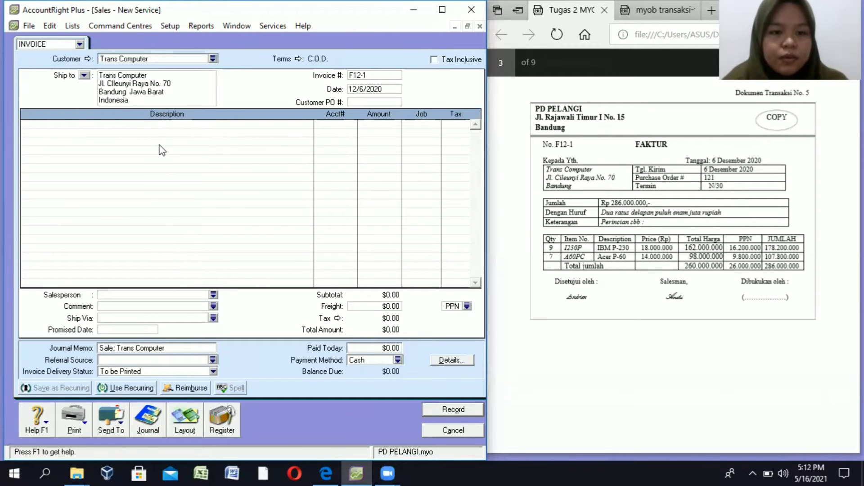
Switch the sales invoice to the Item layout.
left_click(194, 424)
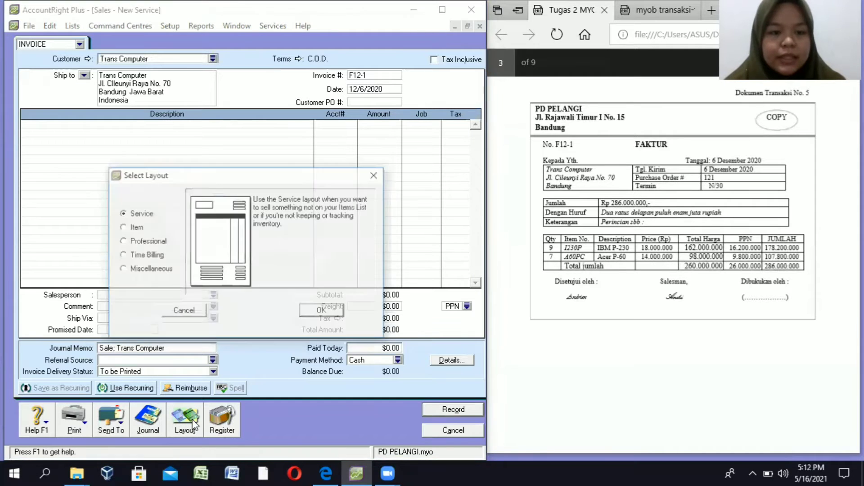
left_click(133, 228)
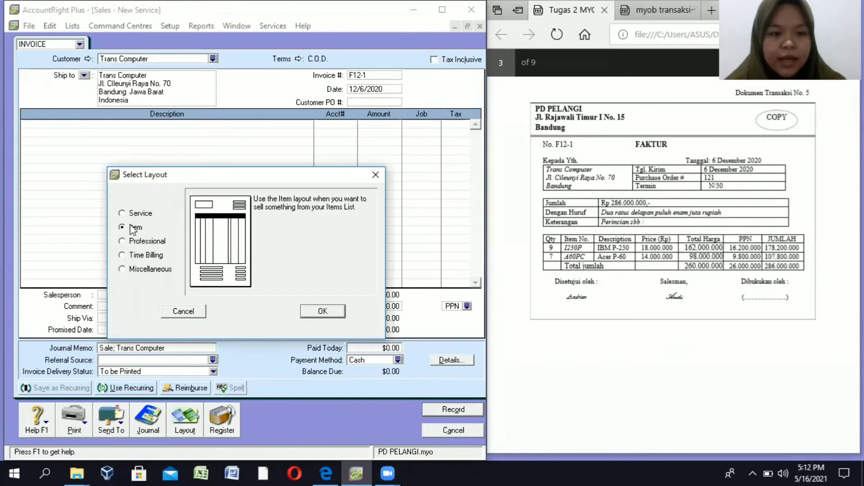
left_click(328, 310)
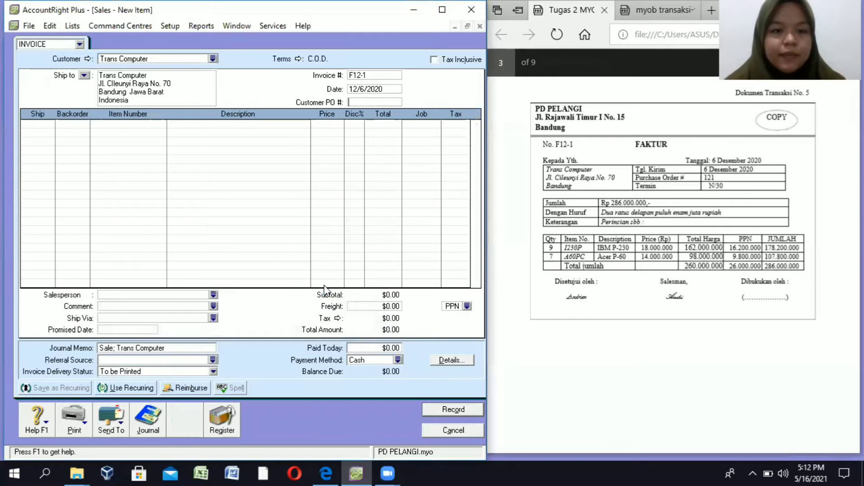
Add item lines for 1230P and A60PC to the invoice, each with a ship quantity of 9.
left_click(41, 125)
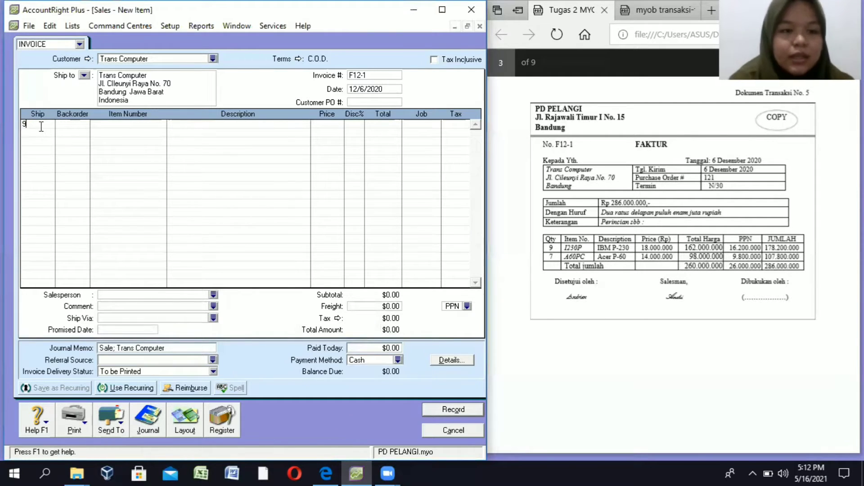
type("9")
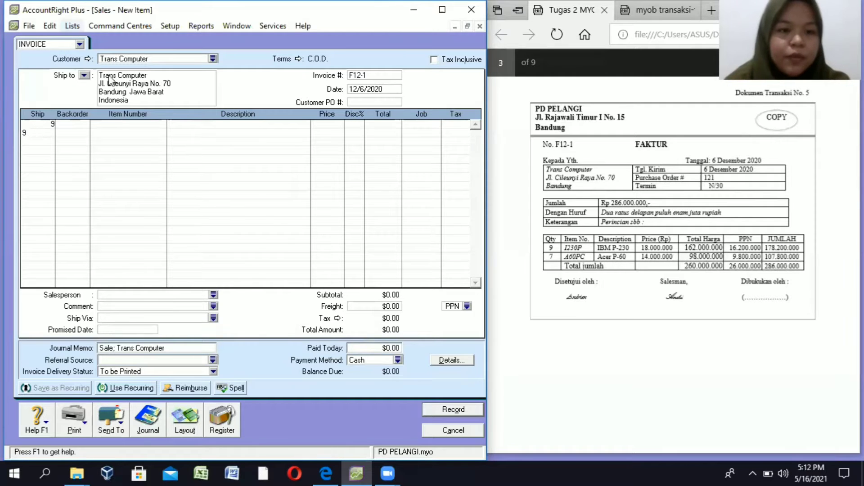
left_click(139, 125)
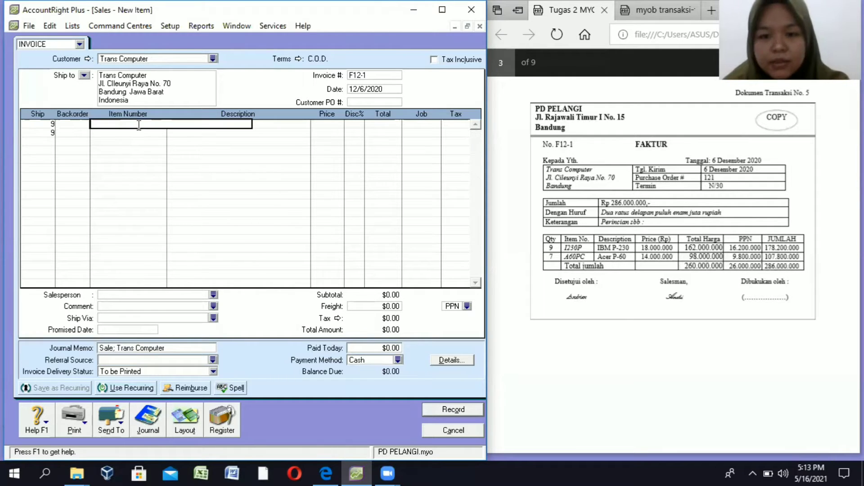
type("1230P")
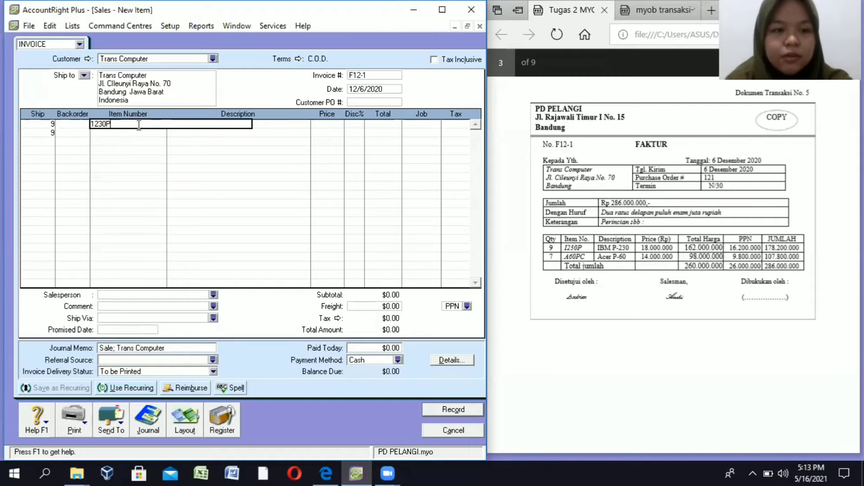
key("Tab")
left_click(129, 133)
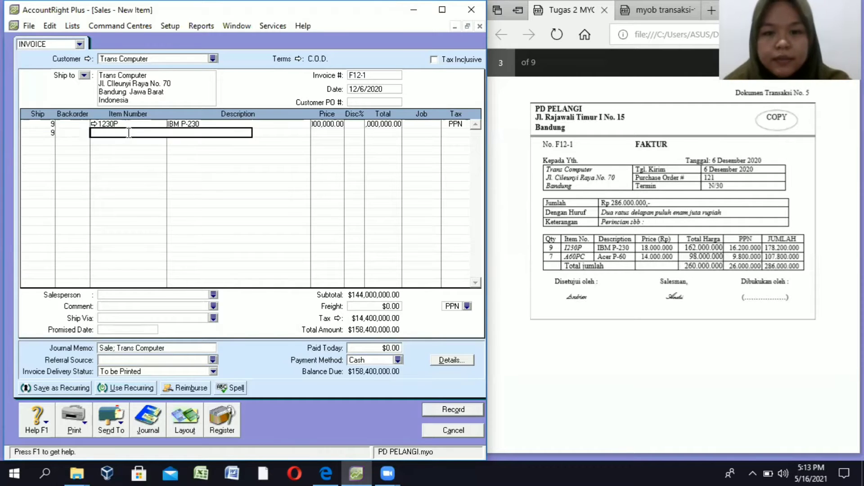
type("A60P")
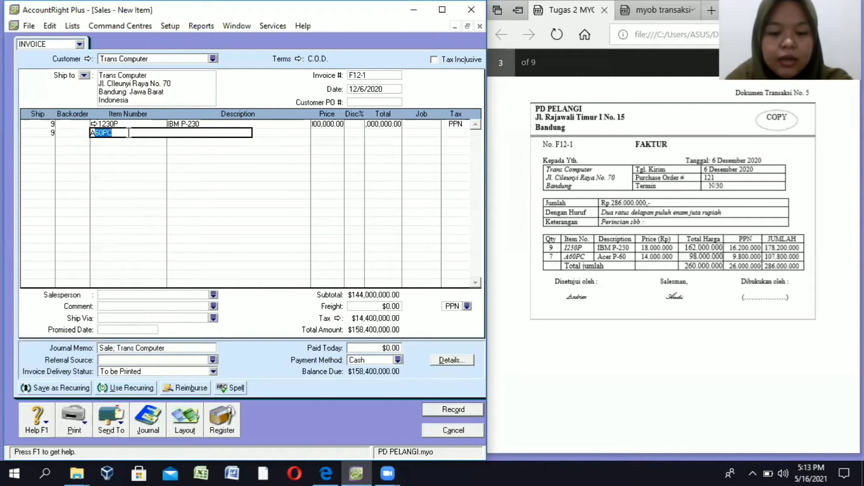
type("C")
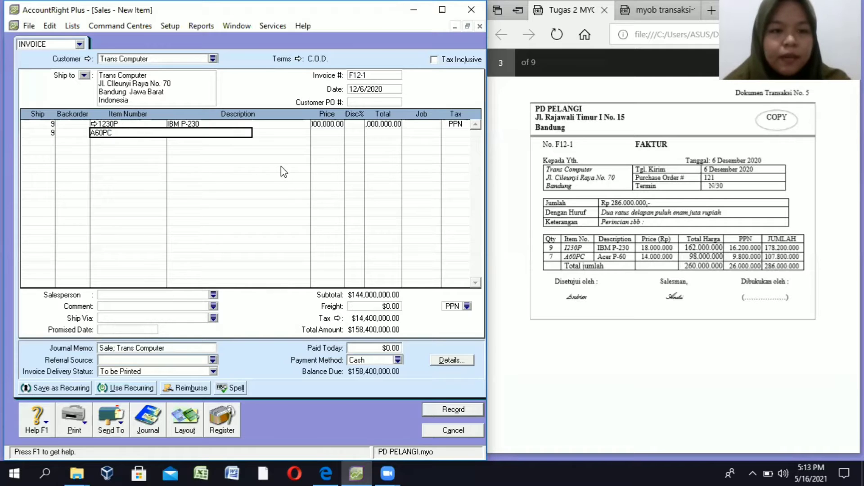
key("Return")
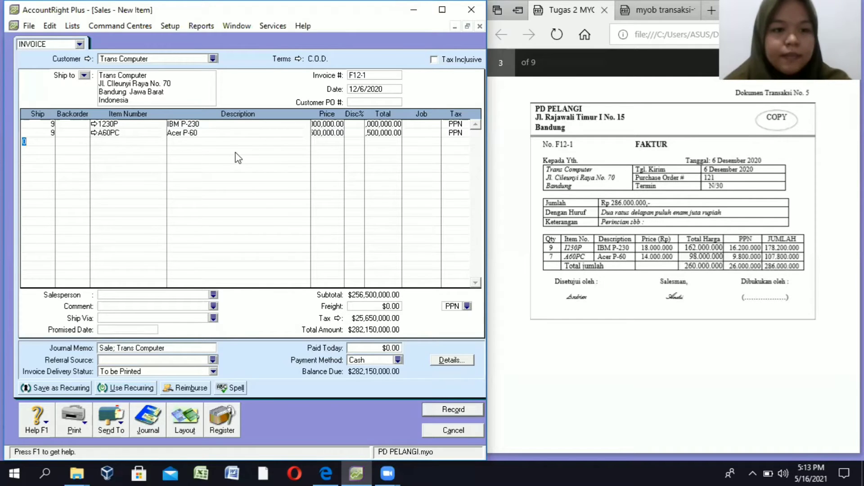
Set the unit price of 1230P to 18,000,000 and of A60PC to 14,000,000.
left_click(332, 124)
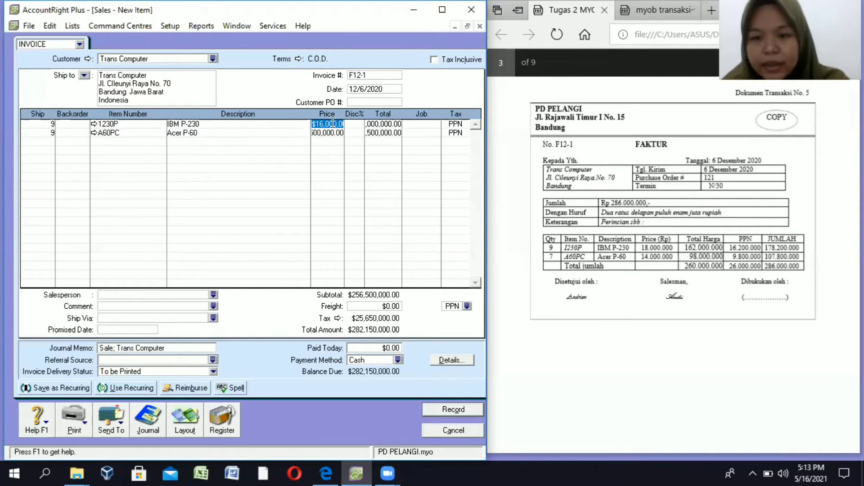
type("18000")
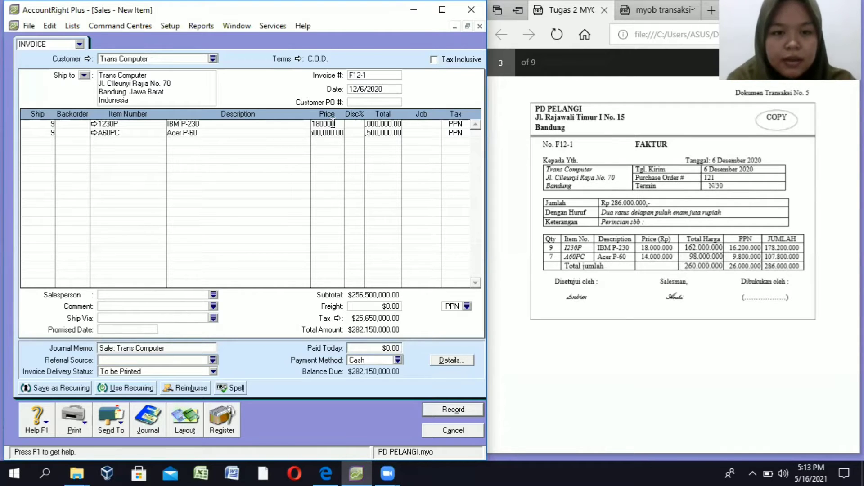
type("000")
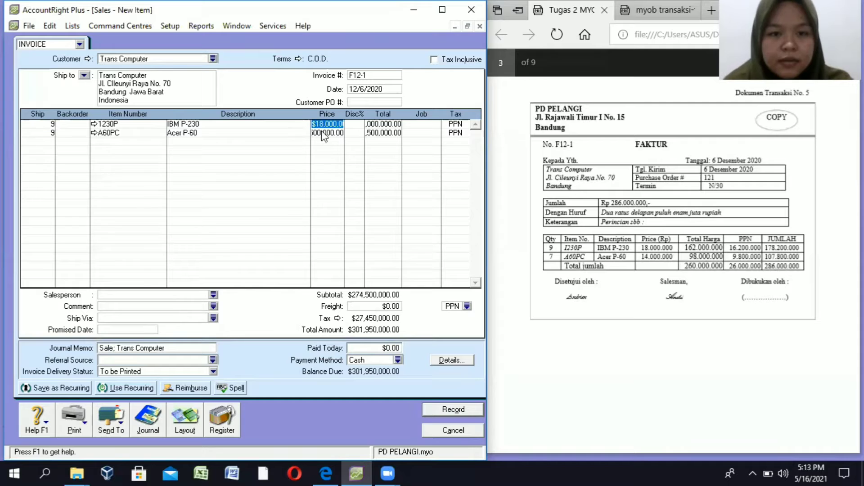
left_click(327, 132)
type("1")
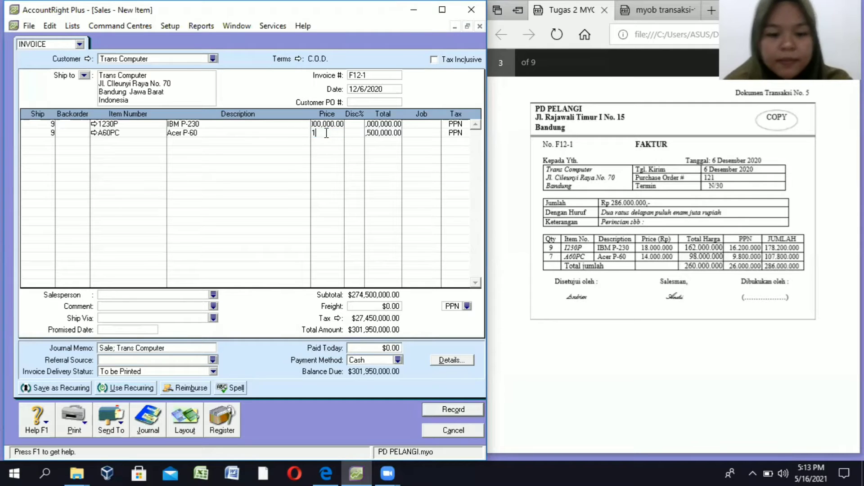
type("4000000")
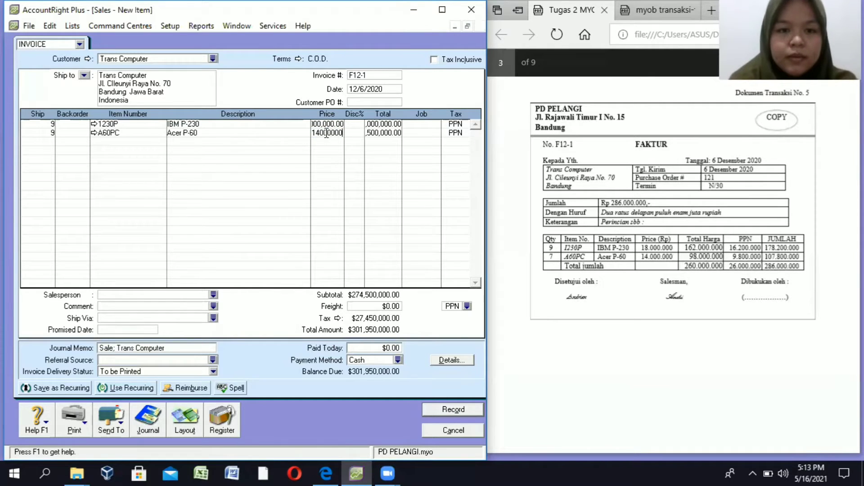
key("Return")
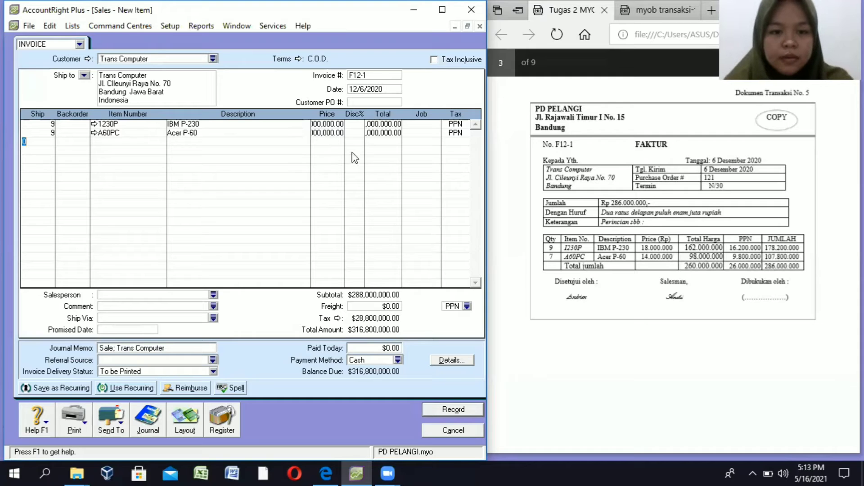
Correct the ship quantity of the A60PC line to 7.
left_click(53, 124)
left_click(55, 133)
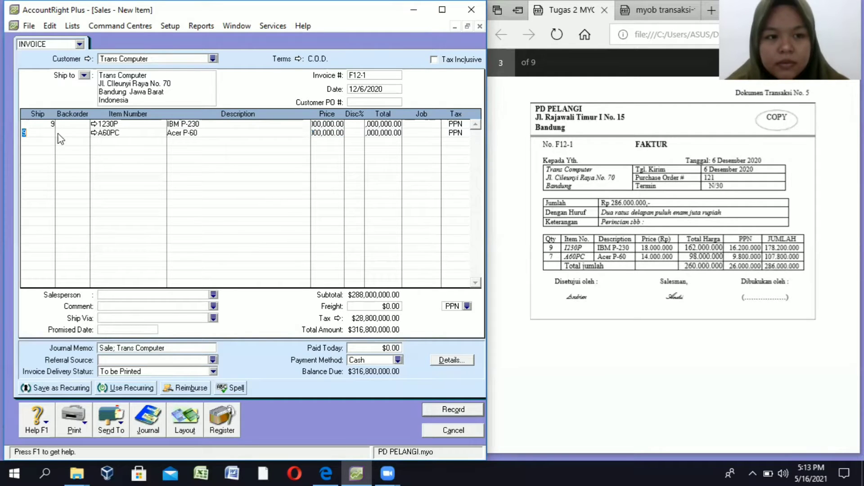
type("7")
key("Return")
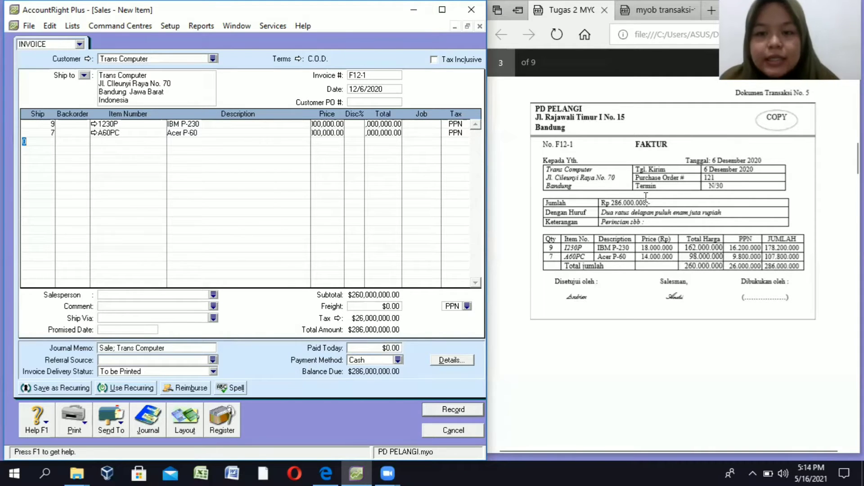
Set the invoice's credit terms to In a Given # of Days with 30 balance due days.
left_click(295, 61)
left_click(356, 158)
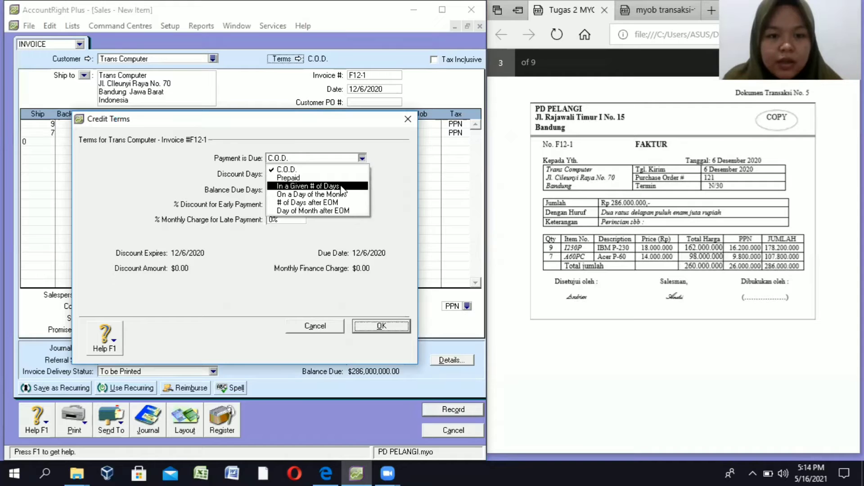
left_click(291, 188)
left_click(291, 190)
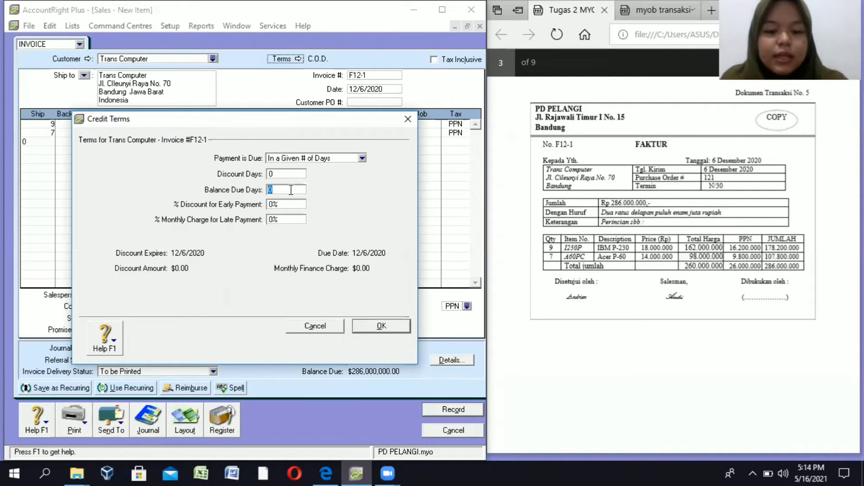
type("30")
key("Return")
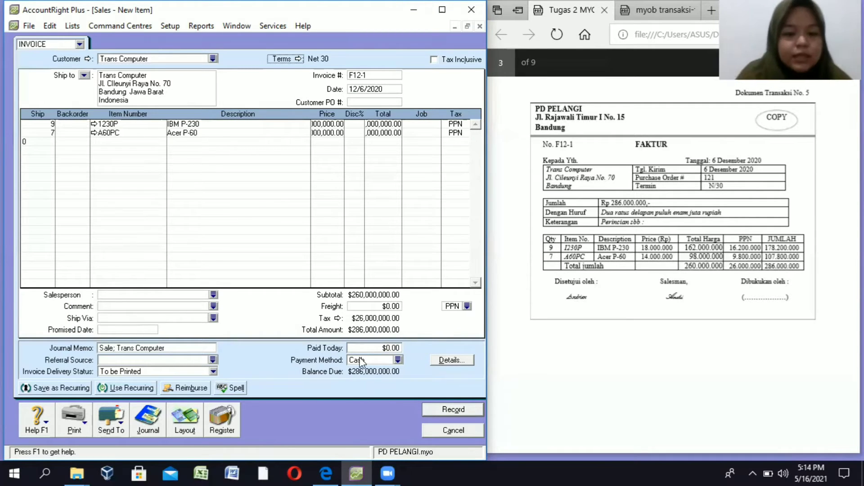
Review the recap of the sales invoice's journal entries and record the invoice.
key("ctrl+r")
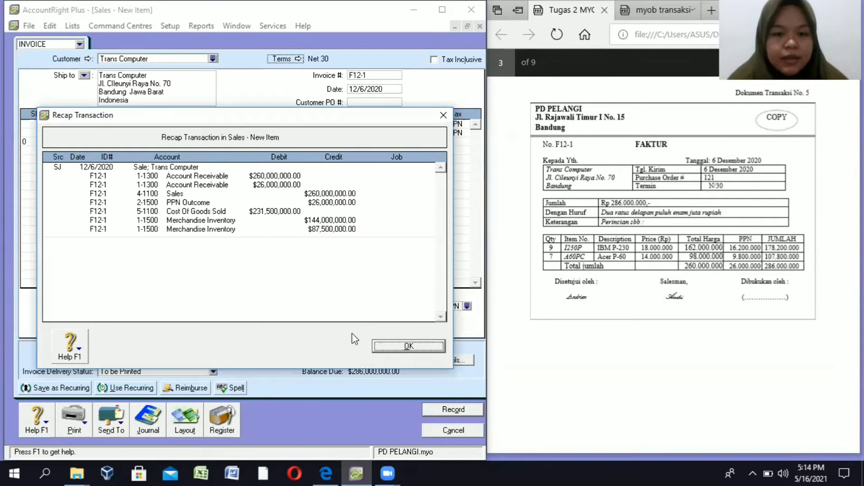
key("Return")
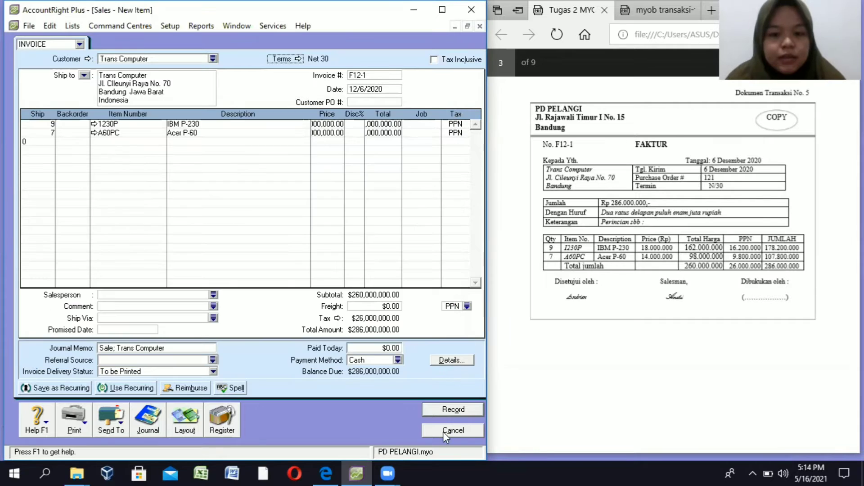
left_click(452, 411)
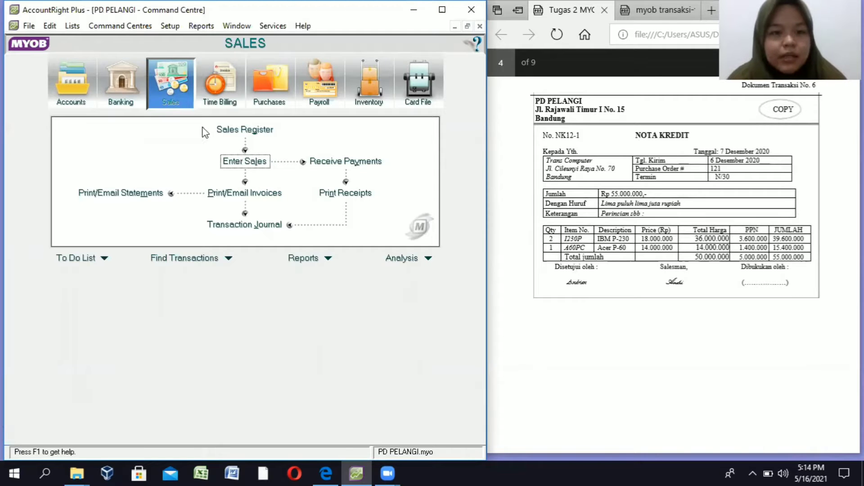
Start a new item sale and select Trans Computer as the customer.
left_click(243, 163)
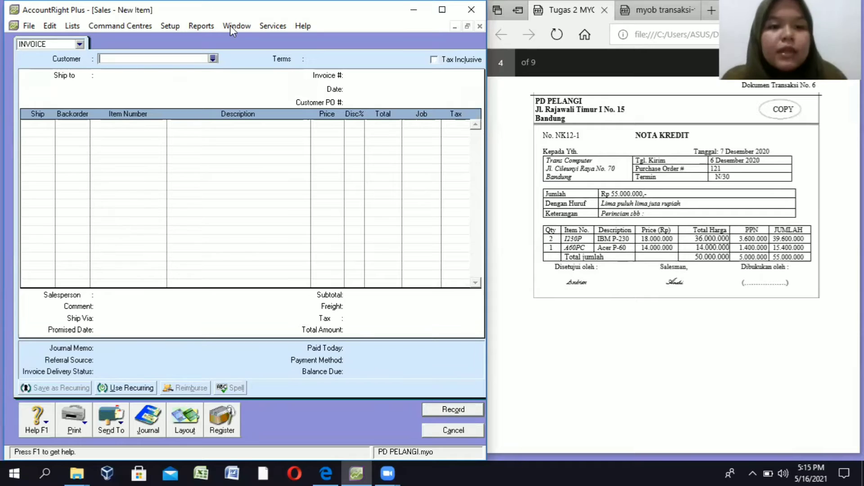
left_click(214, 59)
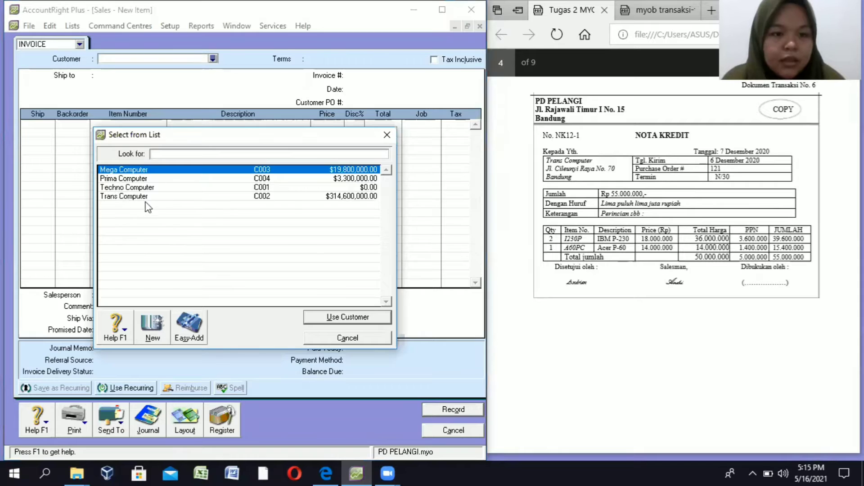
left_click(135, 197)
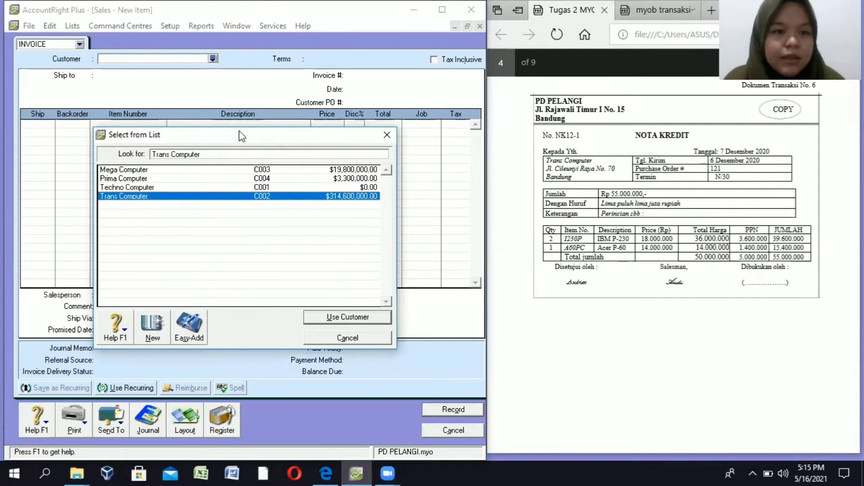
Set the Trans Computer sale's credit terms to In a Given # of Days with 30 balance due days.
left_click(298, 59)
left_click(313, 158)
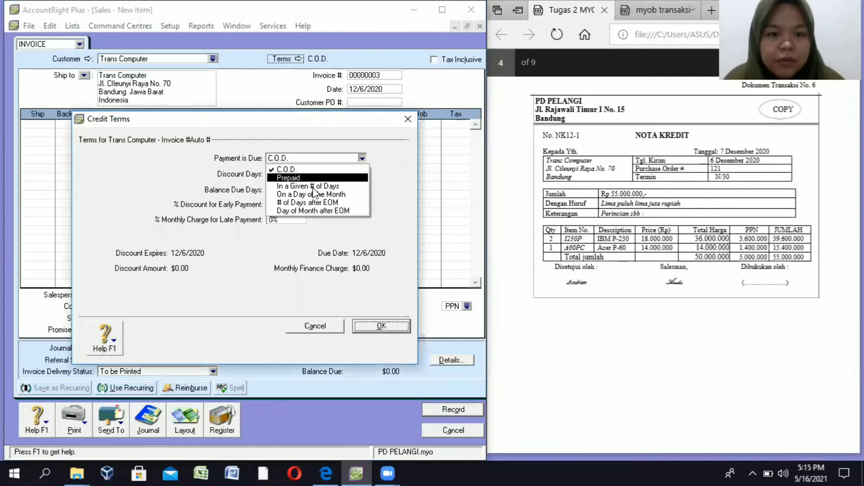
left_click(280, 186)
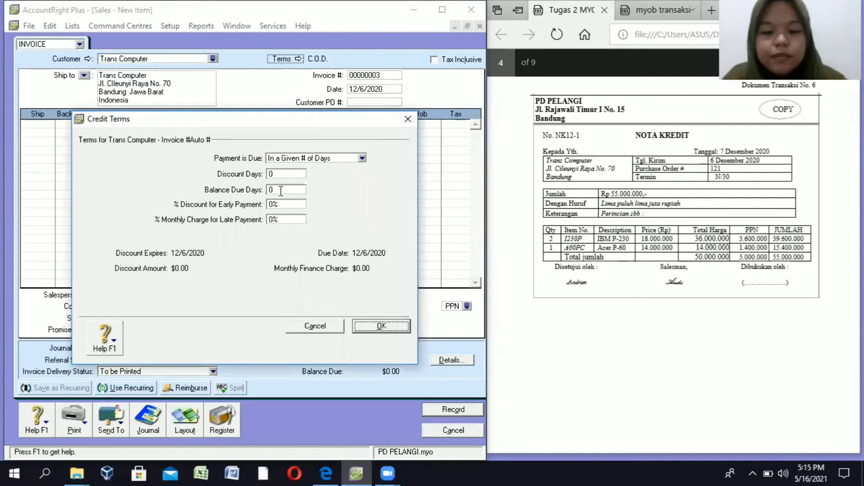
left_click(281, 191)
type("30")
key("Return")
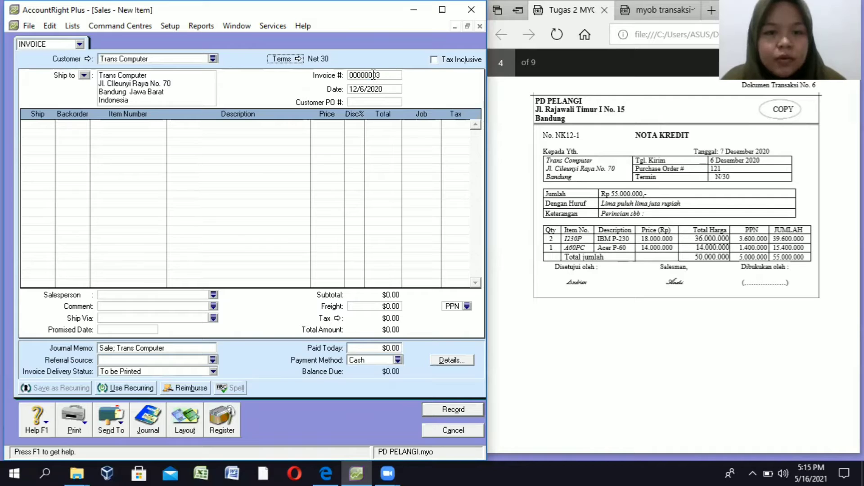
Enter NK12-1 as the invoice number and set the sale's date to 12/7/2020.
left_click(373, 76)
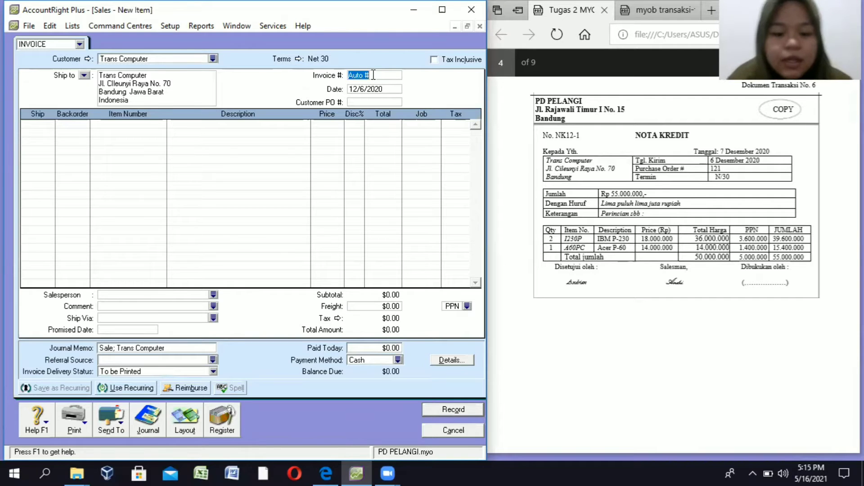
type("NK12")
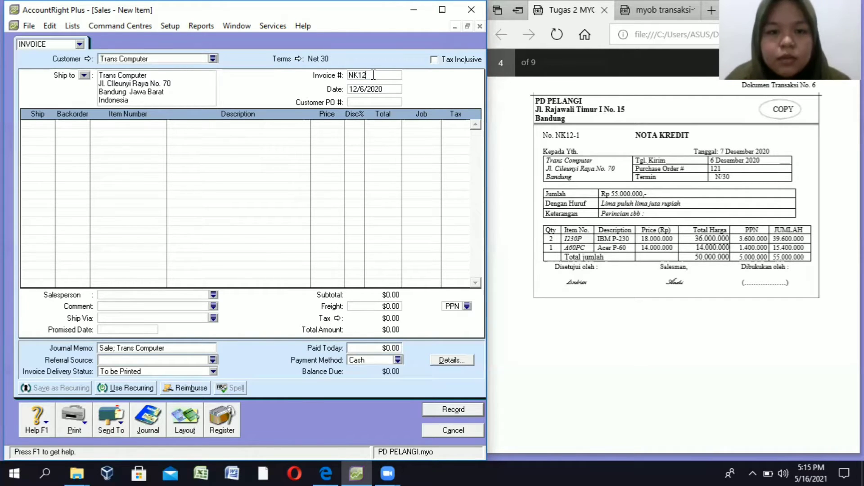
type("-1")
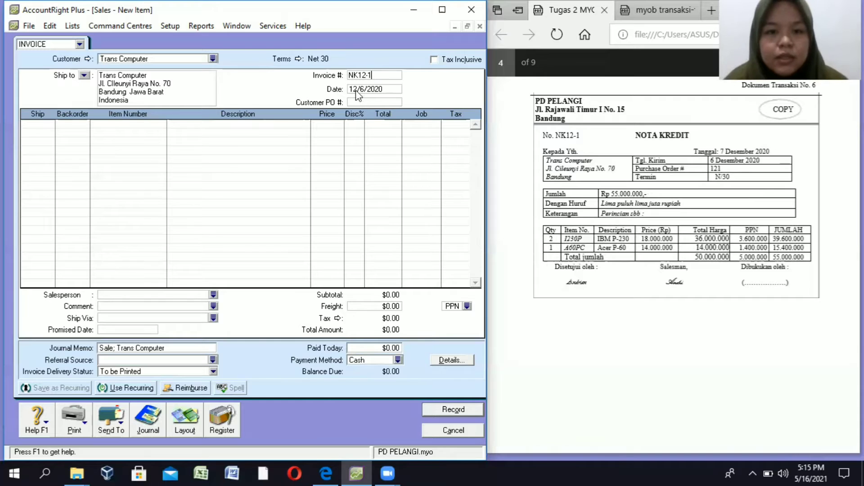
left_click(365, 88)
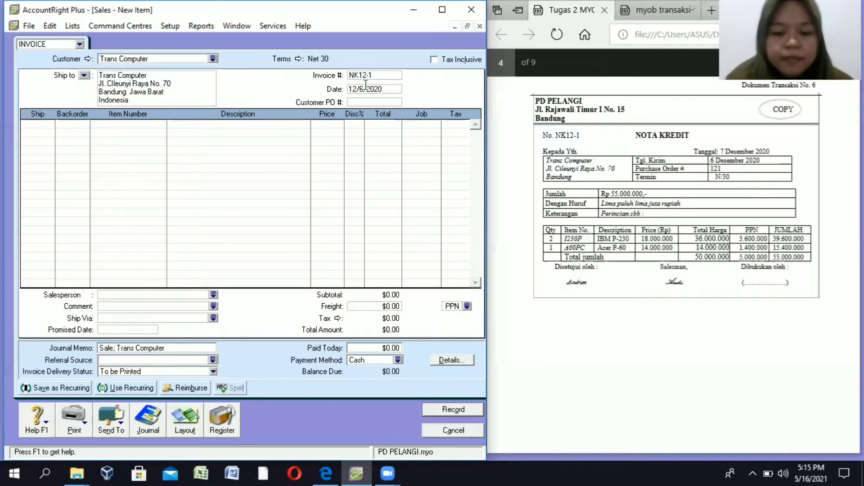
key("BackSpace")
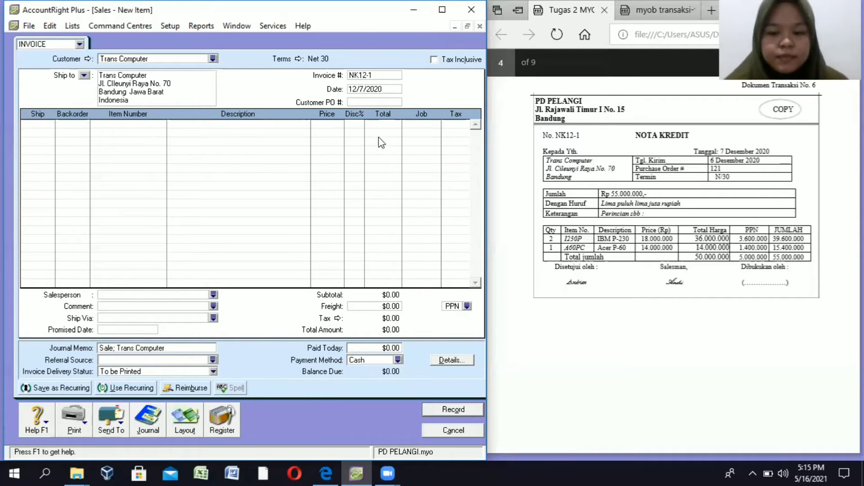
Enter return quantities of -2 on the first line and -1 on the second line as the ship amounts.
left_click(48, 119)
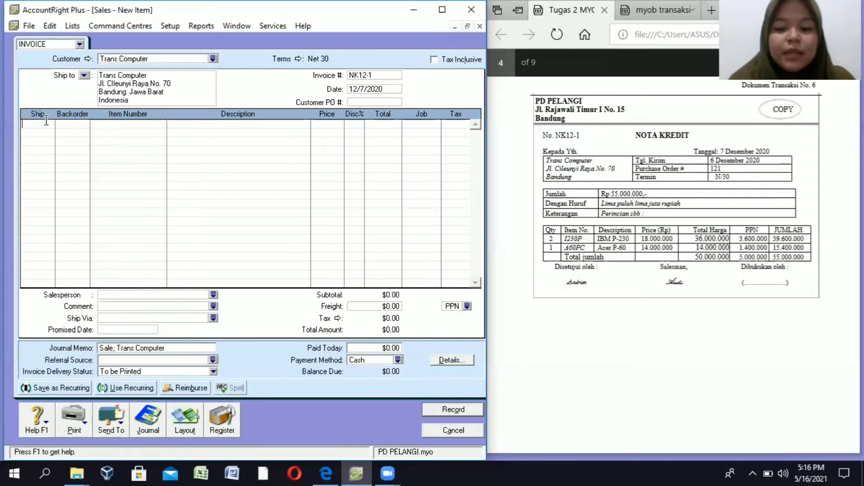
type("1")
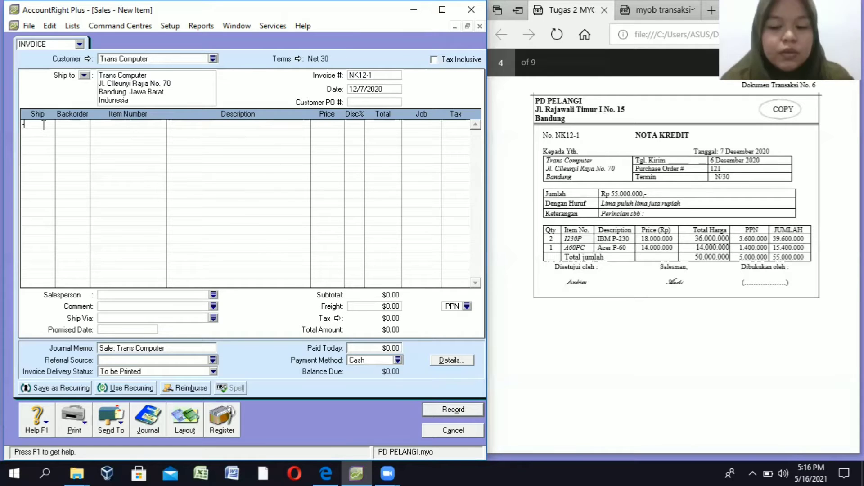
type("-2")
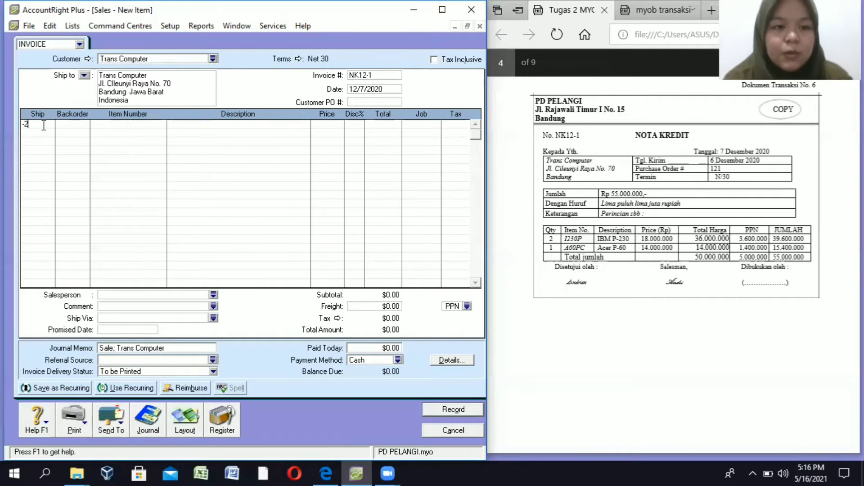
left_click(45, 131)
type("-1")
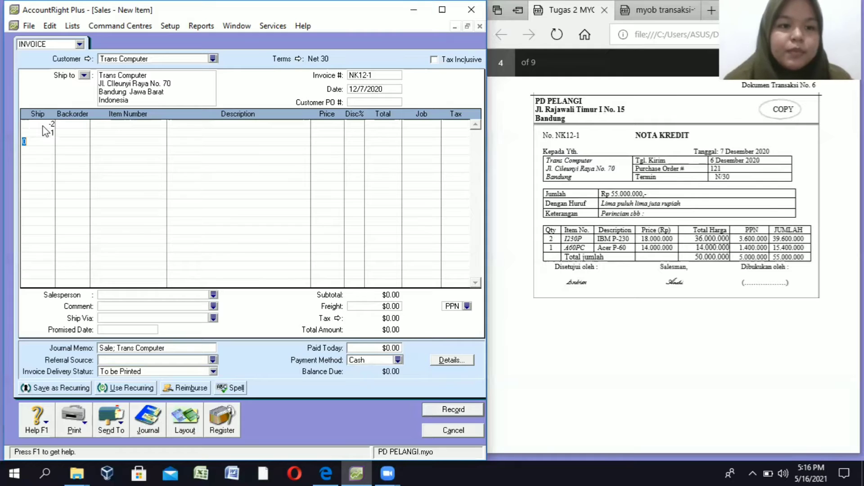
Assign item 1230P (IBM P-230) to the first line and A60PC (Acer P-60) to the second line.
left_click(110, 125)
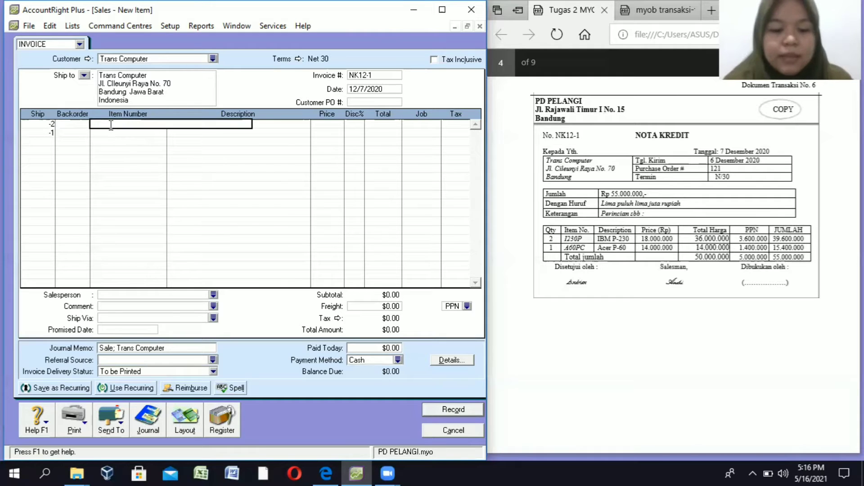
type("120")
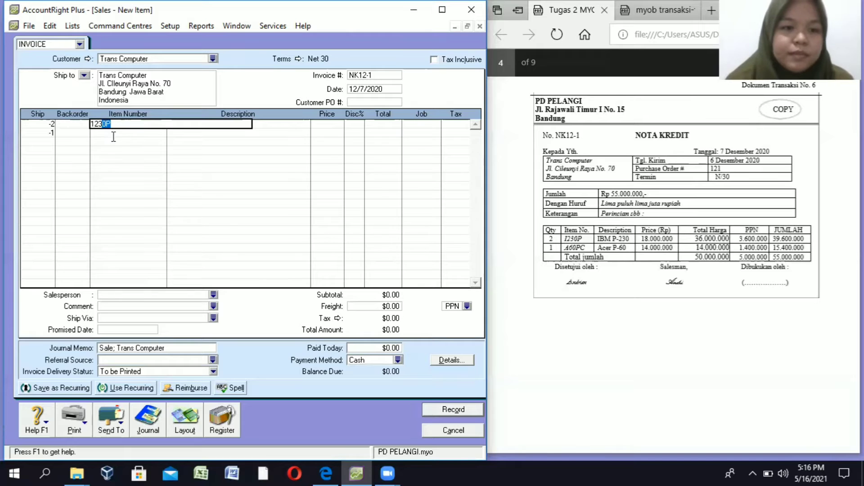
left_click(114, 130)
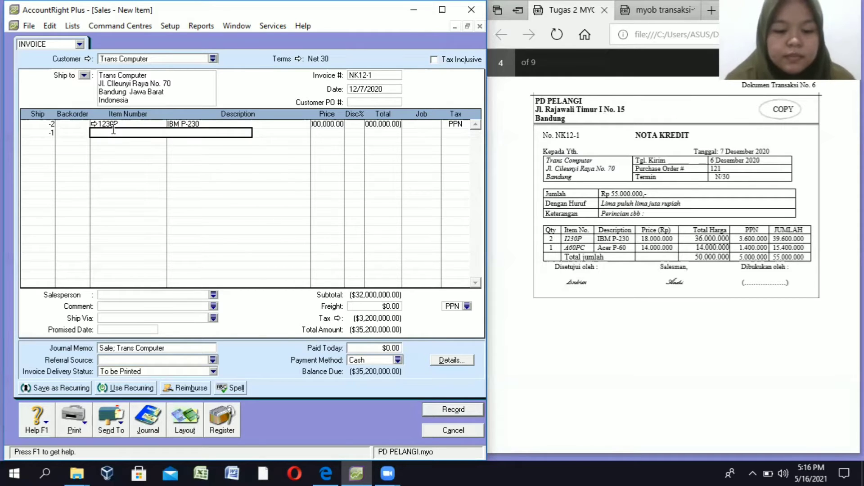
type("A60PC")
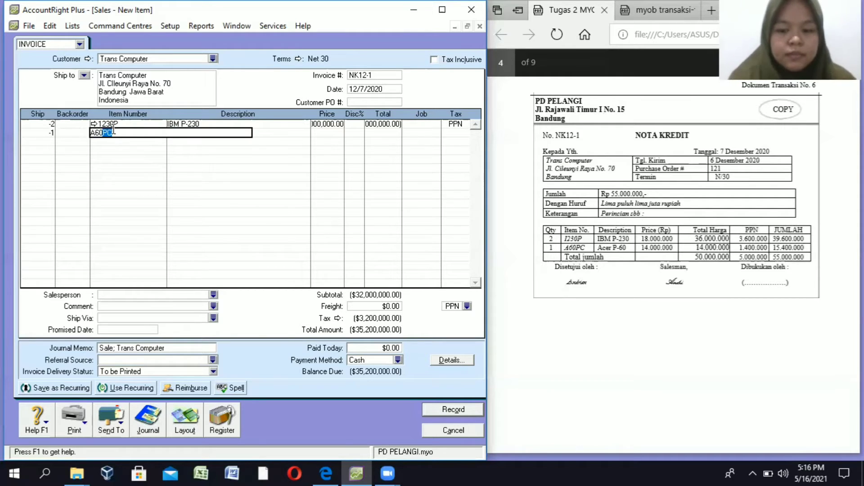
left_click(108, 140)
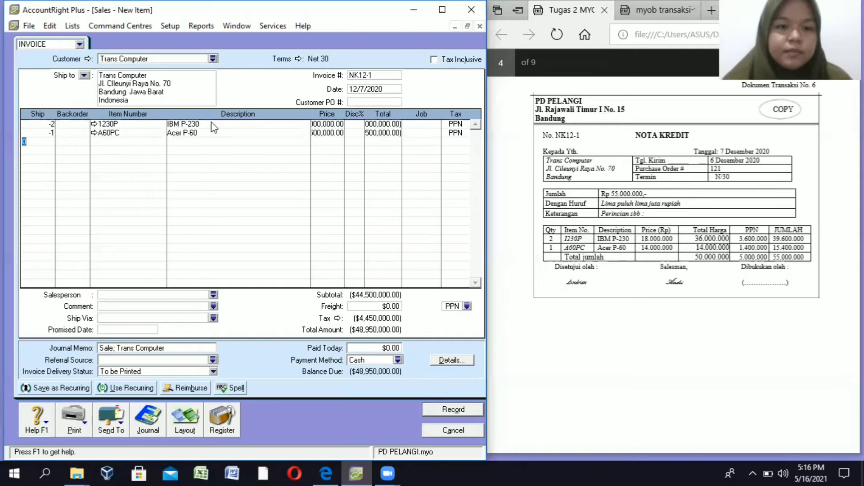
Set the unit price to 18000000 for the IBM P-230 line and 14000000 for the Acer P-60 line.
left_click(328, 124)
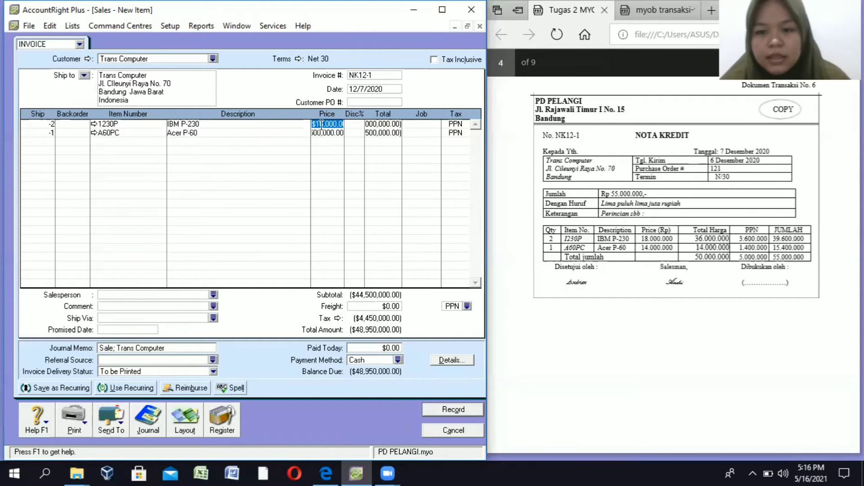
type("18")
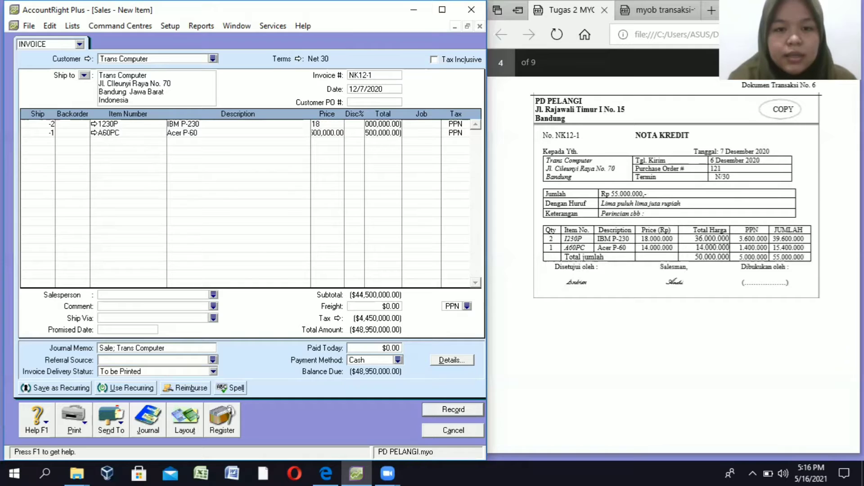
type("000000000")
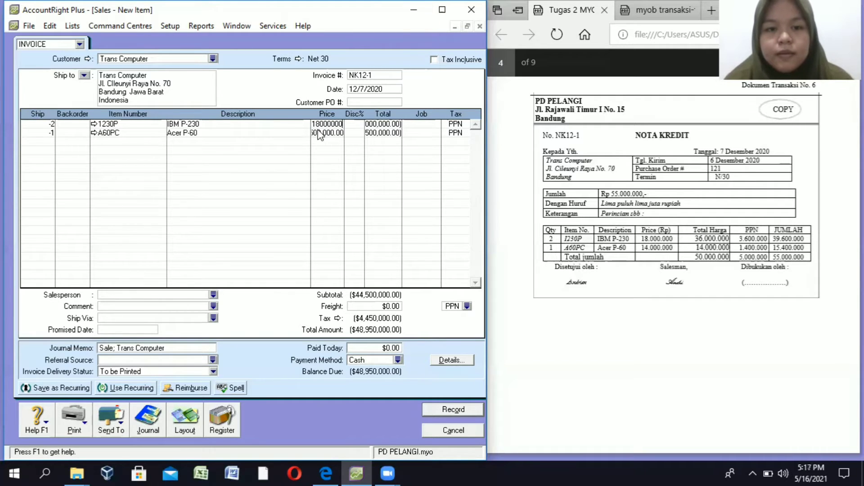
left_click(320, 134)
type("1")
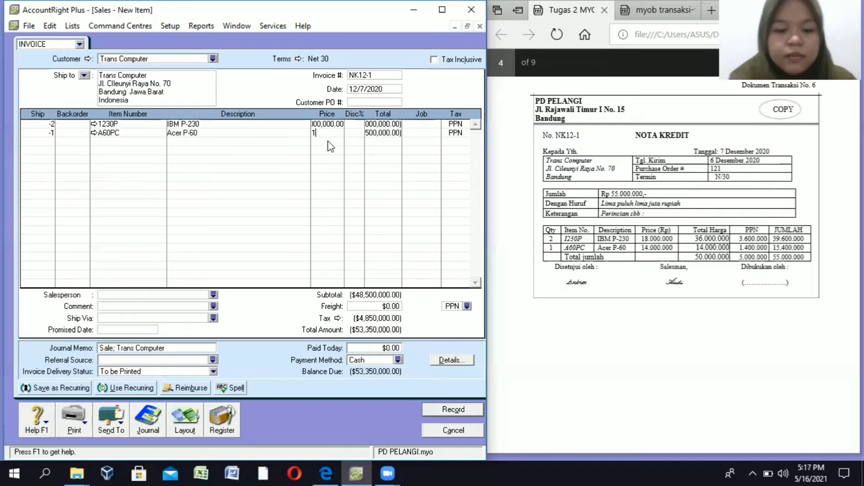
type("4000000")
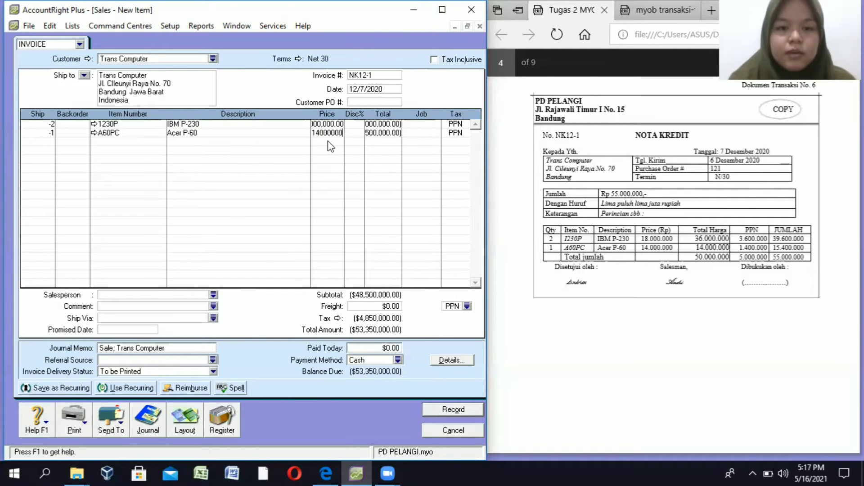
left_click(95, 140)
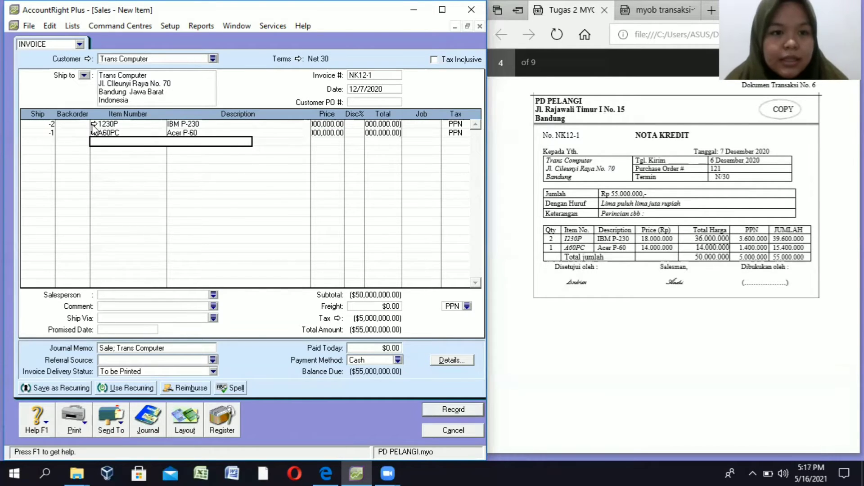
Change item 1230P's income account for tracking sales to 4-1300 Sales Return and return to the sale.
left_click(93, 125)
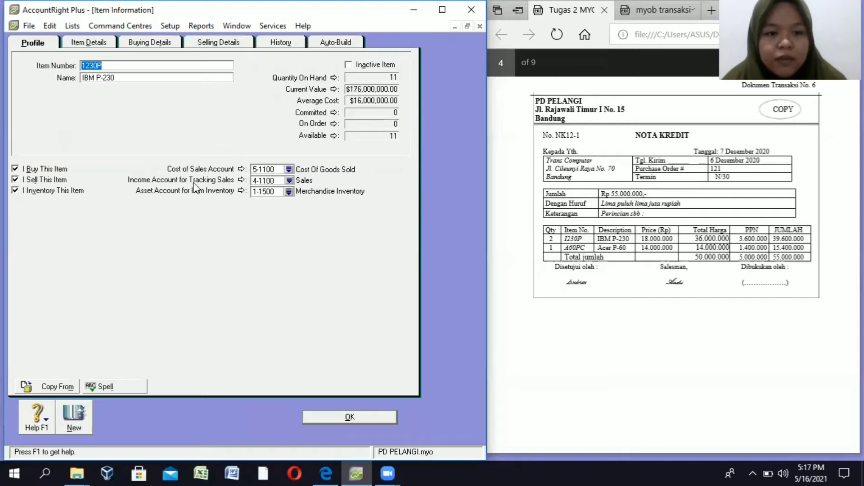
left_click(289, 180)
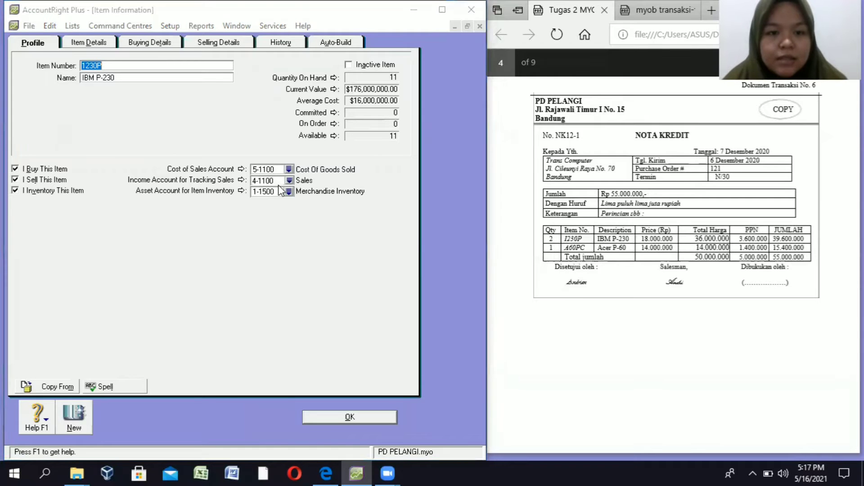
left_click(232, 214)
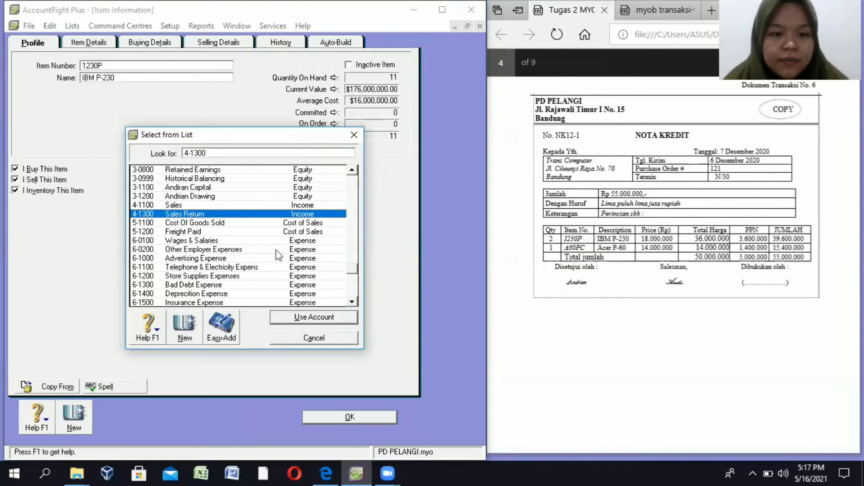
left_click(342, 318)
left_click(344, 416)
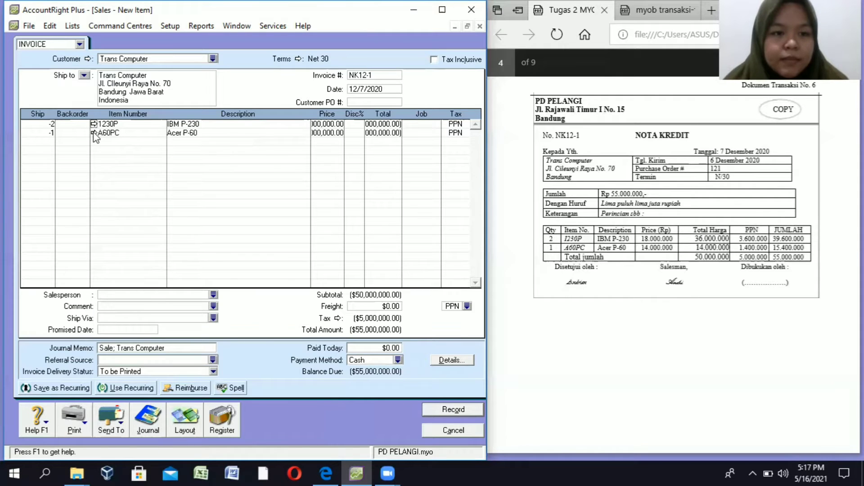
Change item A60PC's income account for tracking sales to 4-1300 Sales Return and return to the sale.
left_click(93, 133)
left_click(288, 182)
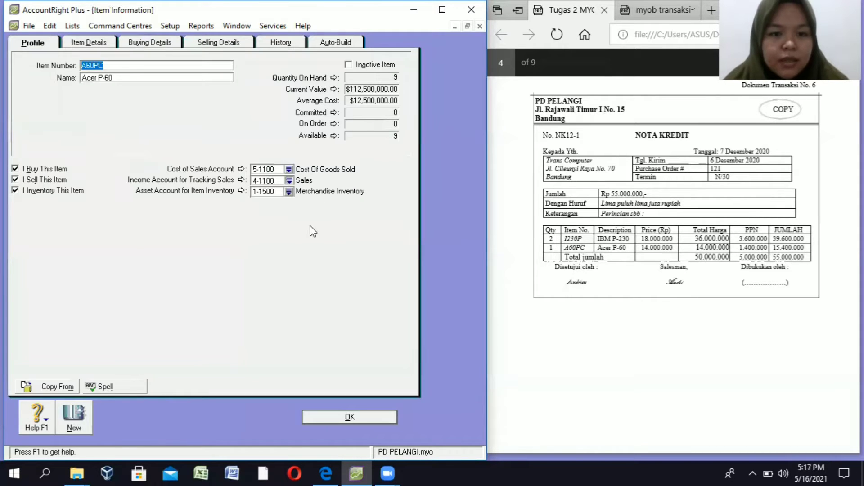
type("4-1300")
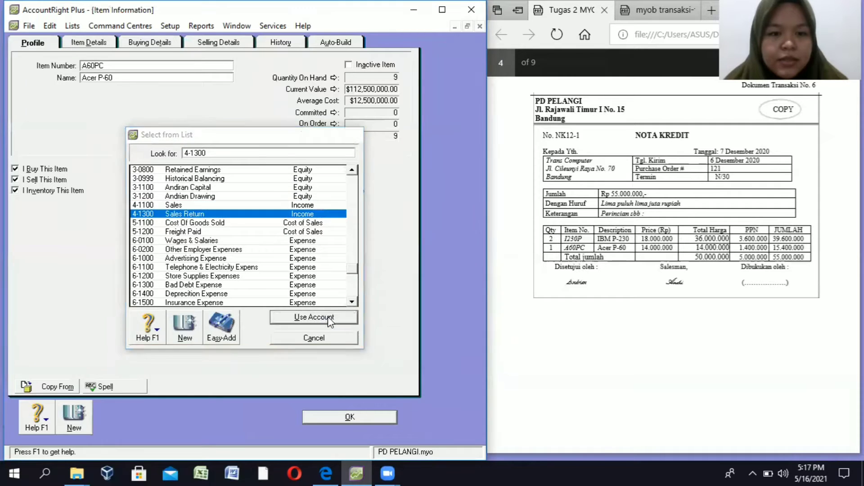
left_click(328, 317)
left_click(349, 413)
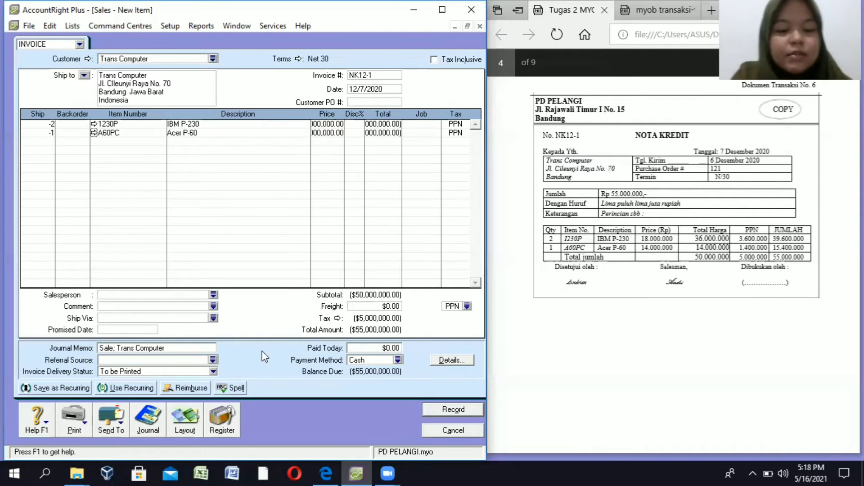
Review the recap of the credit note's journal entries and record the transaction.
key("ctrl+r")
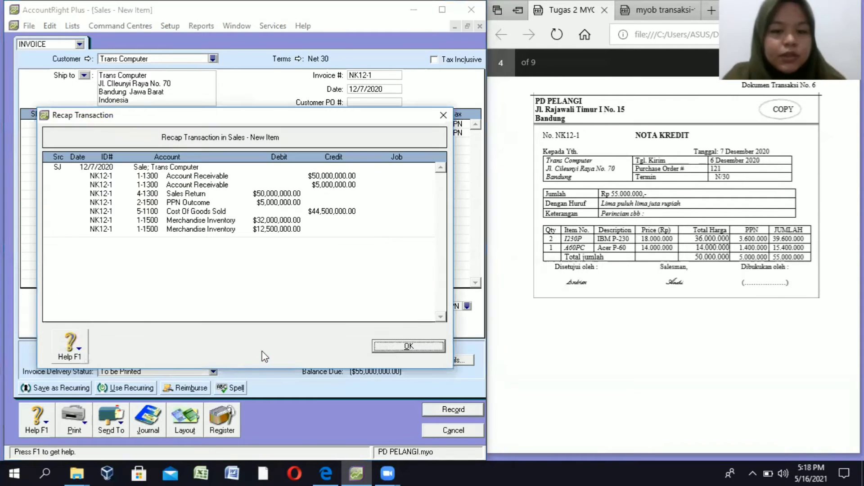
left_click(396, 346)
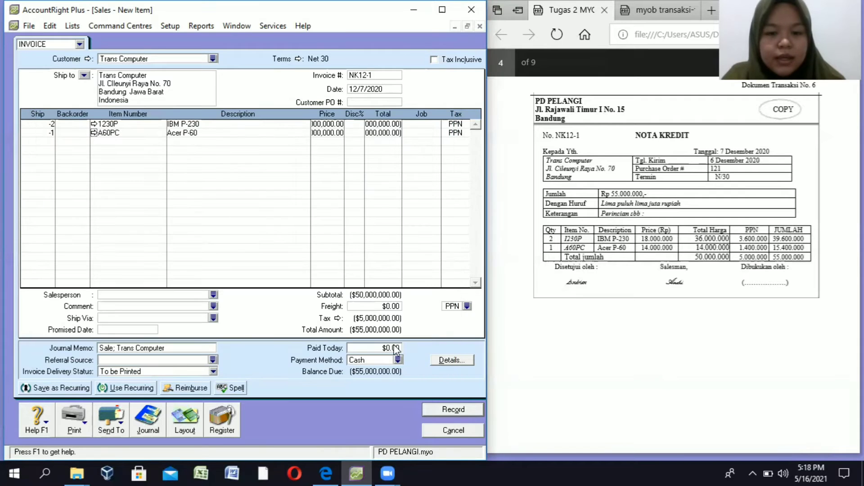
left_click(450, 409)
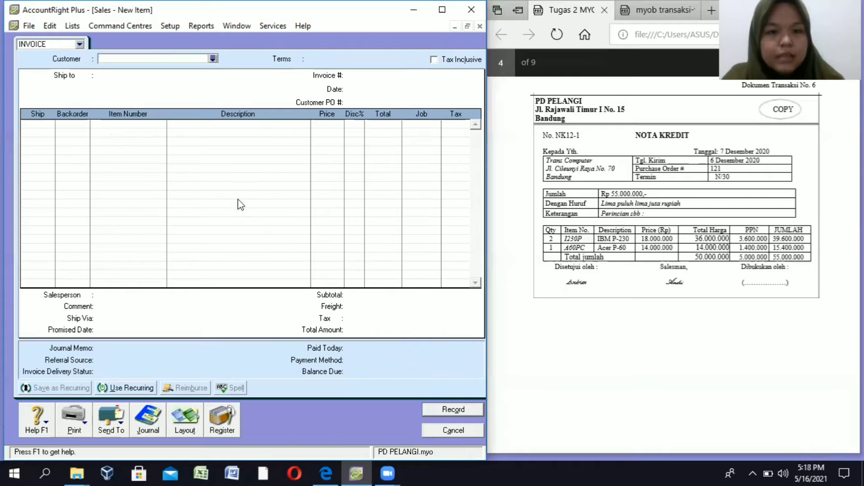
Find Trans Computer's credit NK12-1 among the returns and credits in the sales register and start applying it to a sale.
left_click(223, 417)
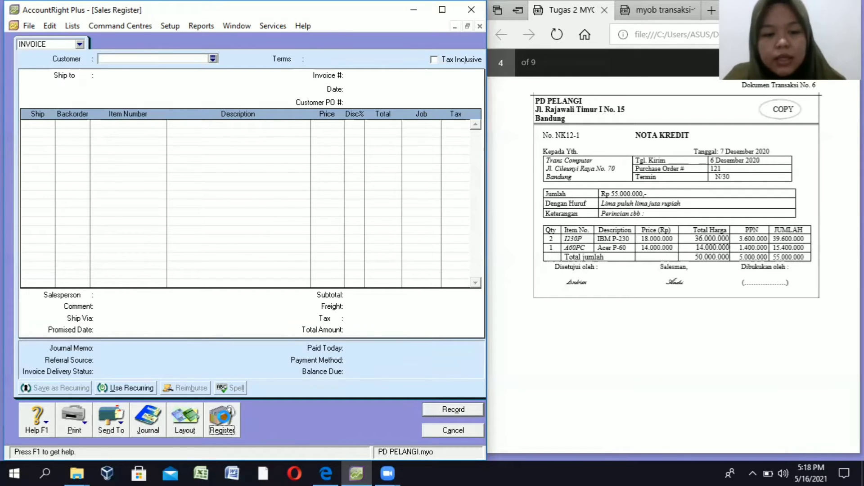
left_click(257, 47)
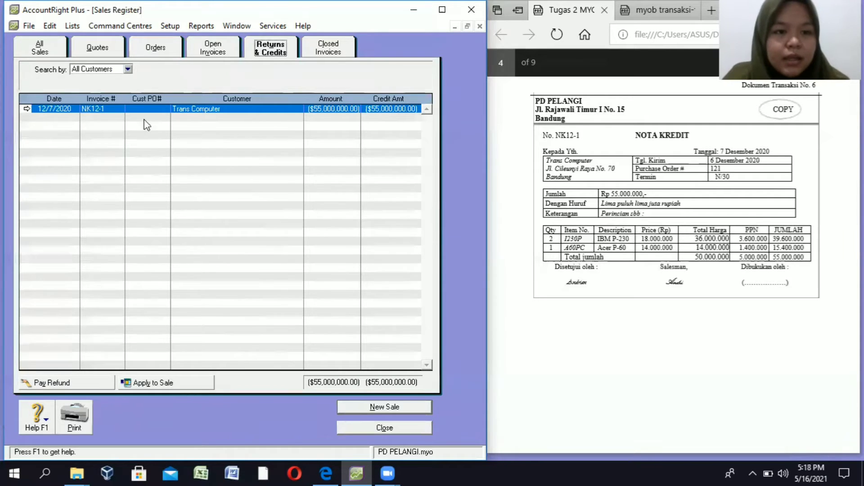
left_click(153, 383)
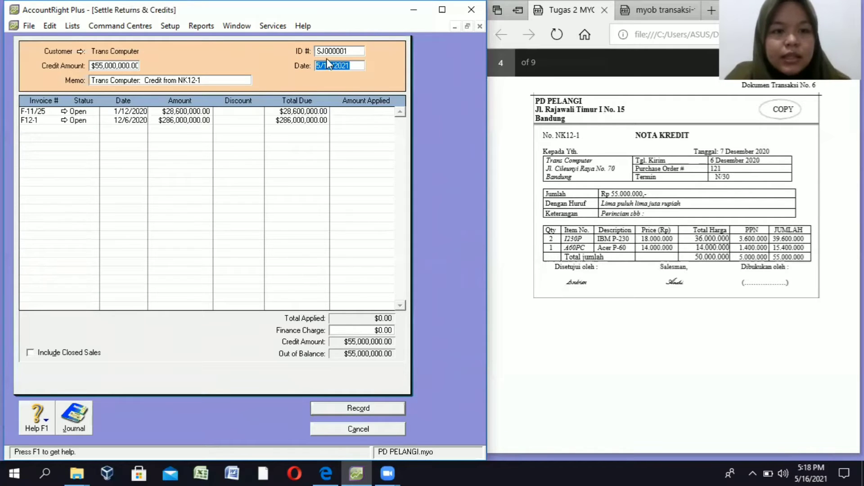
Set the credit settlement's ID to NK12-1 and its date to 12/7/2020.
key("shift+Tab")
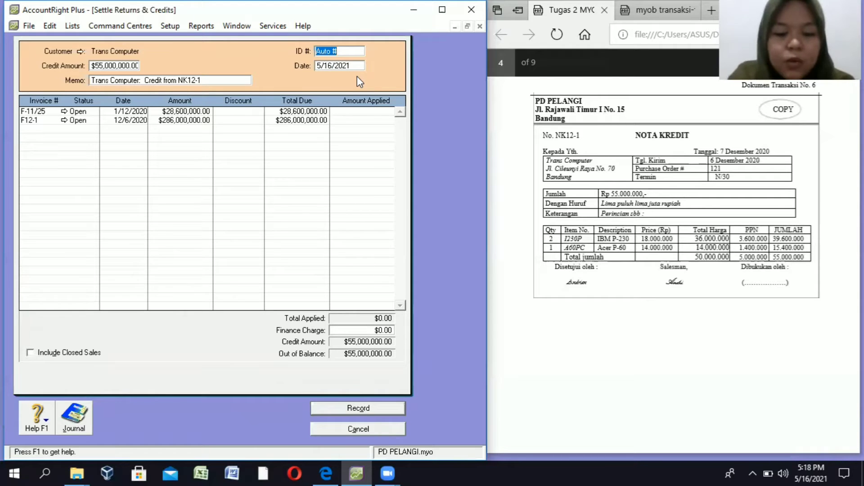
type("NK12-1")
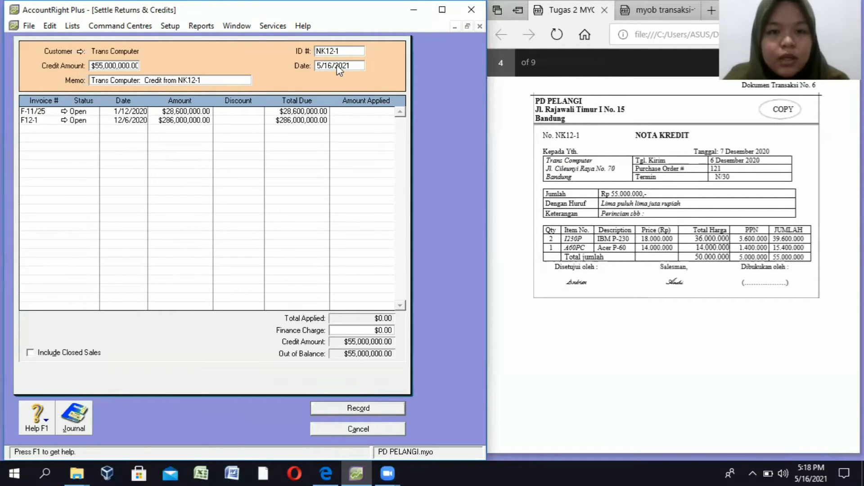
left_click(338, 65)
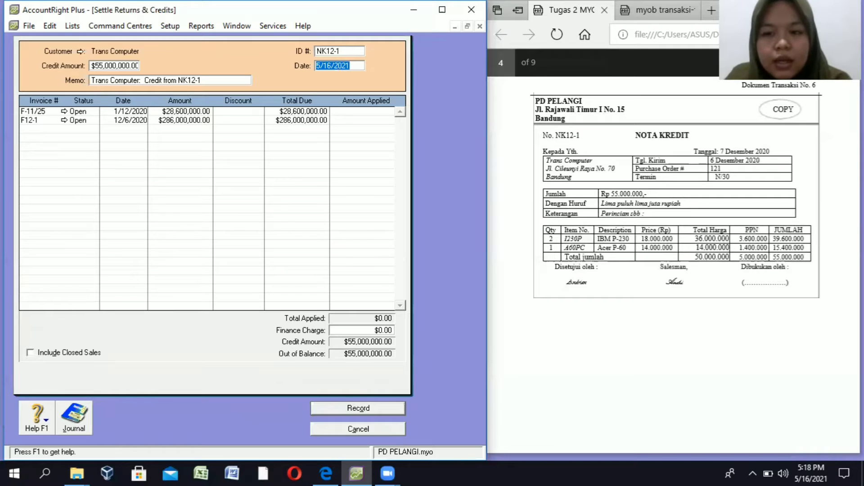
type("12/")
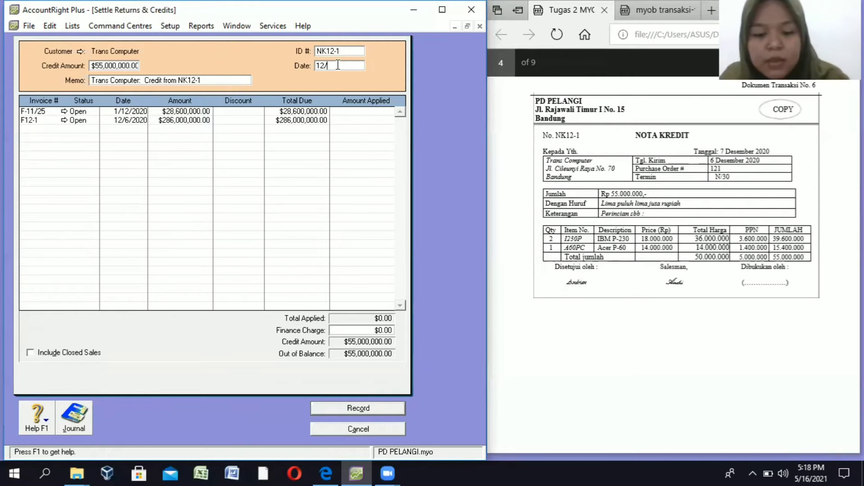
type("7")
type("/1010")
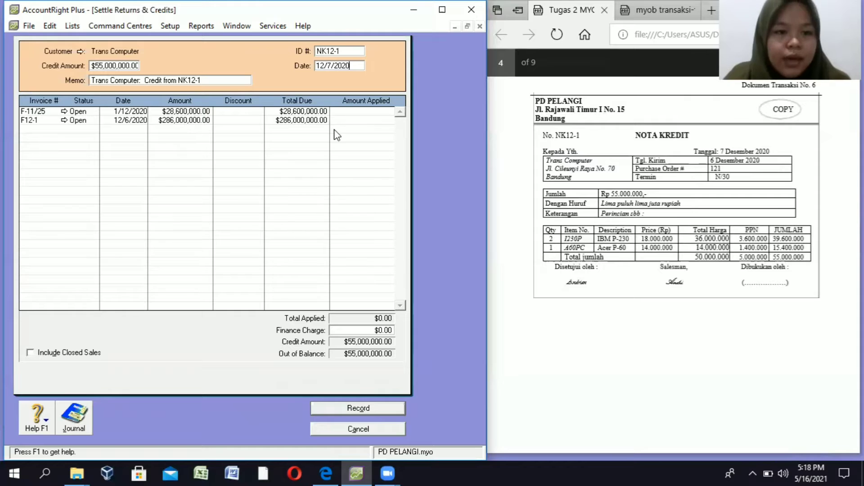
Apply $28,600,000.00 of the credit to invoice F-11/25 and $26,400,000.00 to invoice F12-1, and record the settlement.
left_click(376, 115)
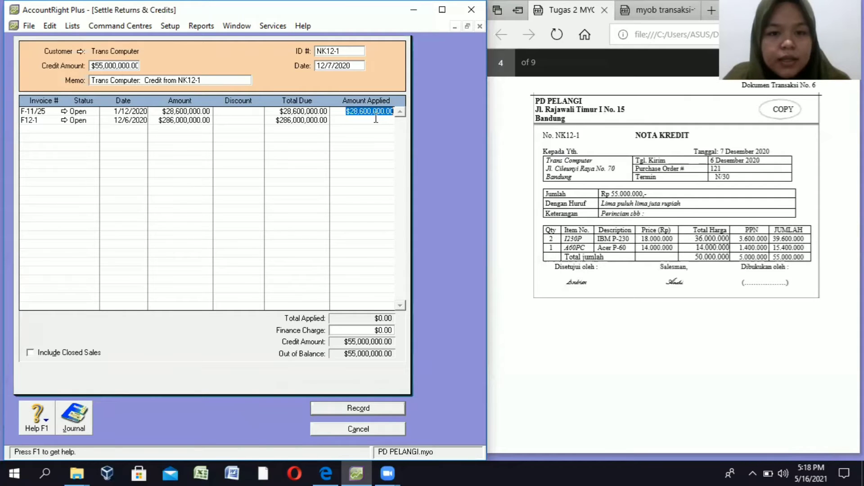
key("Tab")
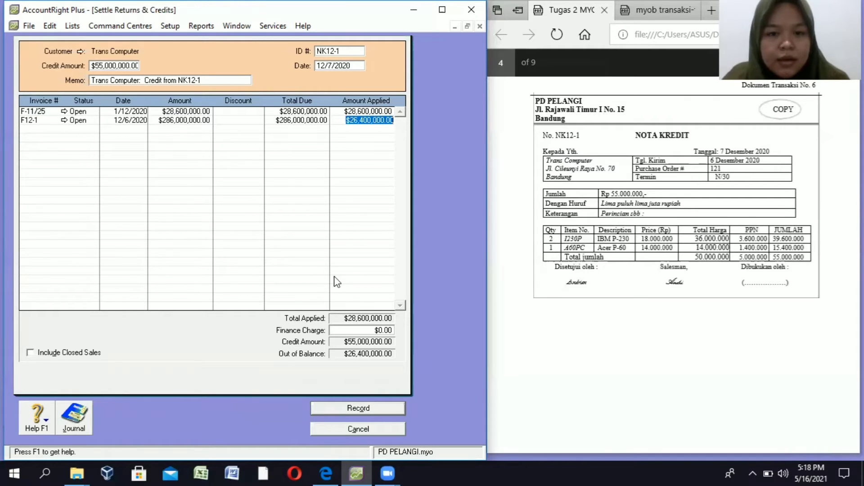
key("Tab")
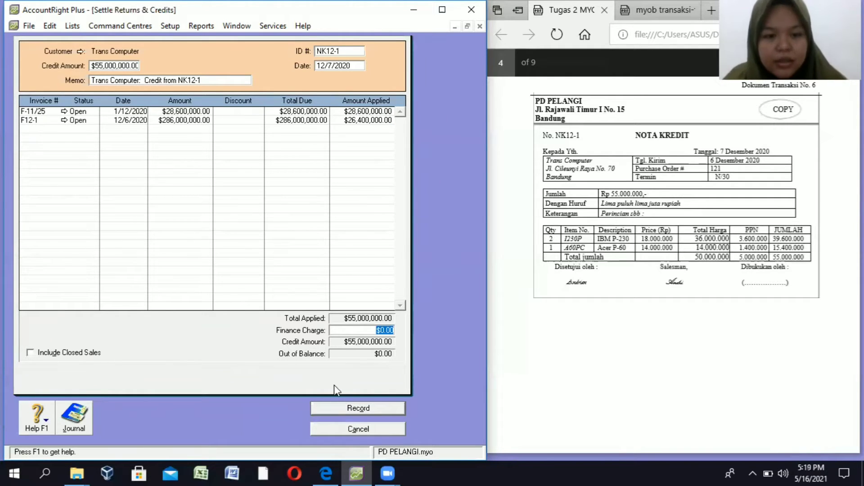
left_click(367, 414)
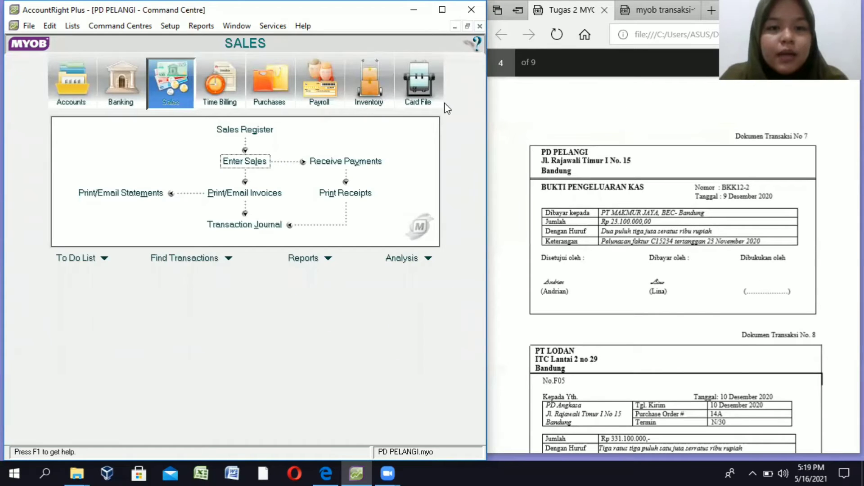
Change the income account for tracking sales of item 1230P in the items list to 4-1100 Sales.
left_click(377, 94)
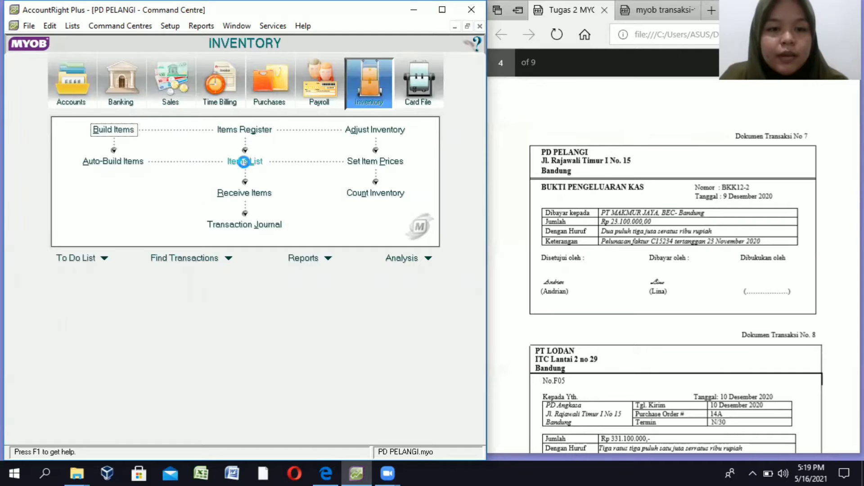
left_click(245, 162)
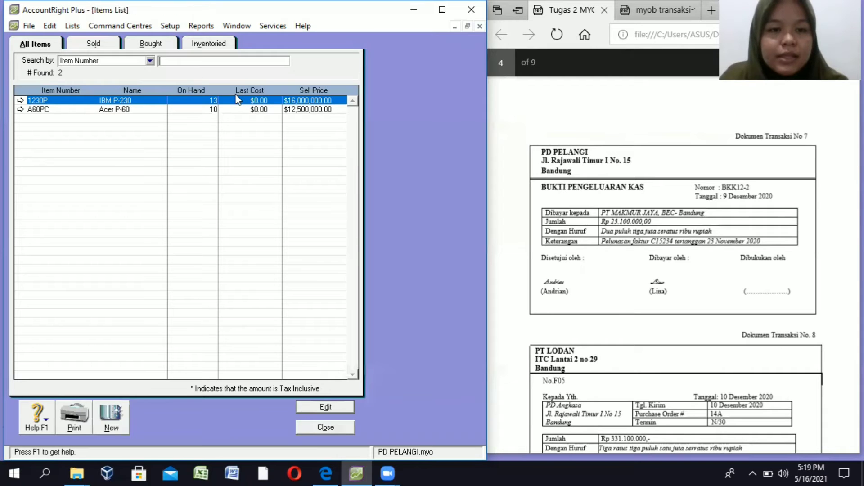
left_click(21, 101)
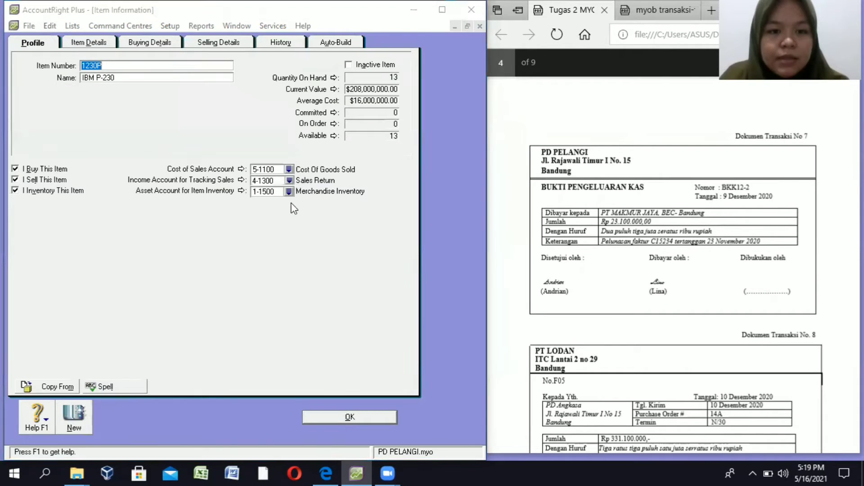
left_click(289, 192)
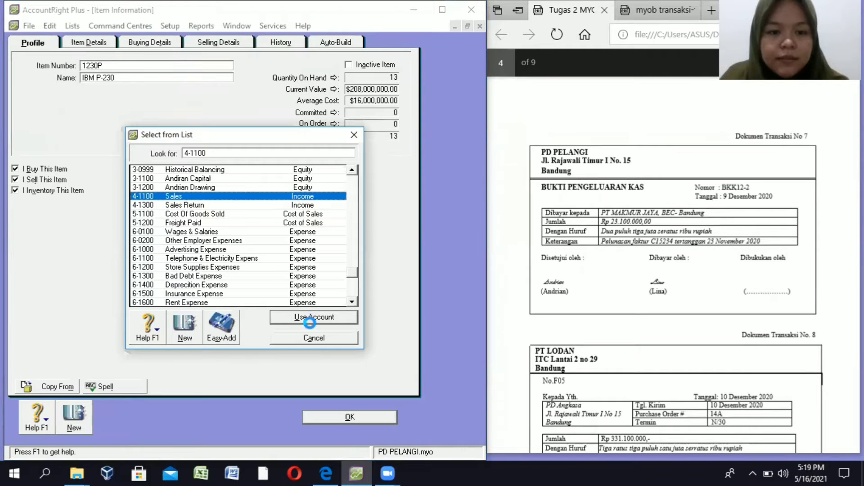
left_click(319, 344)
left_click(325, 417)
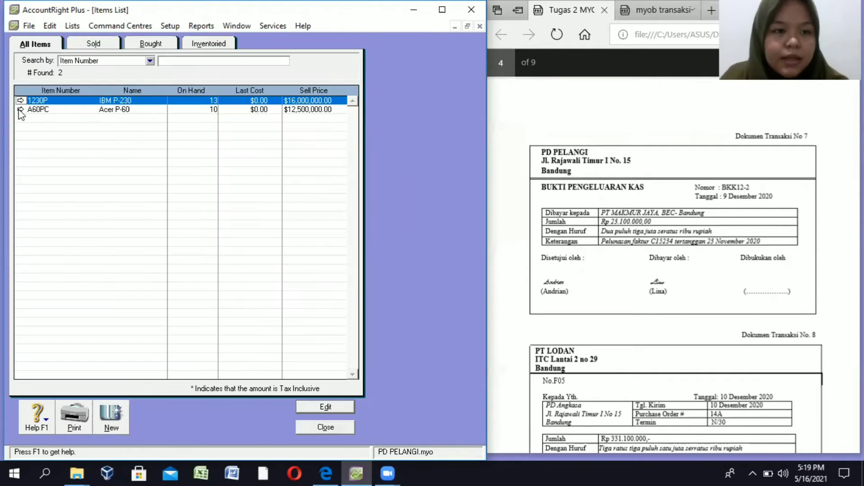
Change the income account for tracking sales of item A60PC to 4-1100 Sales.
double_click(270, 110)
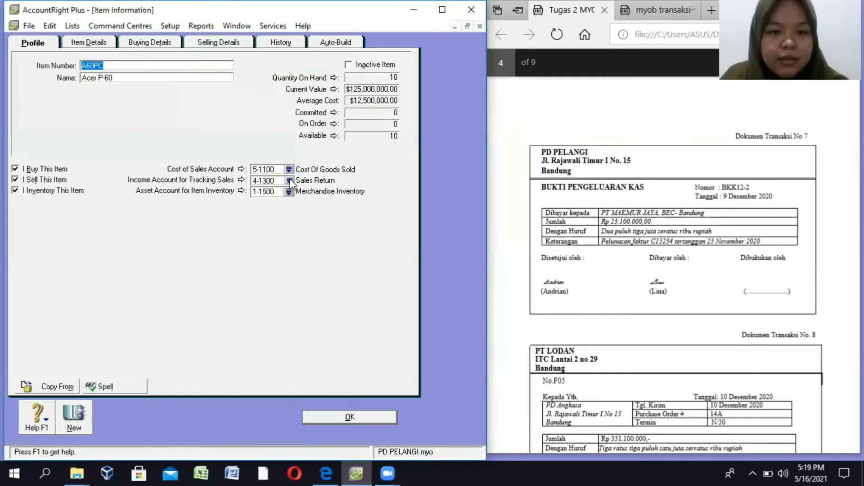
left_click(291, 191)
key("Up")
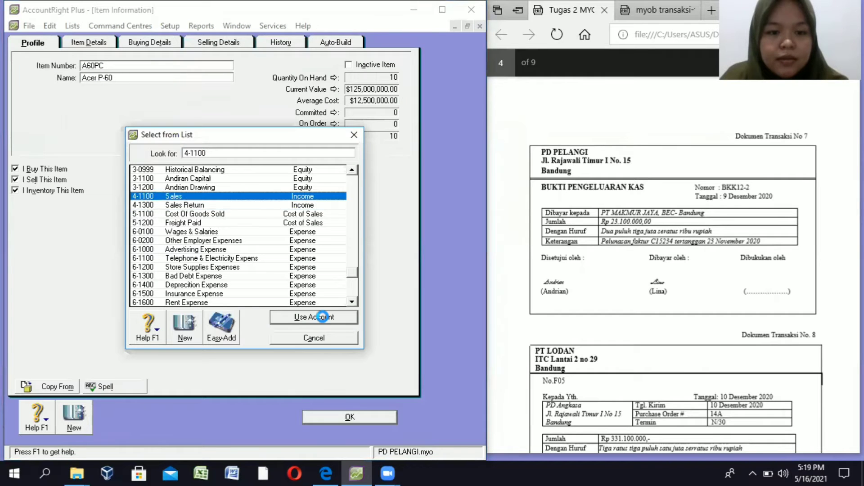
key("Return")
left_click(325, 417)
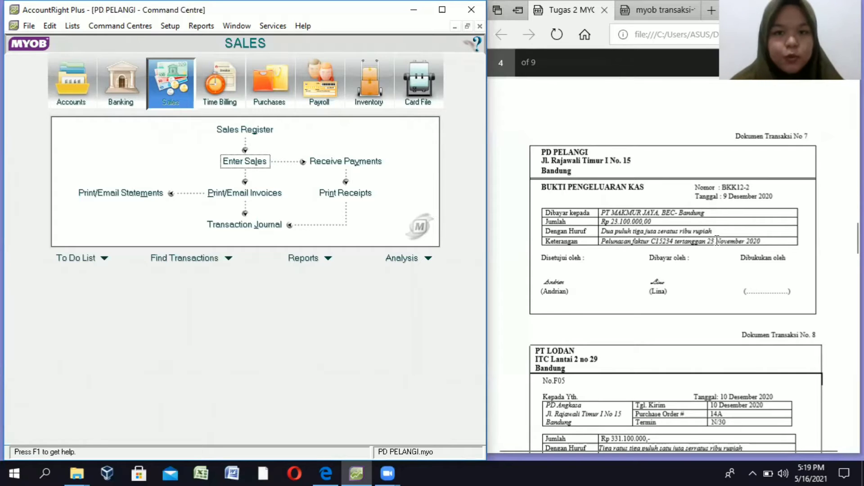
Start a bill payment from account 1-1100 Cash In Bank with PT. Makmur Jaya as the supplier.
left_click(368, 86)
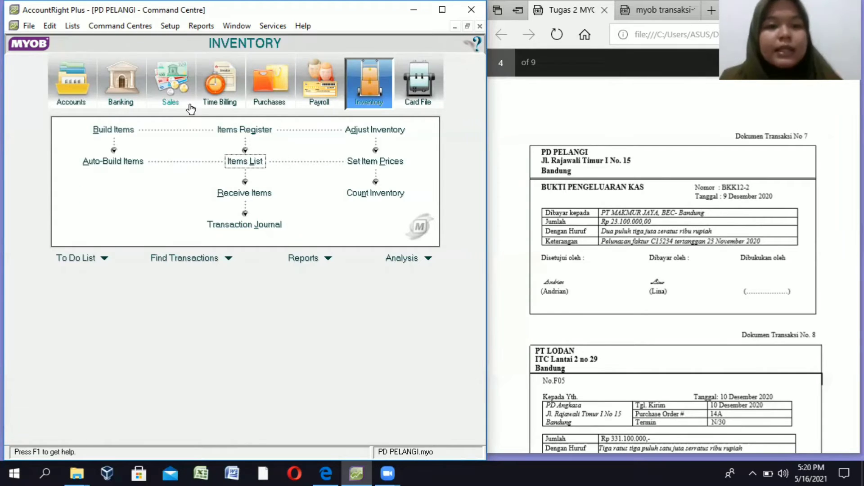
left_click(274, 105)
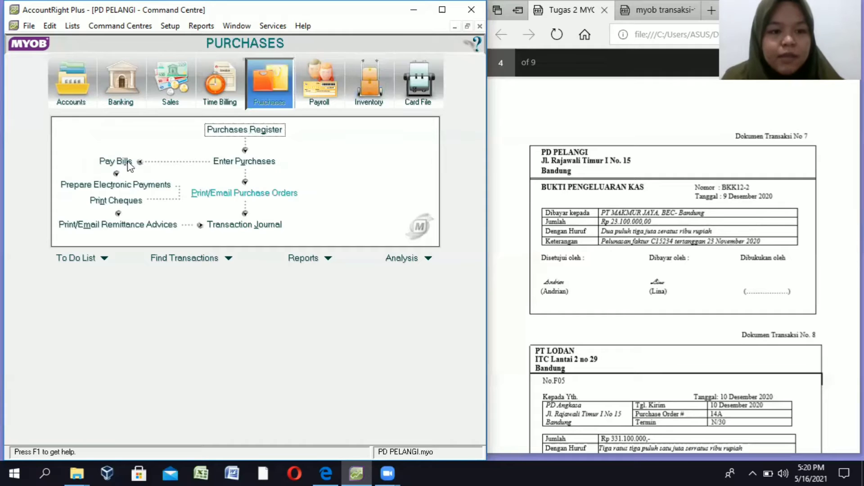
left_click(128, 163)
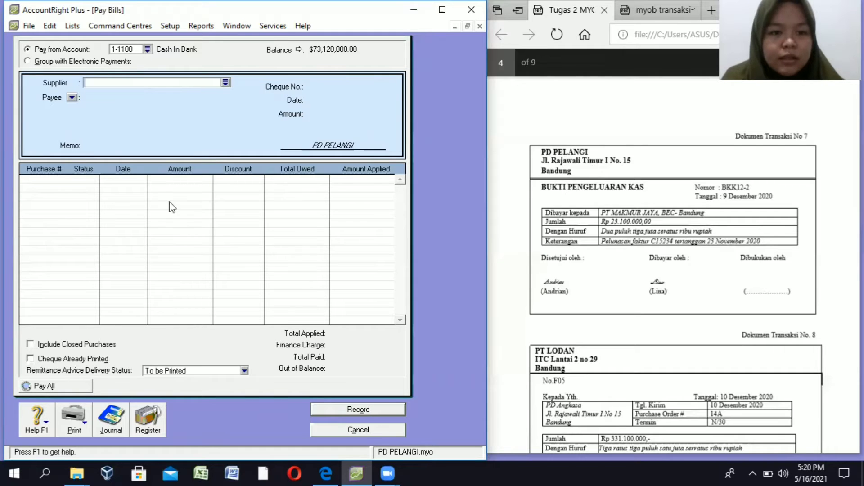
left_click(147, 49)
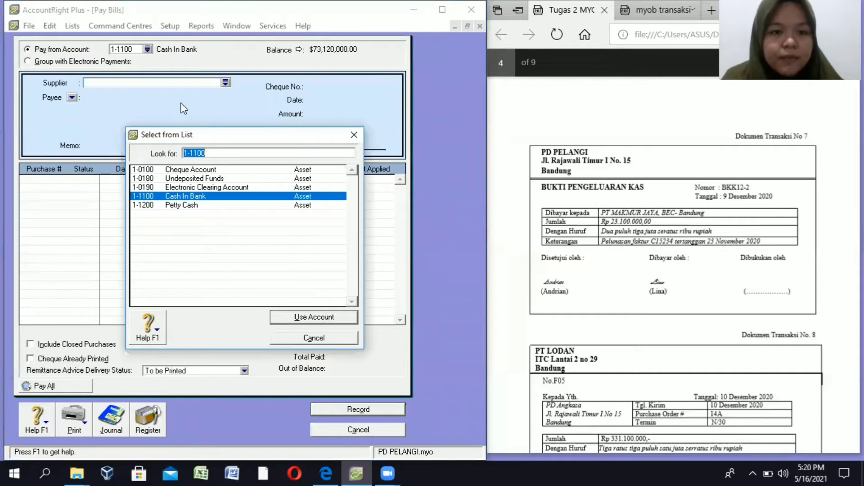
key("Return")
left_click(226, 82)
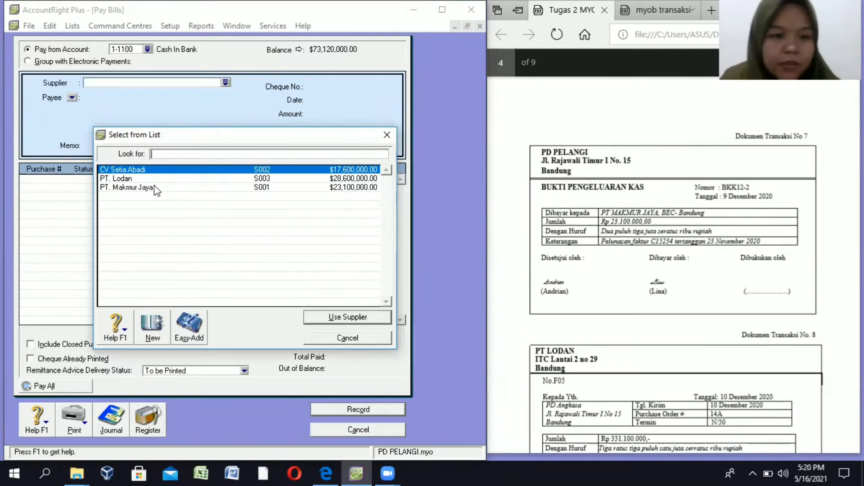
key("Down")
key("Down")
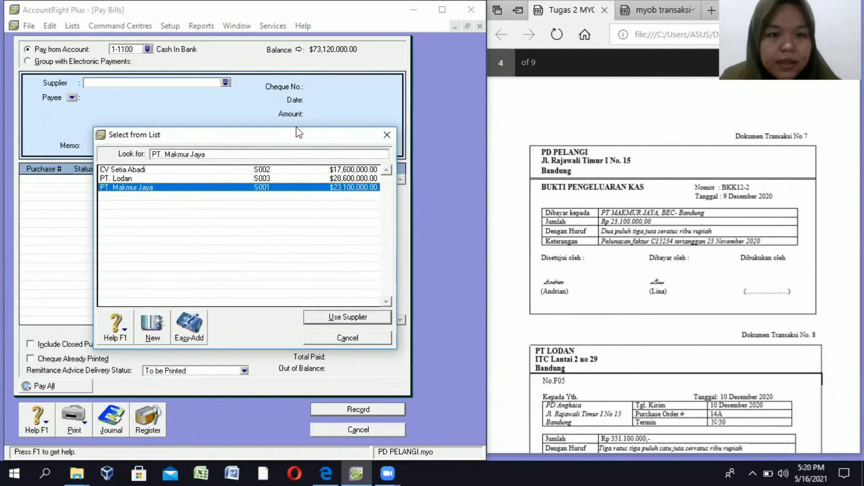
left_click(331, 317)
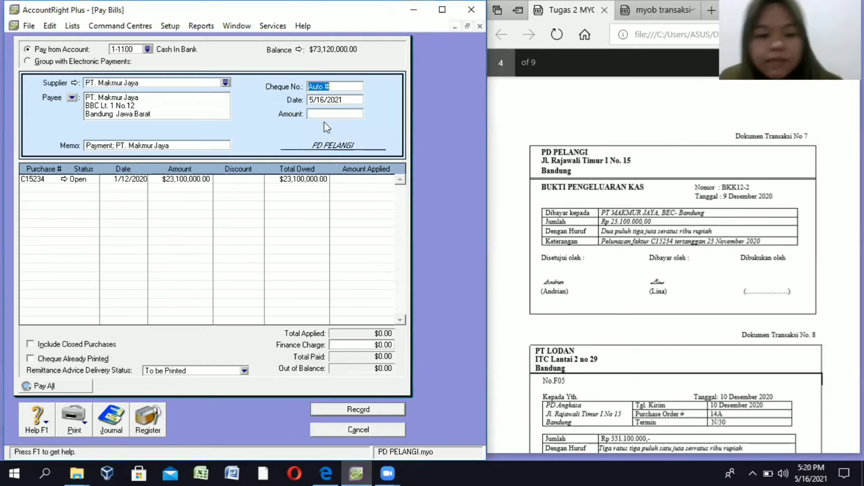
Enter cheque number BKK12-2, date 12/9/2020 and amount 23100000 for the supplier payment.
type("B")
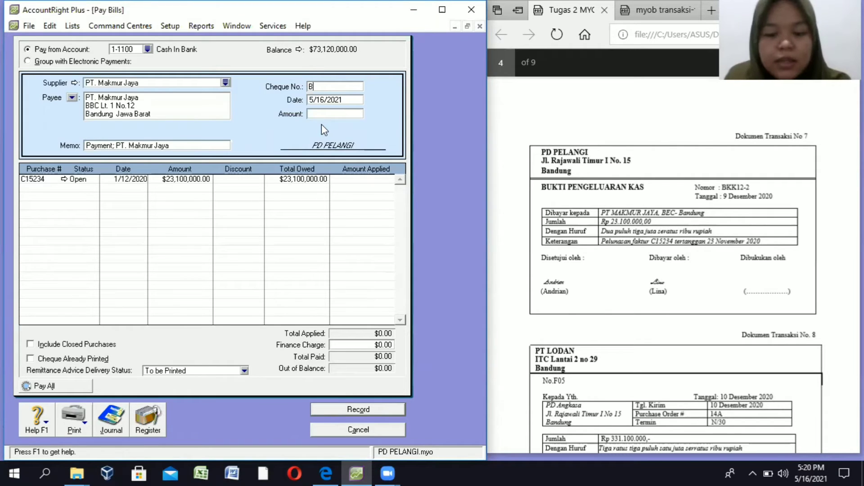
type("KK12-2")
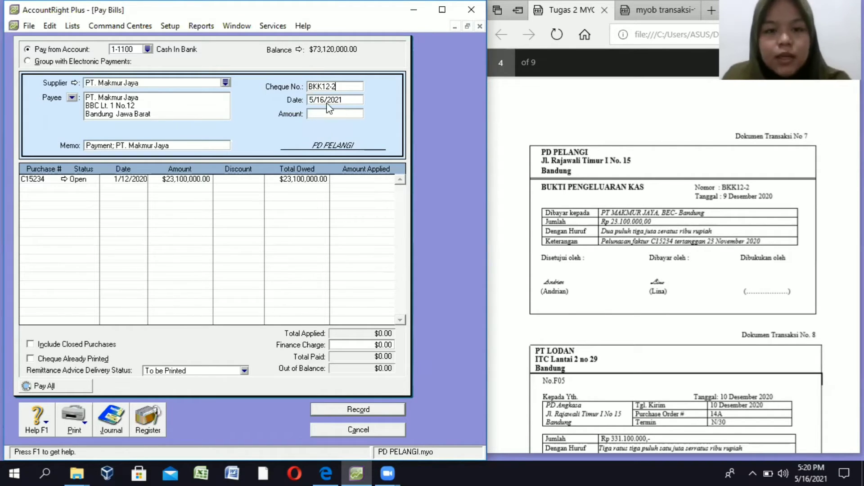
key("Tab")
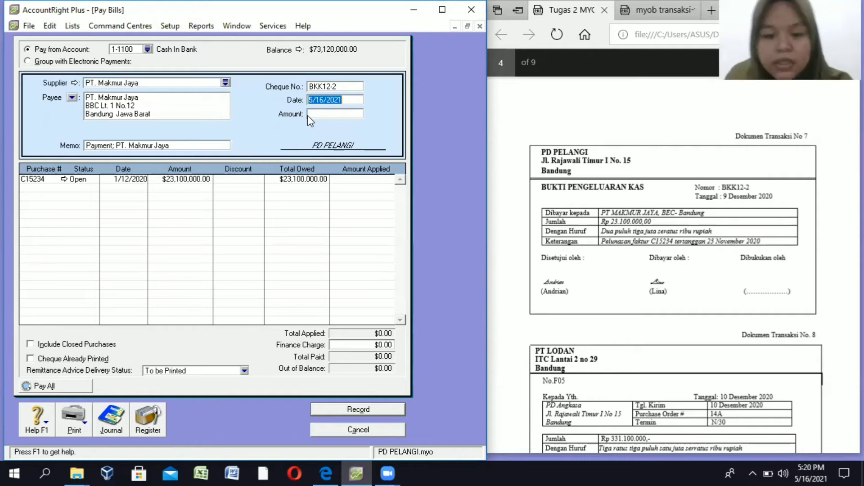
type("12")
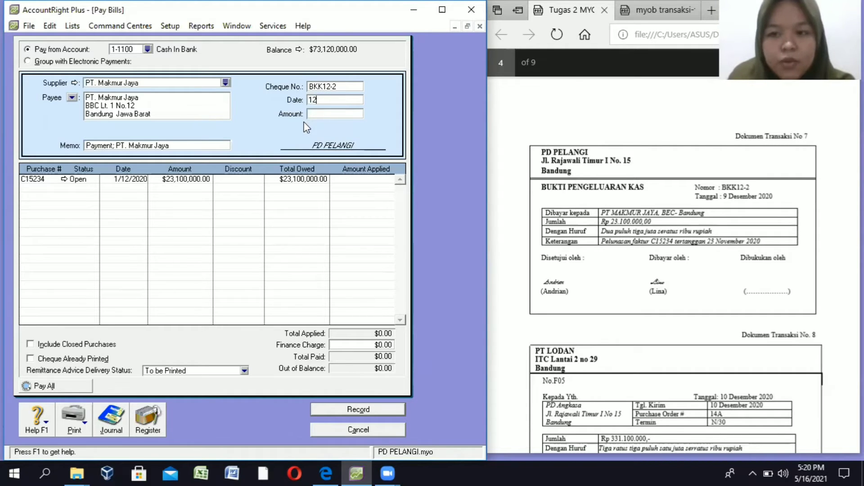
type("/9/2020")
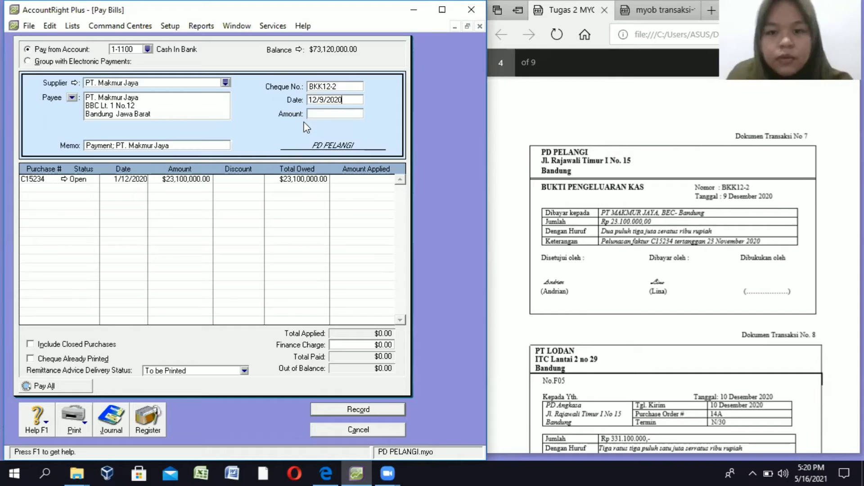
key("Tab")
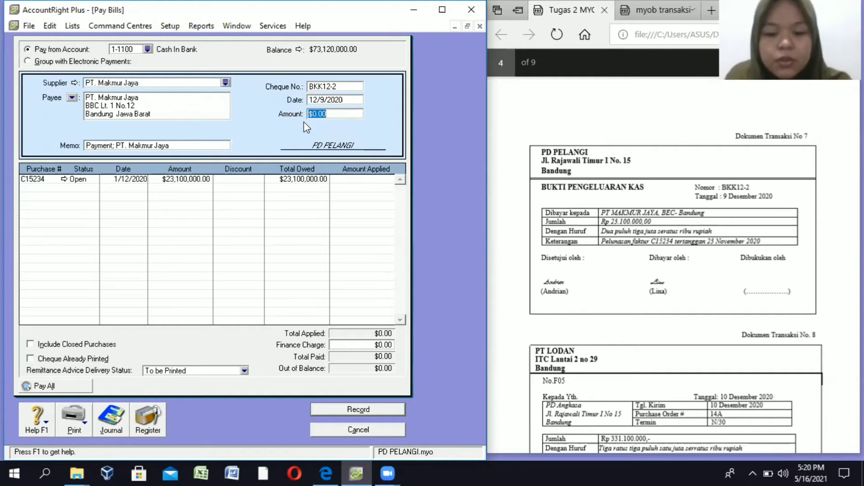
type("232")
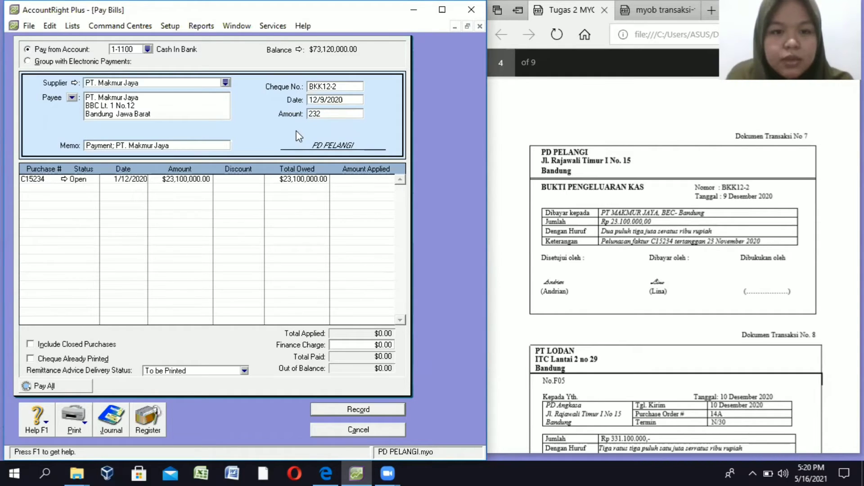
key("BackSpace")
type("100000")
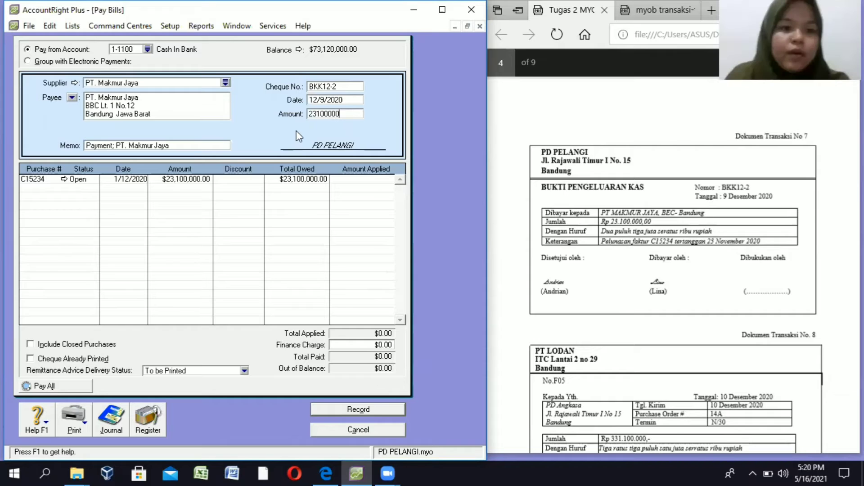
Apply the full $23,100,000.00 to open purchase C15234, check the transaction recap, and record the supplier payment.
key("Tab")
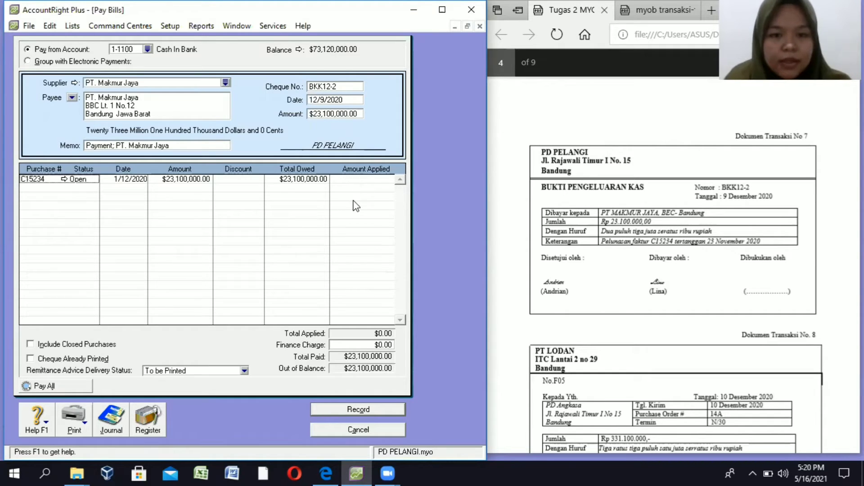
key("Tab")
key("Tab")
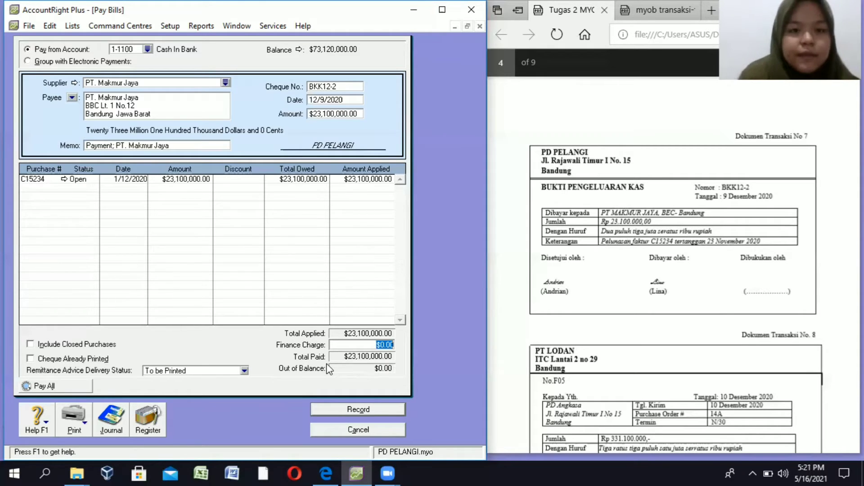
key("ctrl+r")
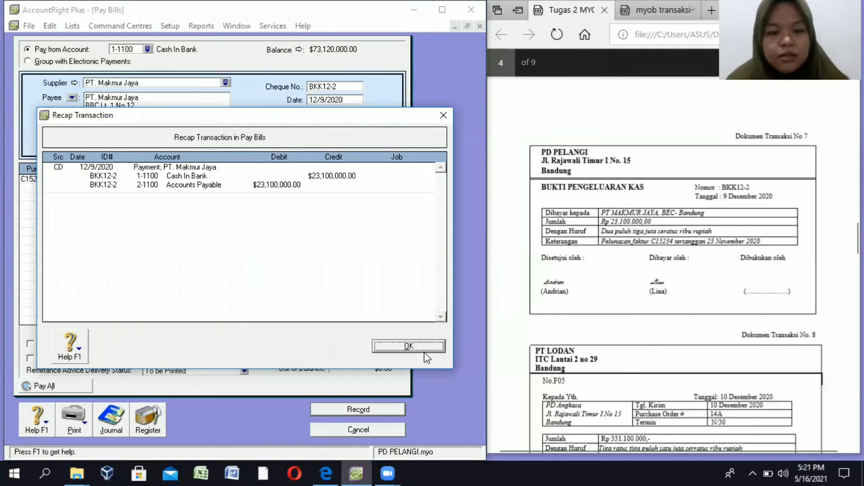
left_click(409, 346)
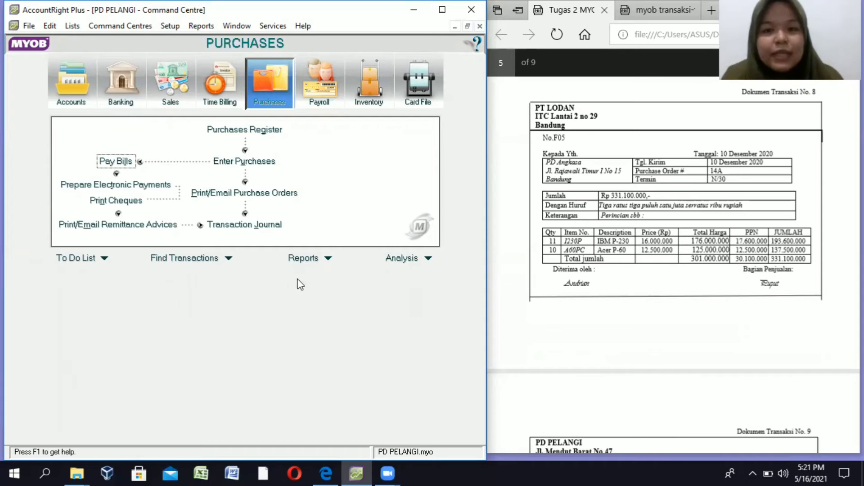
Start a new purchase bill for supplier PT. Lodan and make its prices tax exclusive.
left_click(245, 167)
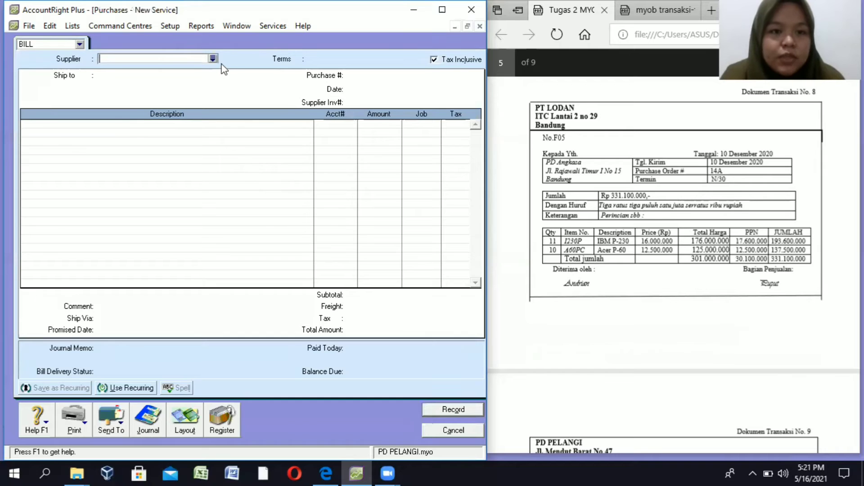
left_click(212, 58)
left_click(173, 179)
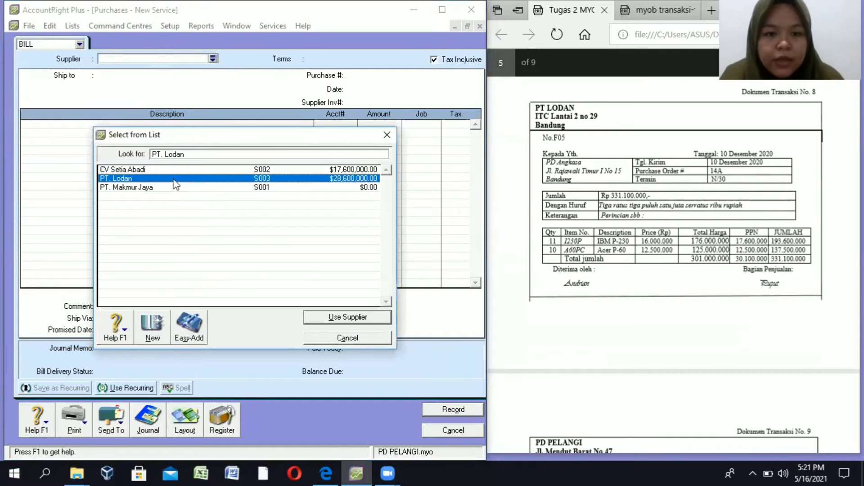
left_click(320, 319)
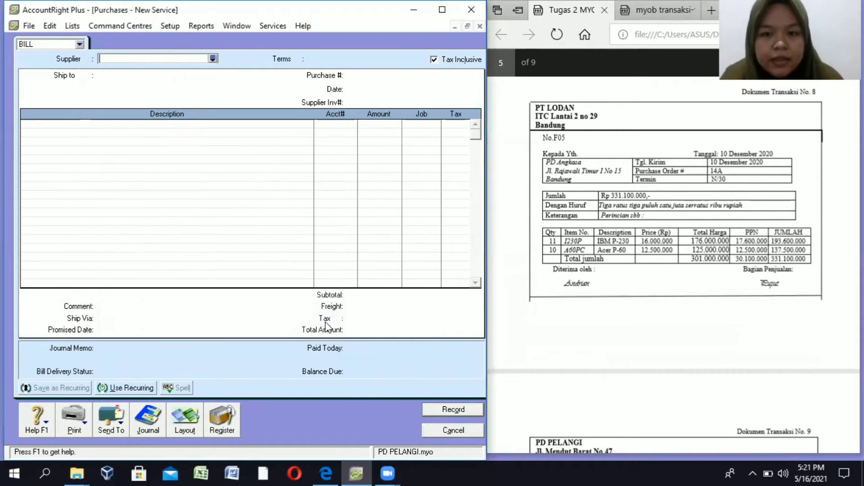
left_click(438, 60)
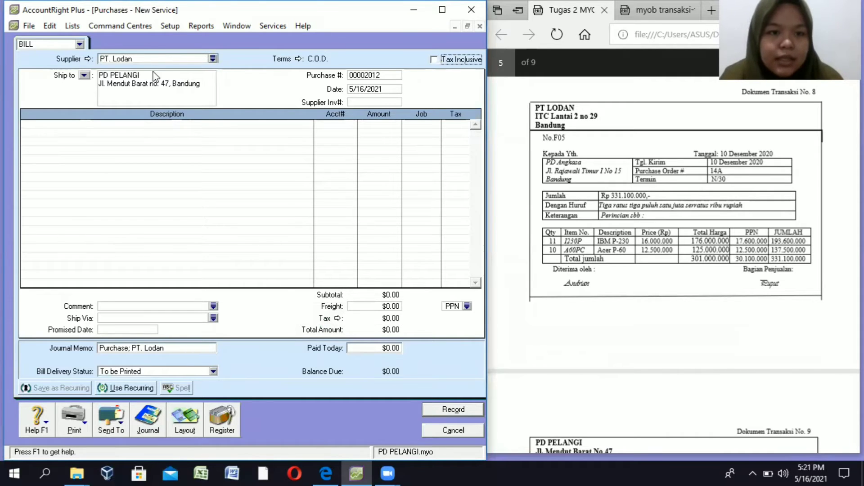
Set the bill's purchase number to F05 and its date to 12/10/2020.
left_click(386, 76)
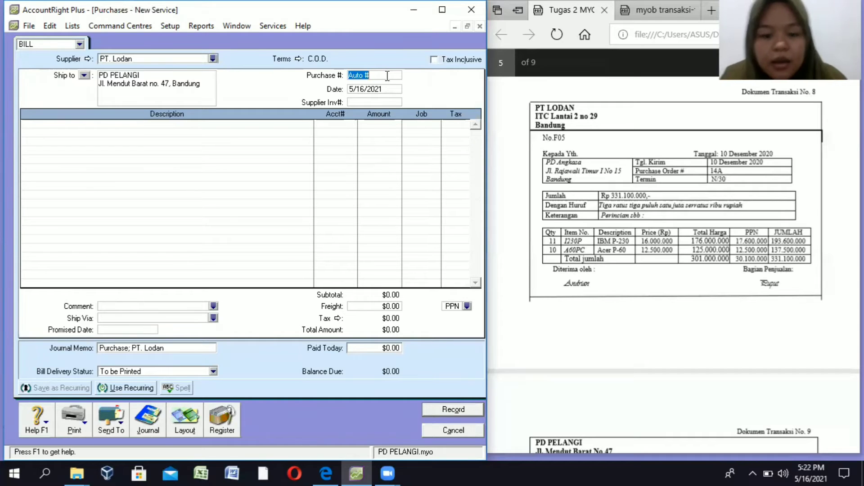
type("F05")
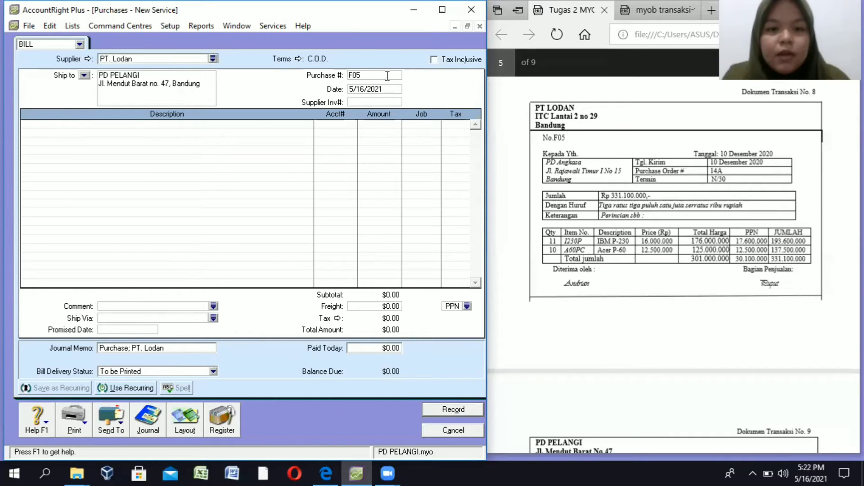
left_click(373, 88)
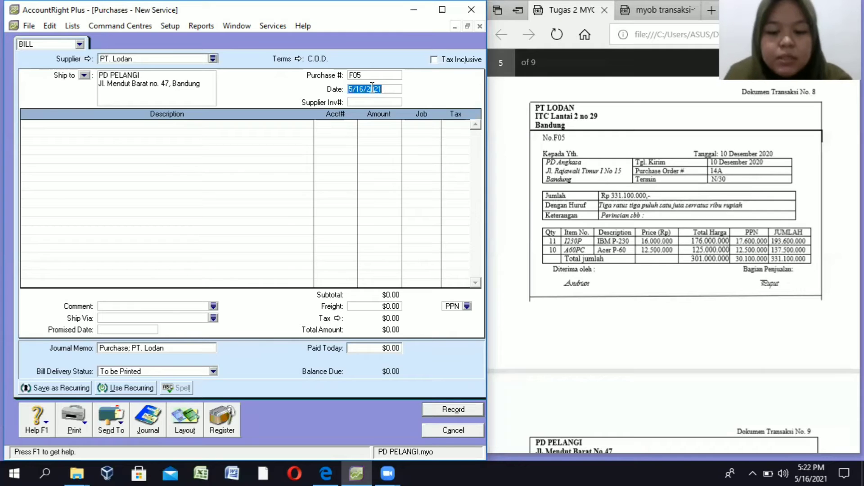
type("1")
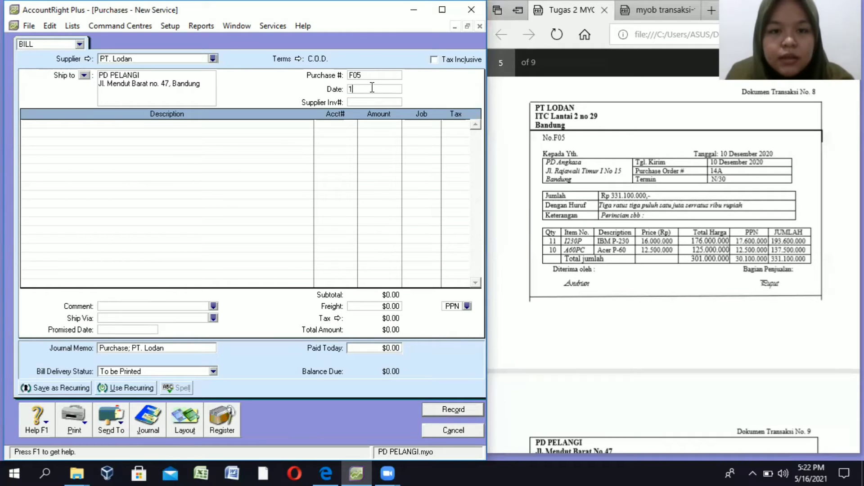
type("2/1")
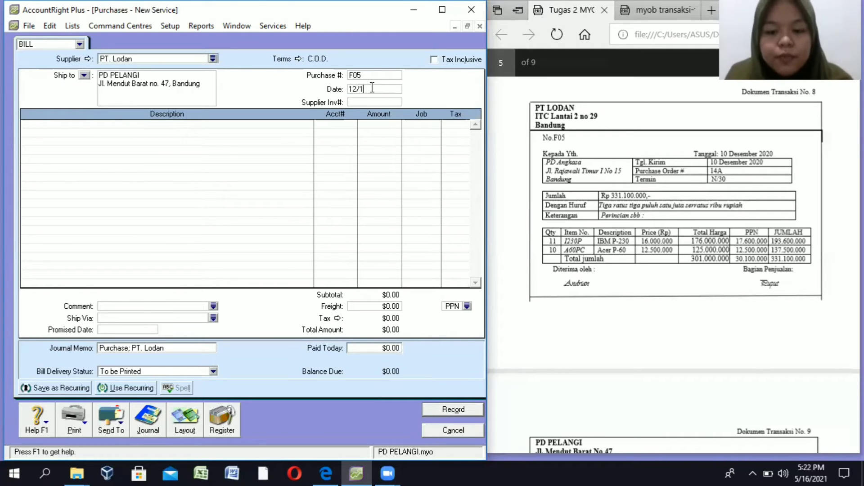
type("0/2020")
key("Tab")
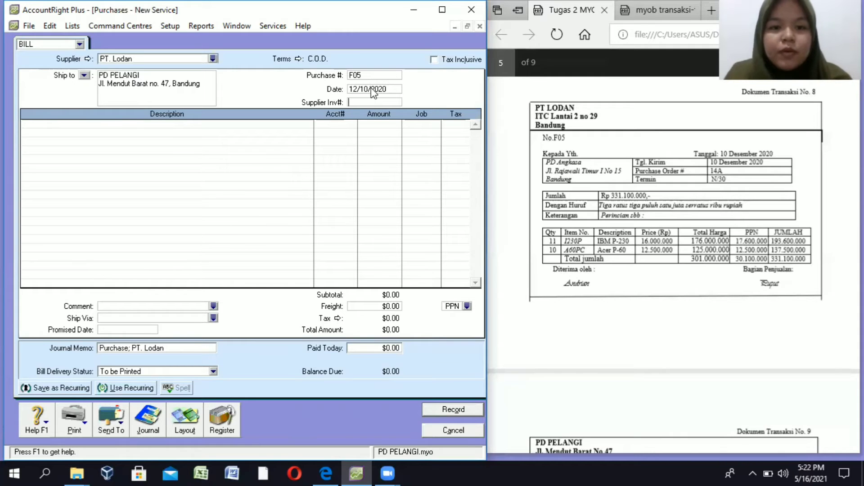
Switch the purchase bill to the Item layout and open the first line's billed quantity for entry.
left_click(185, 421)
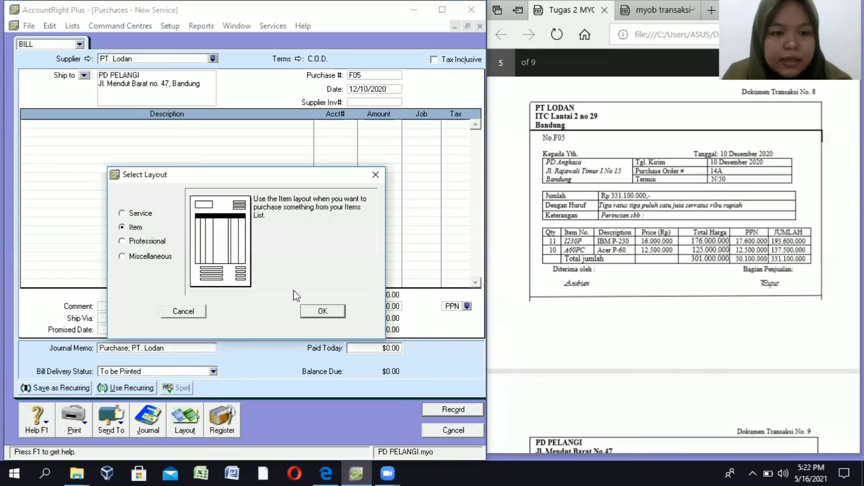
left_click(328, 311)
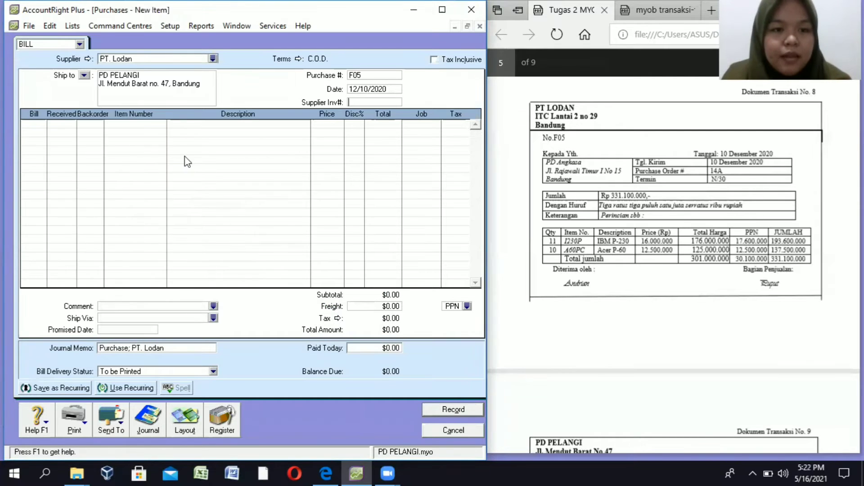
left_click(41, 126)
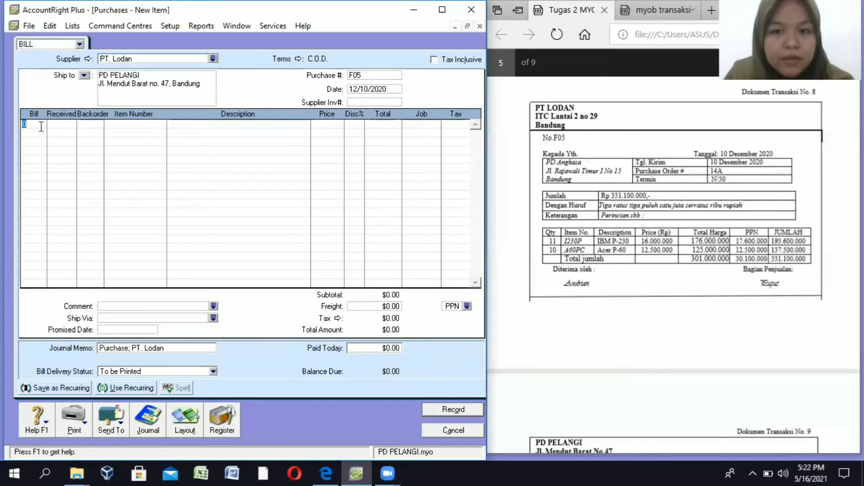
Enter the billed quantities 11 and 10 on the first two lines of the PT. Lodan purchase.
type("11")
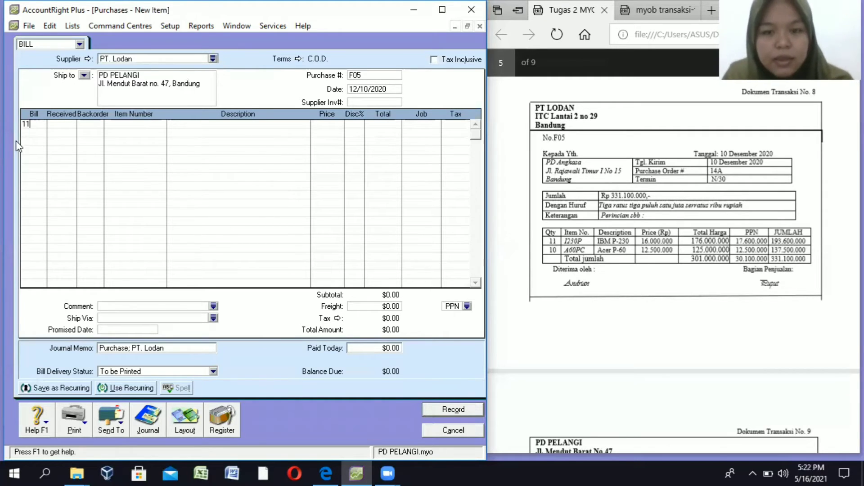
key("Down")
type("10")
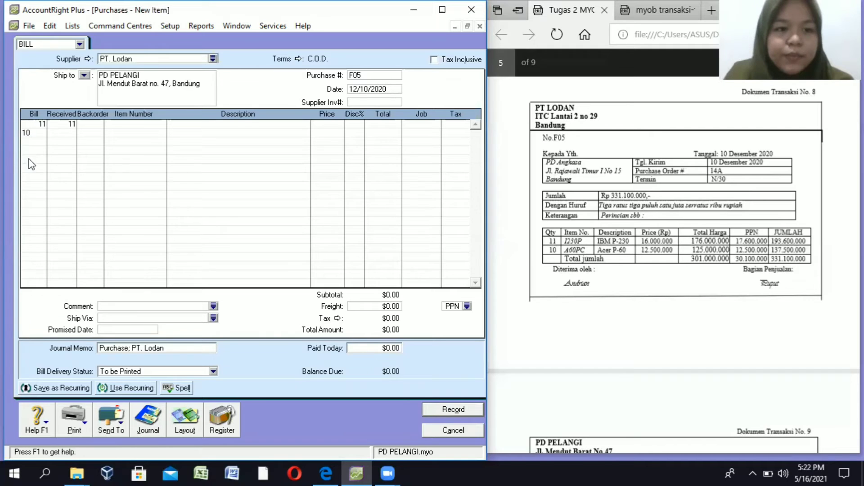
Assign item 1230P to the first purchase line and item A60PC to the second.
left_click(122, 124)
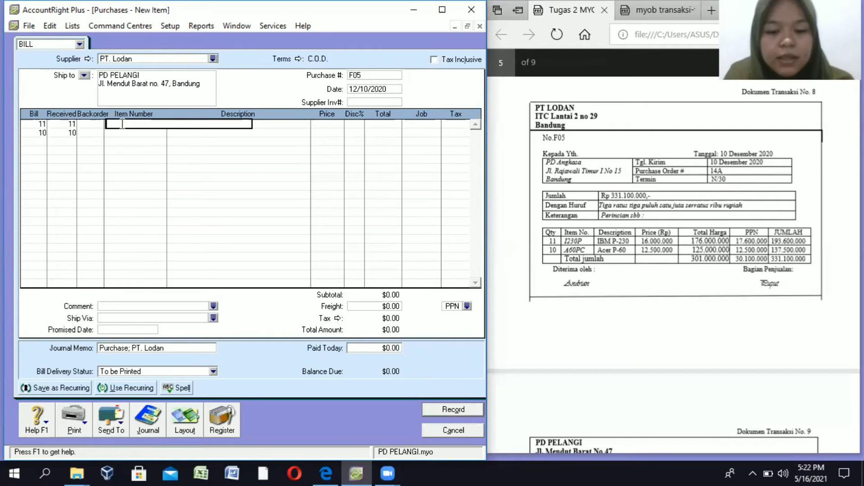
type("1230")
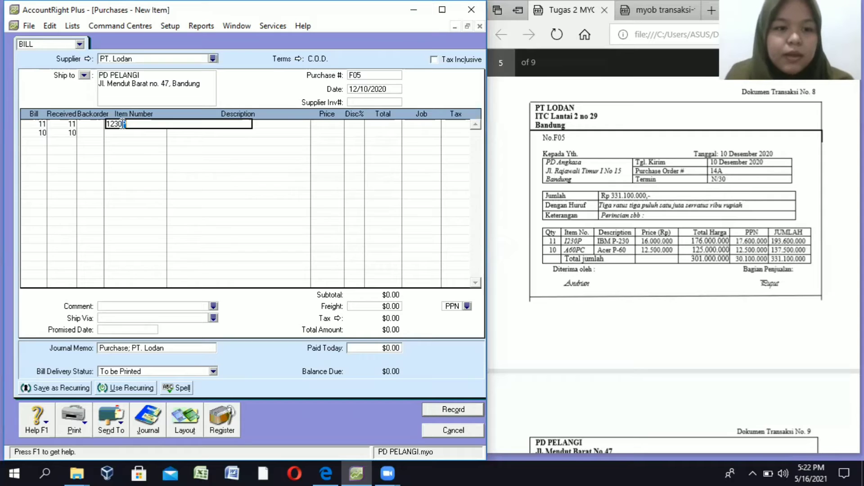
type("P")
key("Tab")
left_click(140, 133)
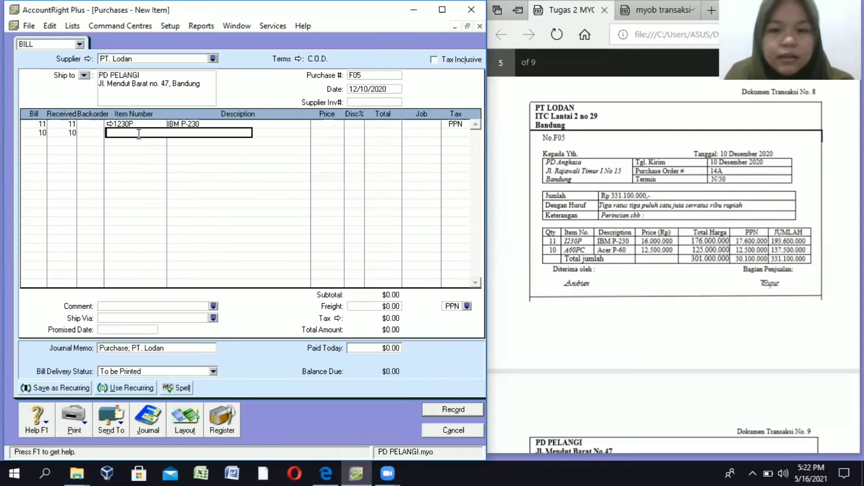
type("A60PC")
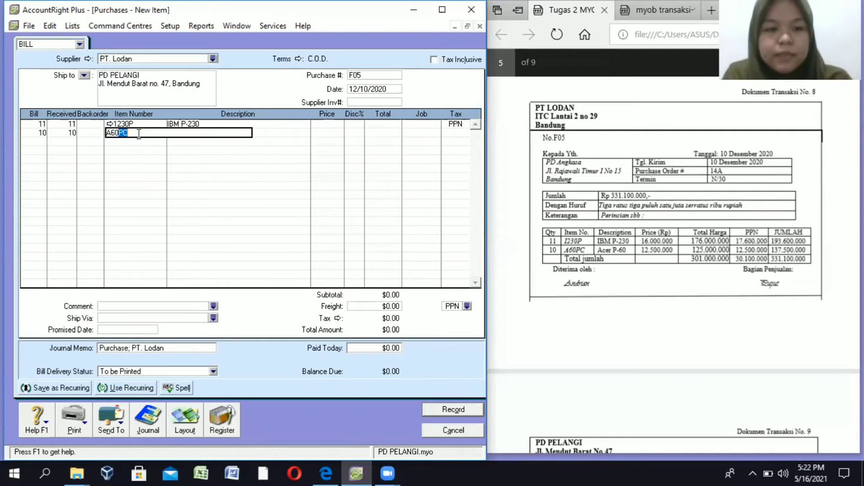
key("Tab")
Set the price of the IBM P-230 line to 16000000.
left_click(326, 125)
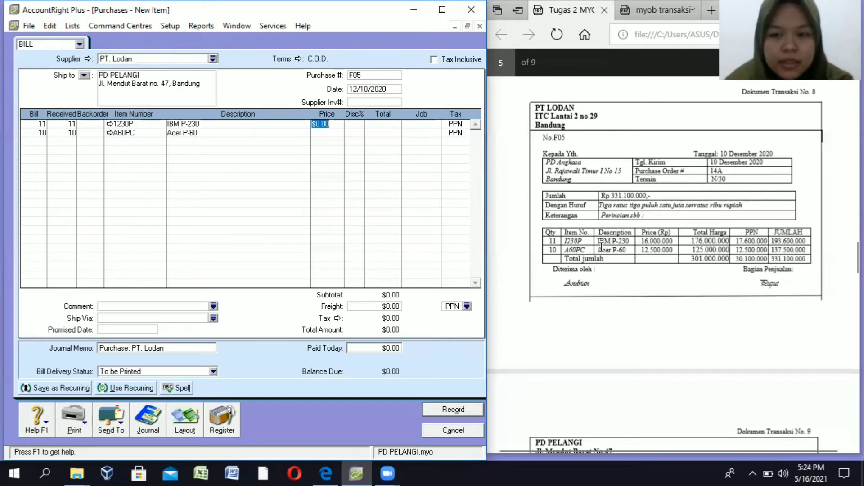
type("16")
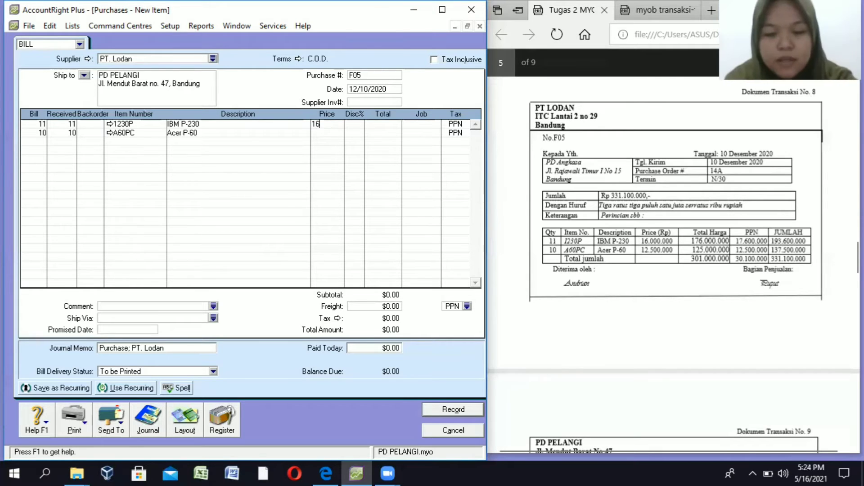
type("000000")
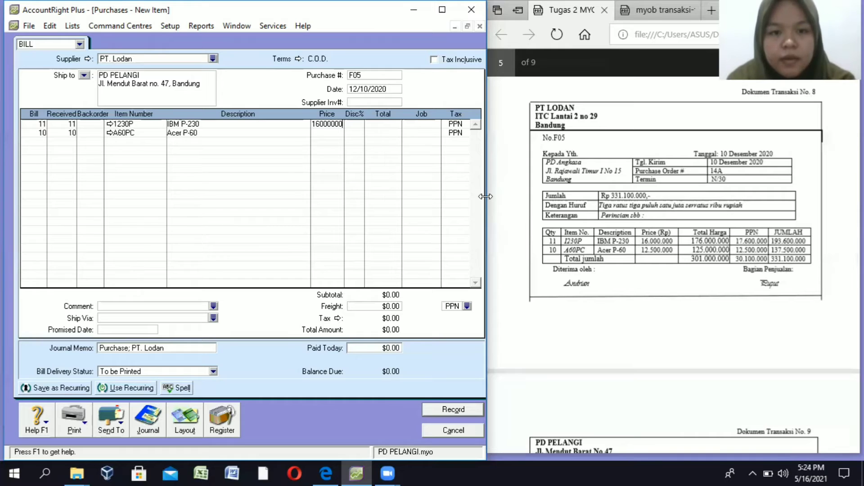
key("Tab")
Set the price of the Acer P-60 line to 12500000 and complete the line.
left_click(335, 131)
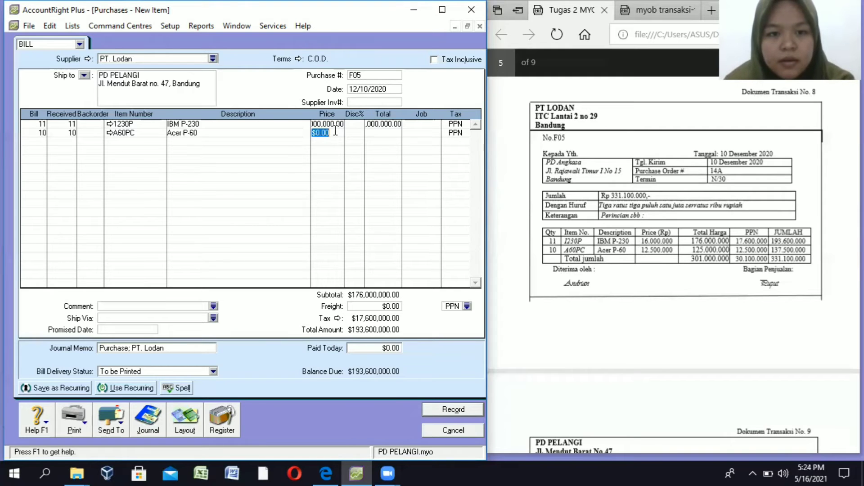
left_click(335, 132)
key("BackSpace")
key("BackSpace")
key("BackSpace")
key("BackSpace")
key("BackSpace")
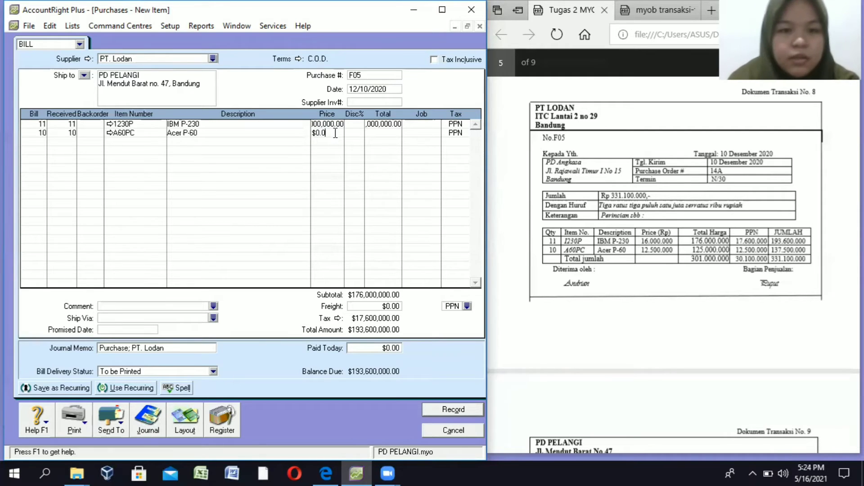
type("12500000")
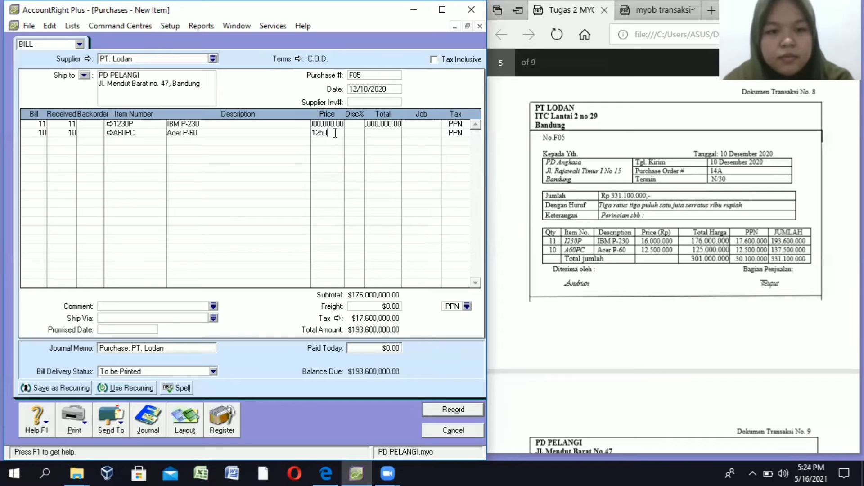
key("Tab")
key("Tab")
key("Tab")
key("Tab")
key("Tab")
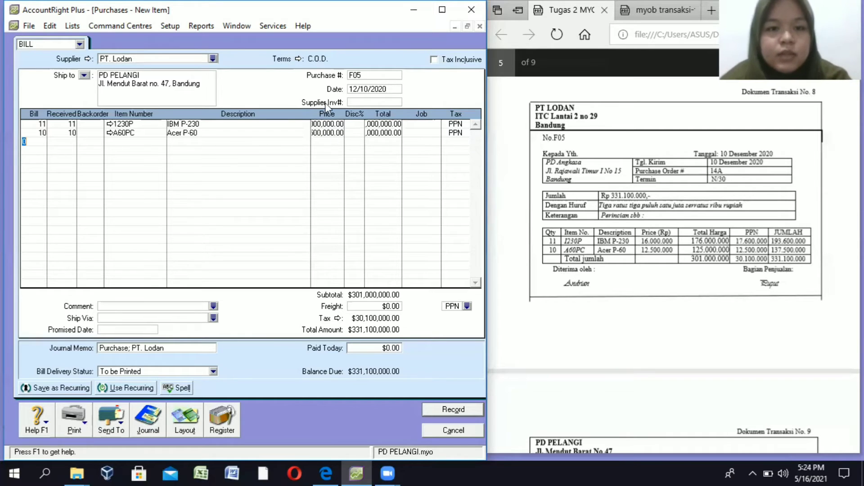
Set the purchase's credit terms to In a Given # of Days with 30 balance due days, and display the transaction recap.
left_click(298, 59)
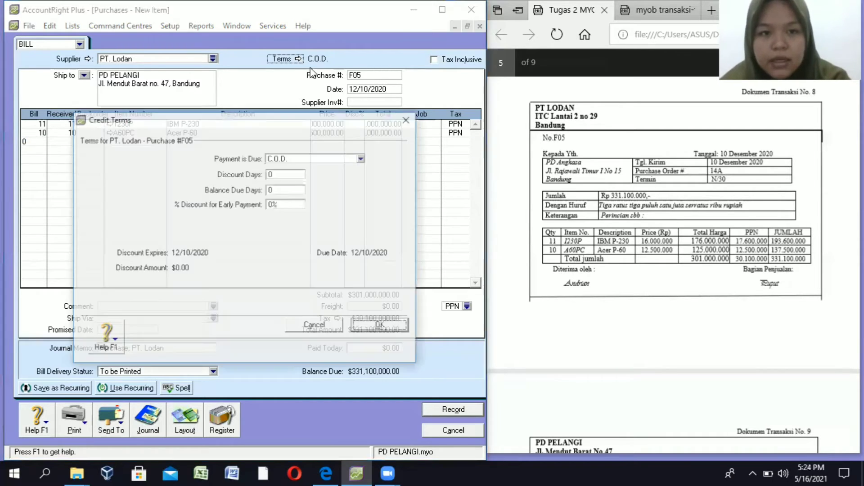
left_click(336, 159)
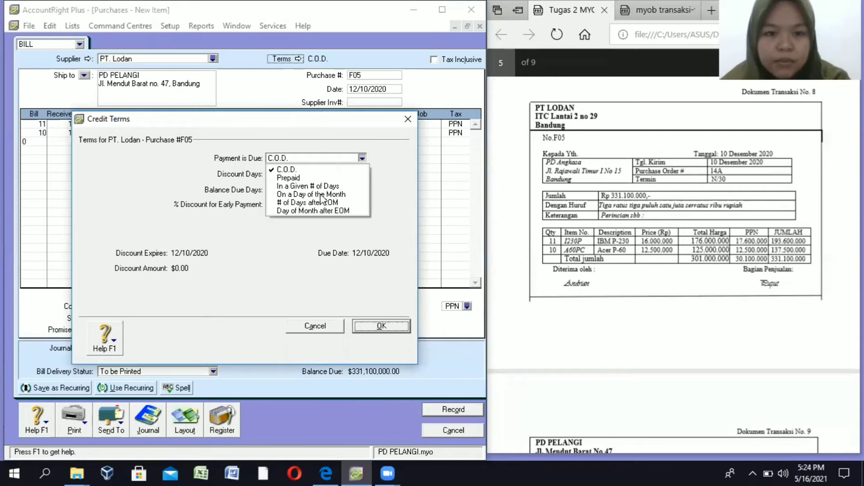
left_click(320, 190)
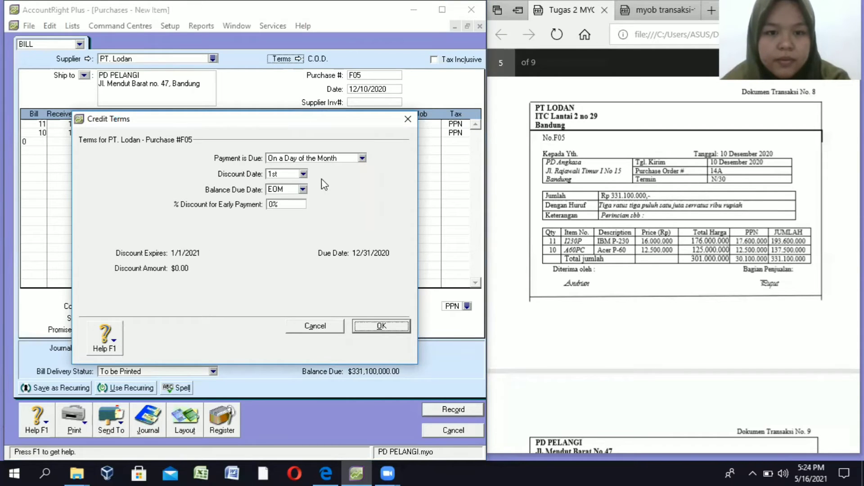
key("alt+Down")
left_click(275, 186)
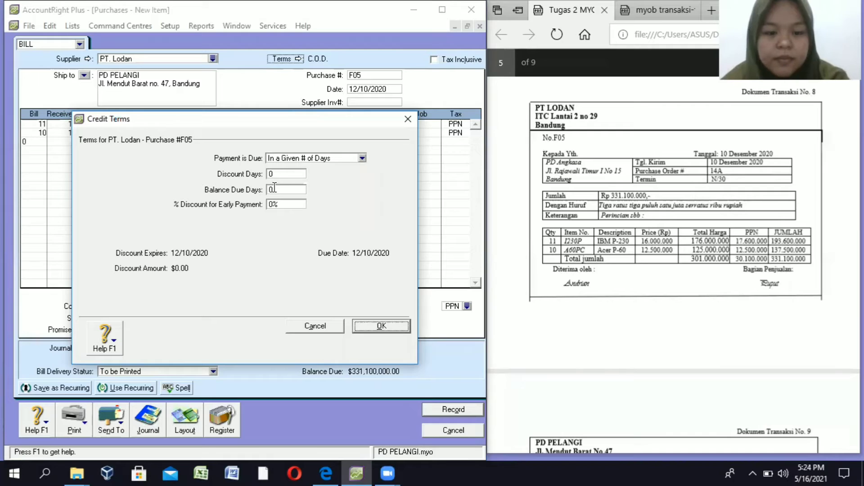
left_click(274, 189)
type("30")
key("Return")
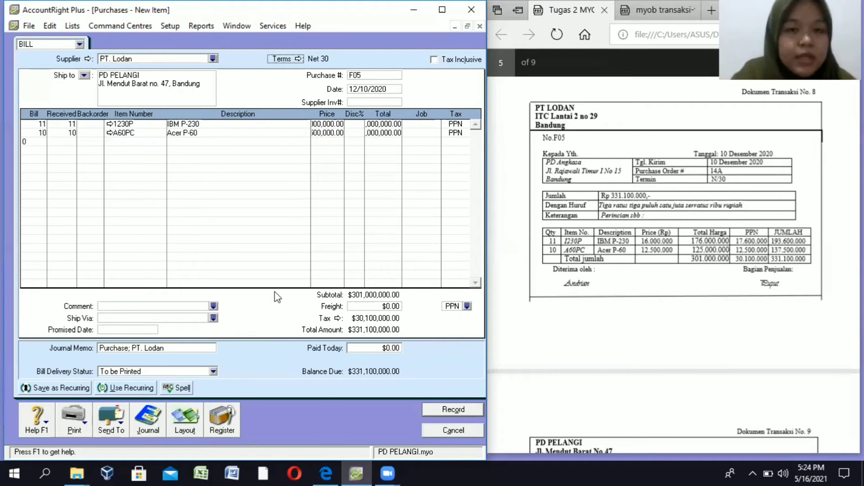
key("ctrl+r")
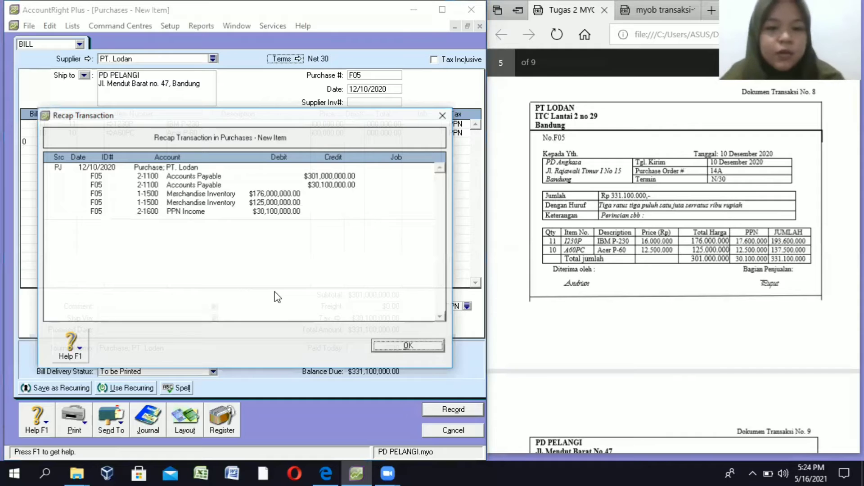
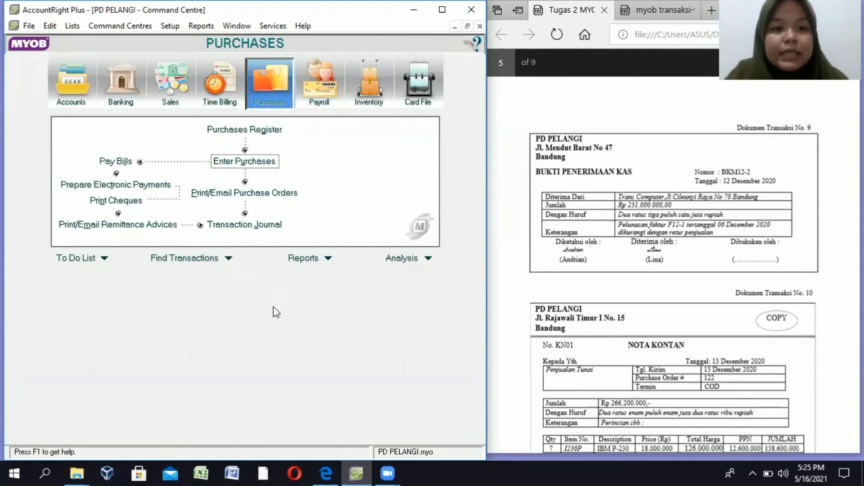
Start a Receive Payments entry in Sales for the customer Trans Computer.
left_click(165, 96)
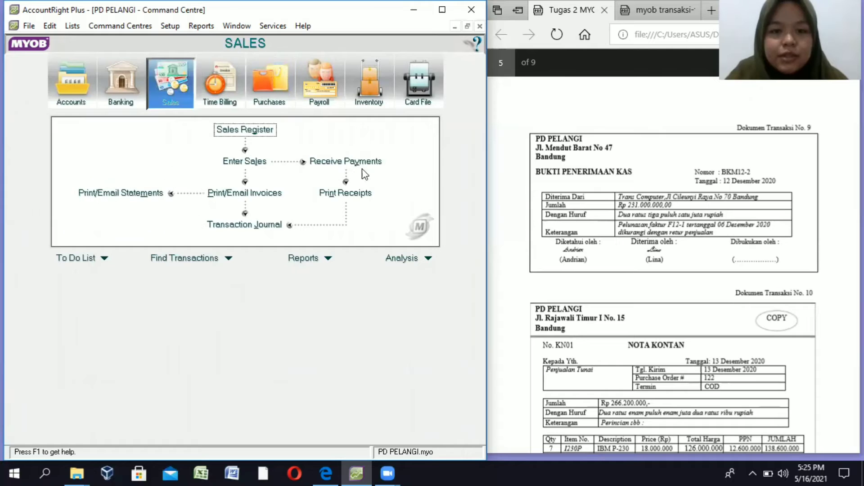
left_click(360, 163)
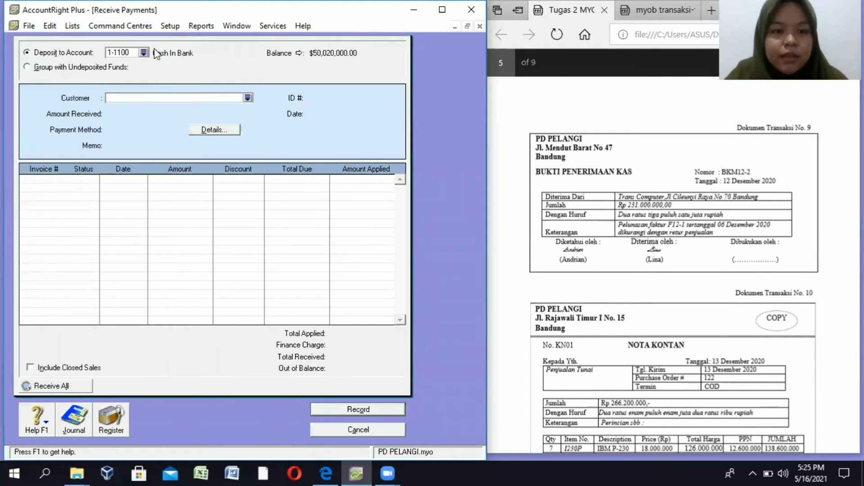
left_click(248, 99)
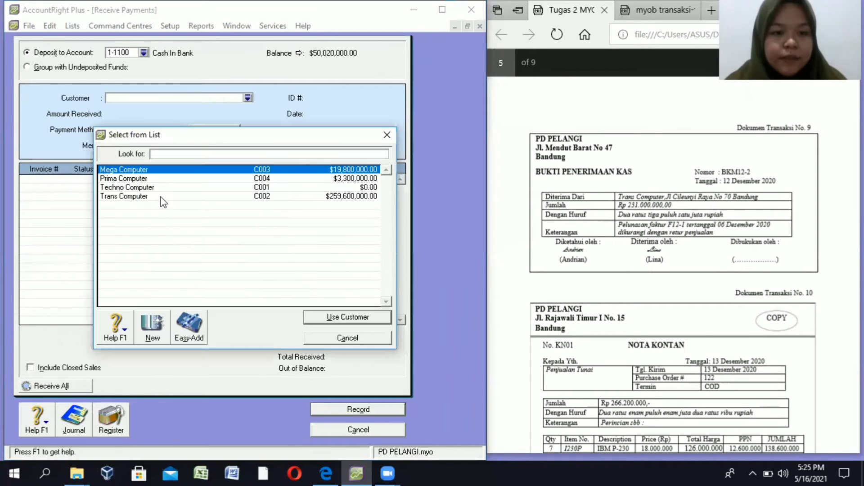
left_click(191, 196)
left_click(337, 318)
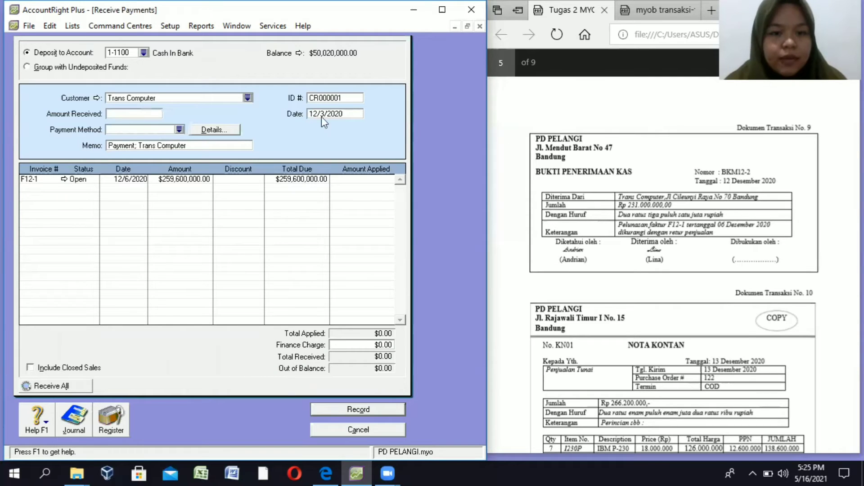
Set the payment's ID to BKM12-2 and its date to 12/12/2020.
left_click(337, 98)
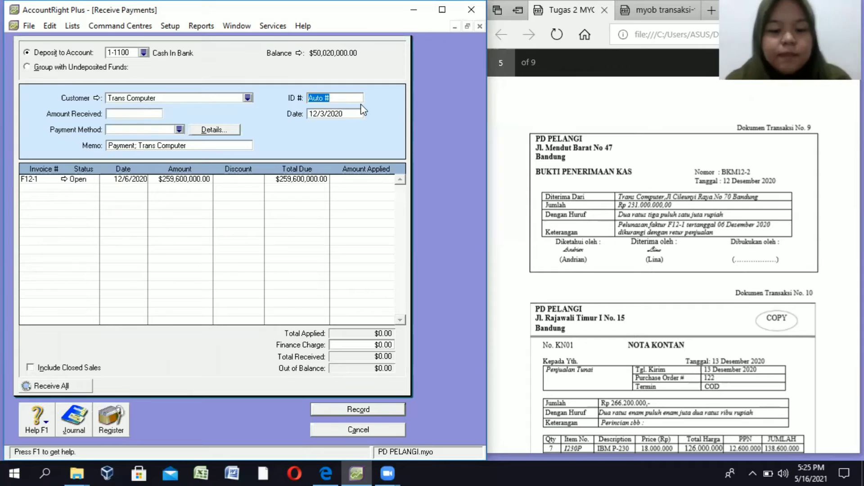
type("BKM")
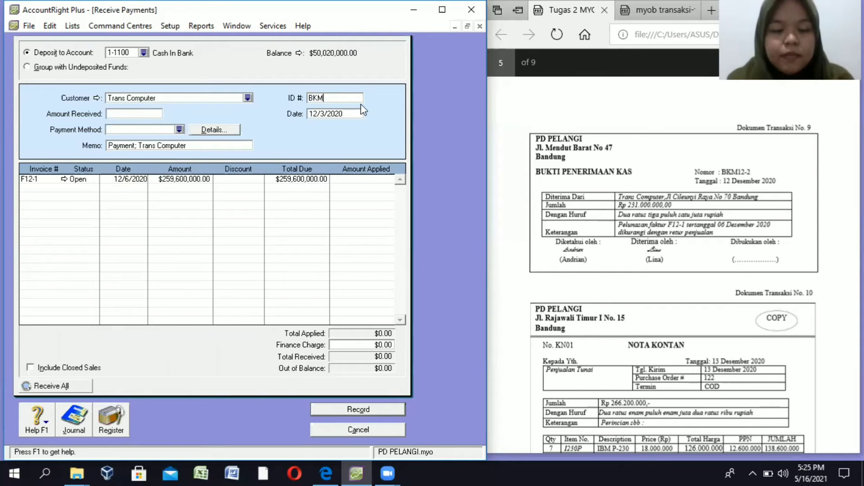
type("12-2")
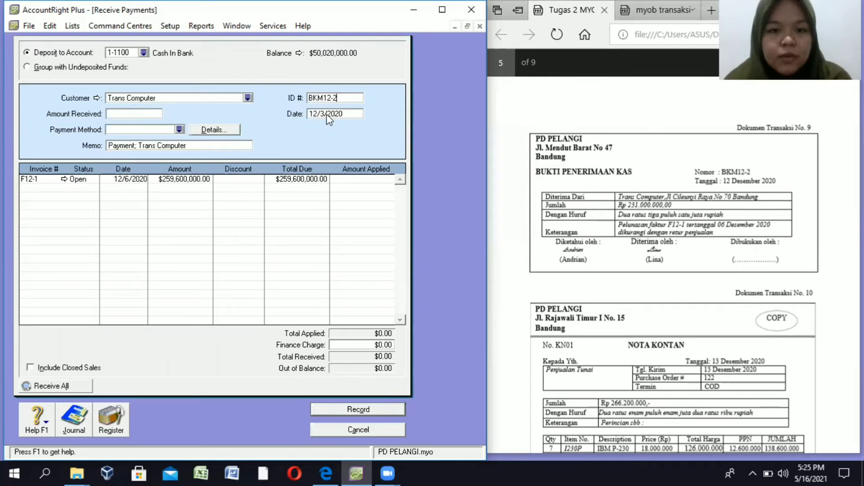
left_click(326, 114)
left_click(325, 115)
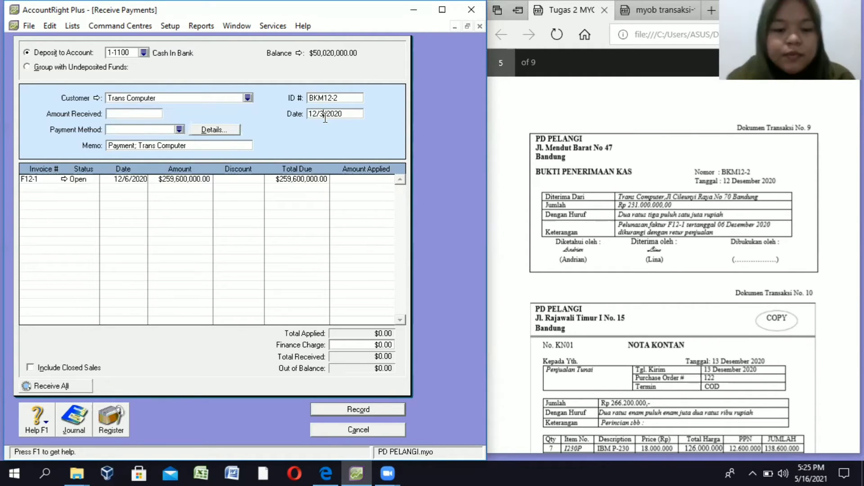
key("BackSpace")
type("12")
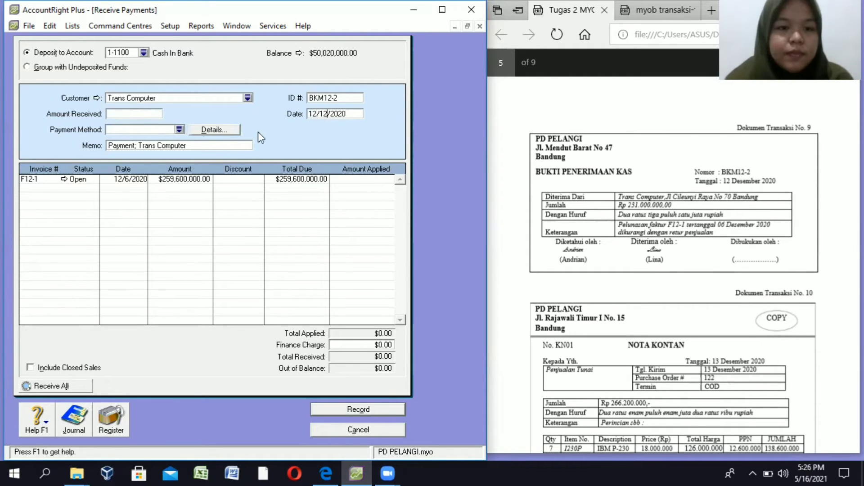
Enter 231000000 as the amount received and apply it to invoice F12-1.
left_click(119, 114)
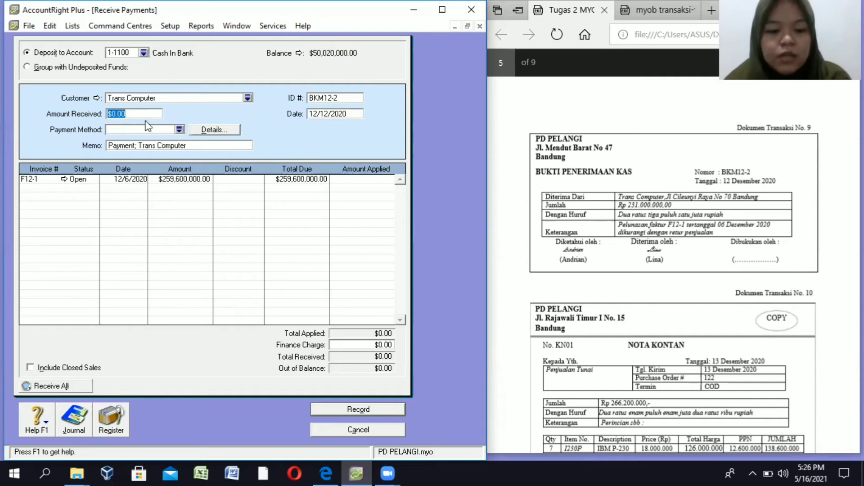
type("23")
type("1,0")
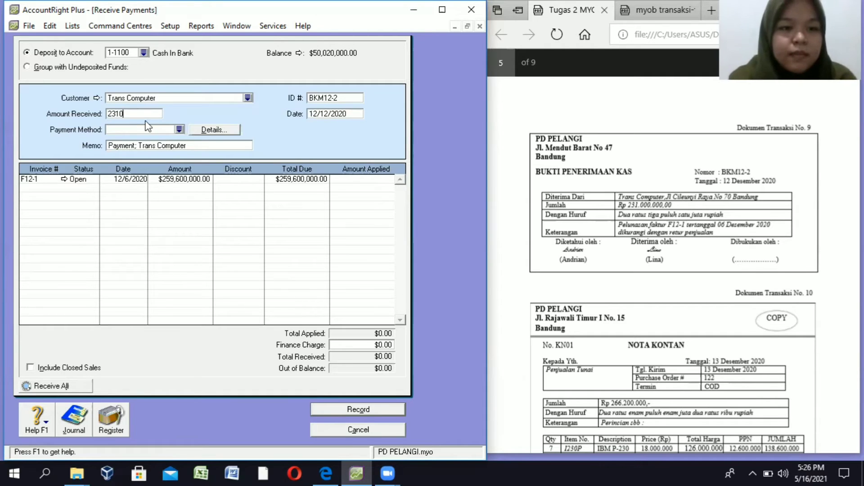
type("00,0000")
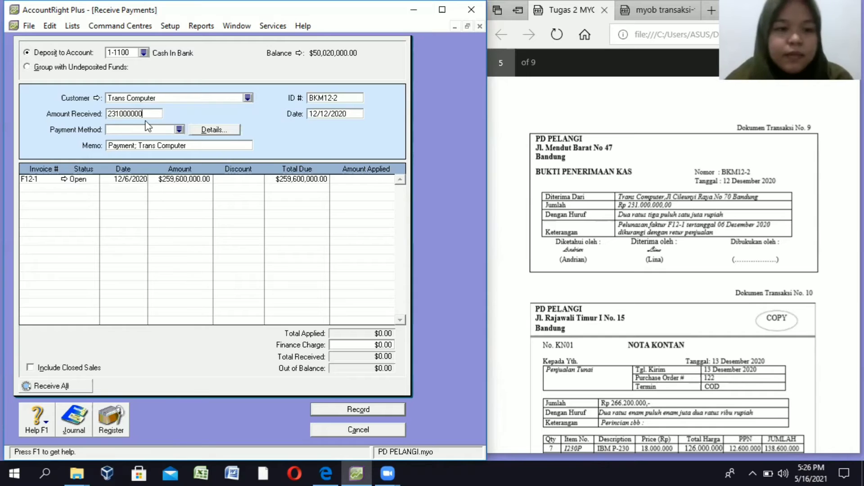
key("Tab")
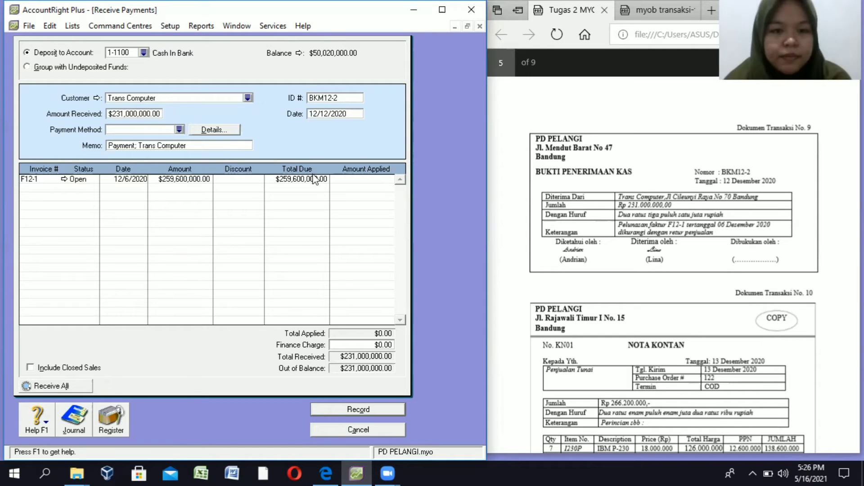
left_click(354, 180)
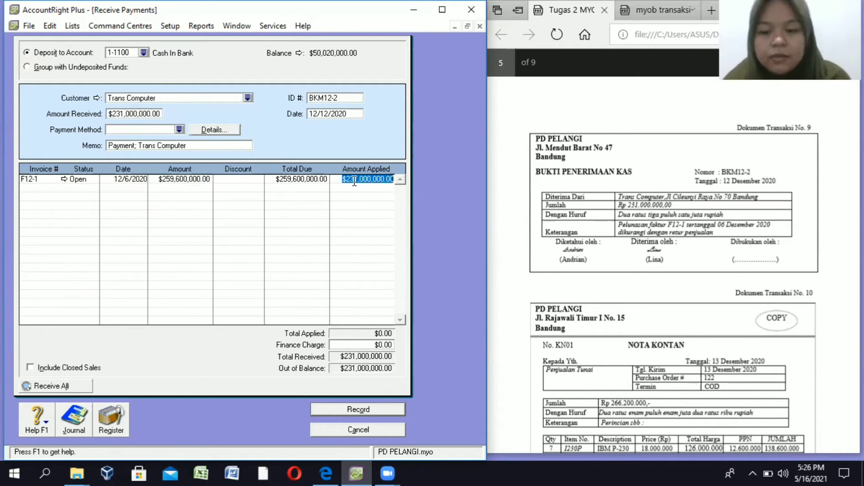
key("Tab")
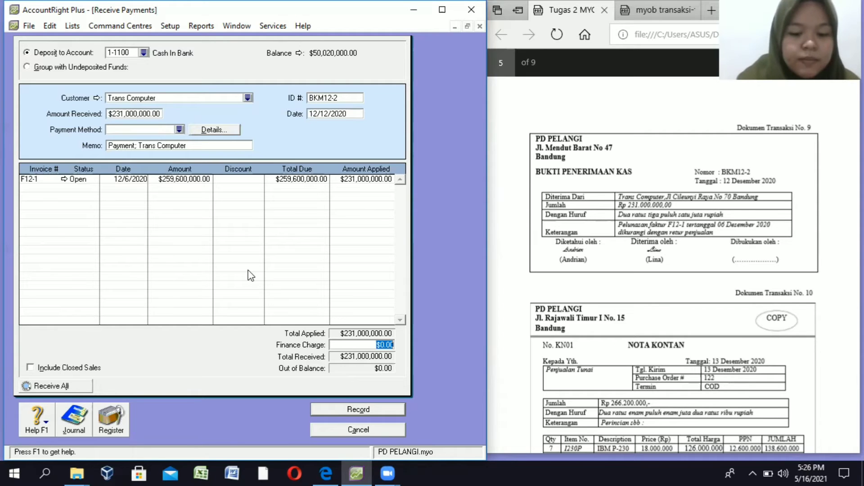
Display the recap of the Trans Computer payment, close it, and record the payment.
key("ctrl+r")
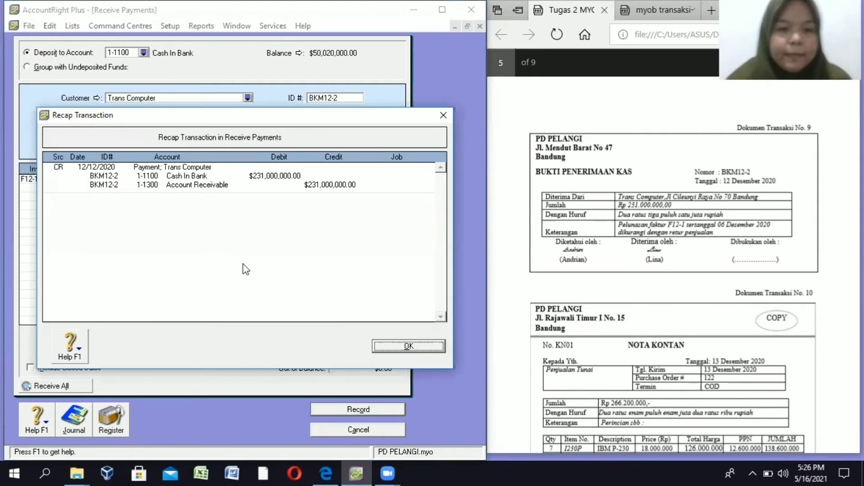
left_click(396, 351)
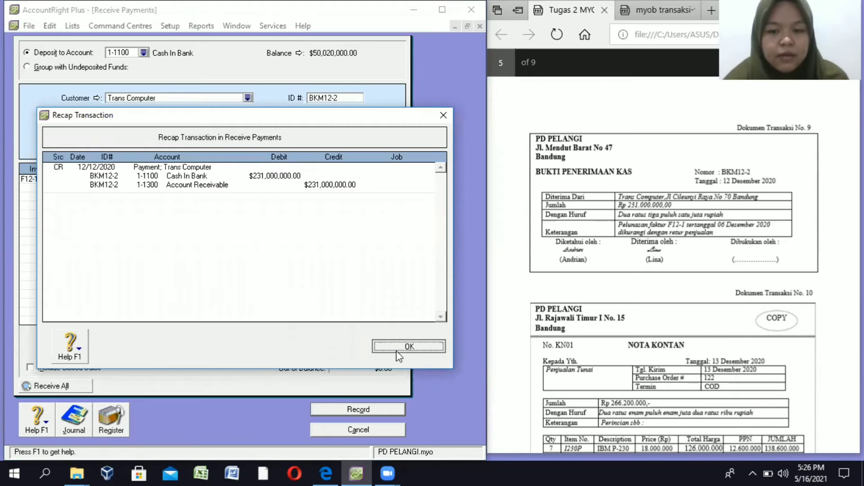
left_click(372, 407)
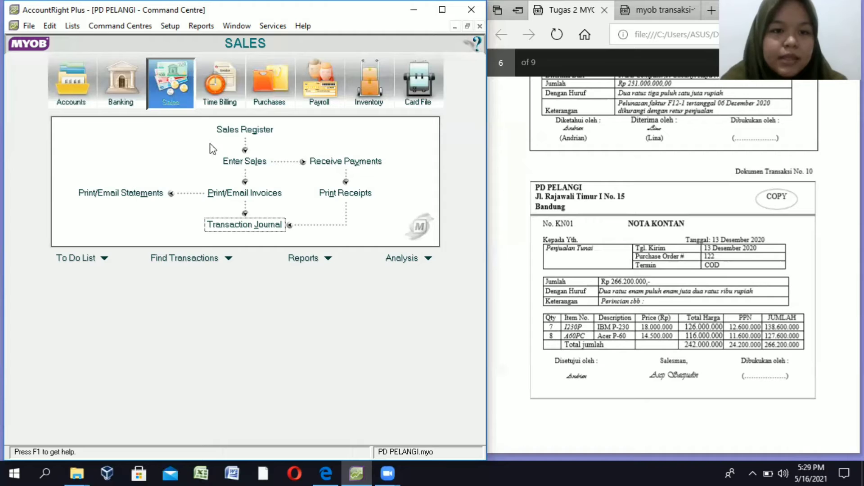
Start a new sales invoice and create a customer card named PENJUALAN TUNAI with the next sequential card ID.
left_click(237, 162)
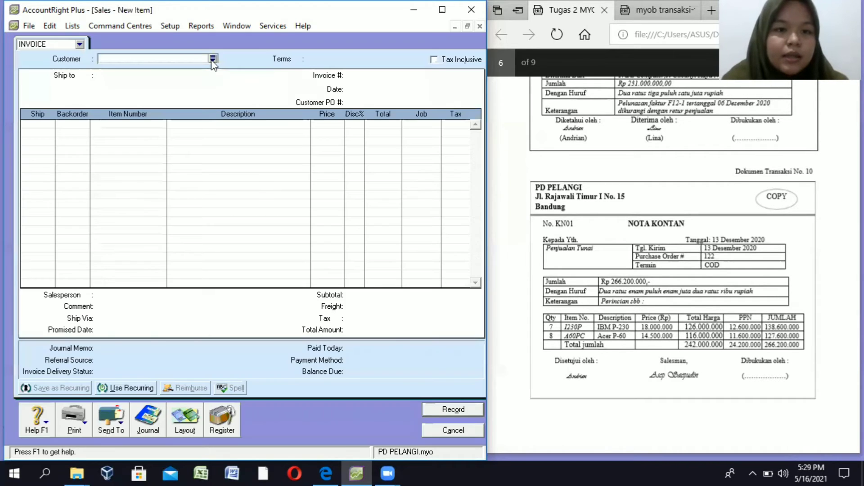
left_click(213, 58)
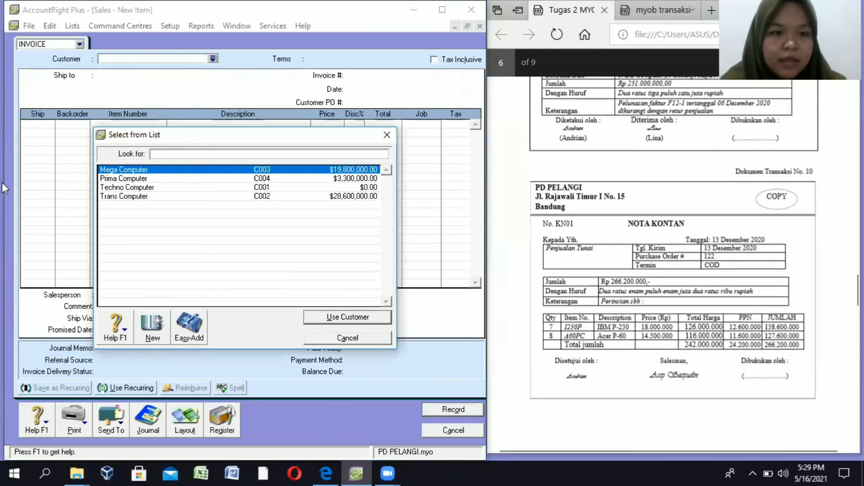
left_click(152, 326)
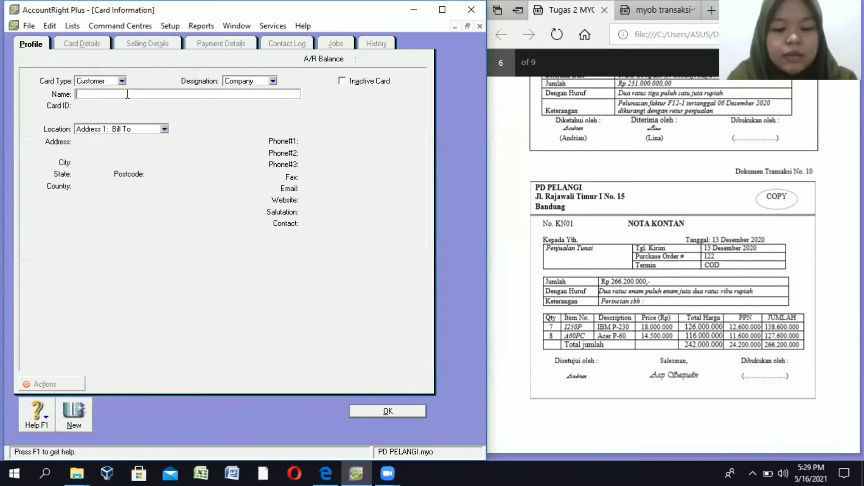
type("PENJUALA")
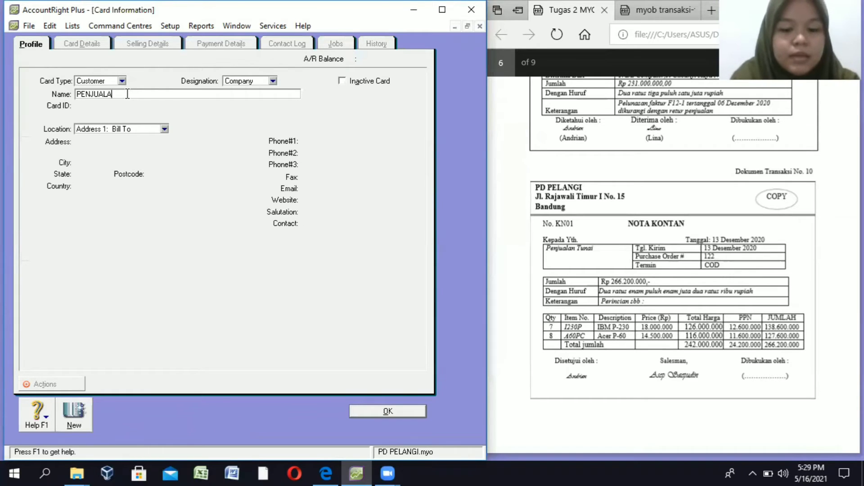
type("N TUNAI")
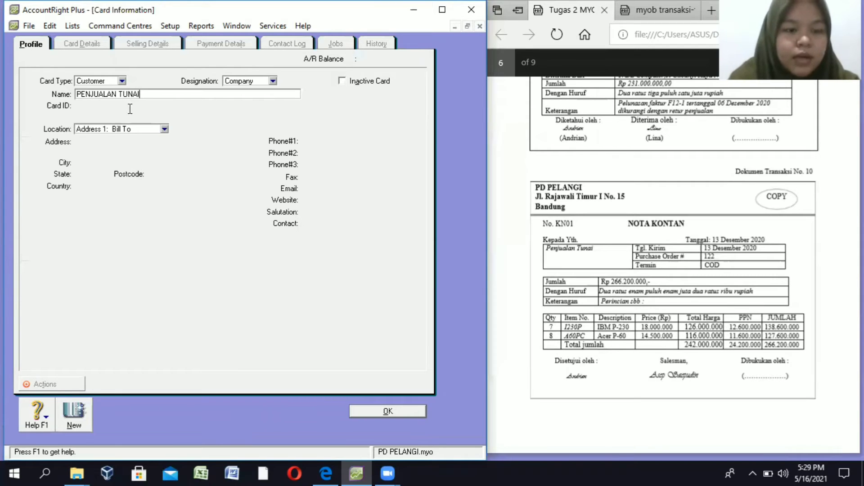
key("Tab")
type("C")
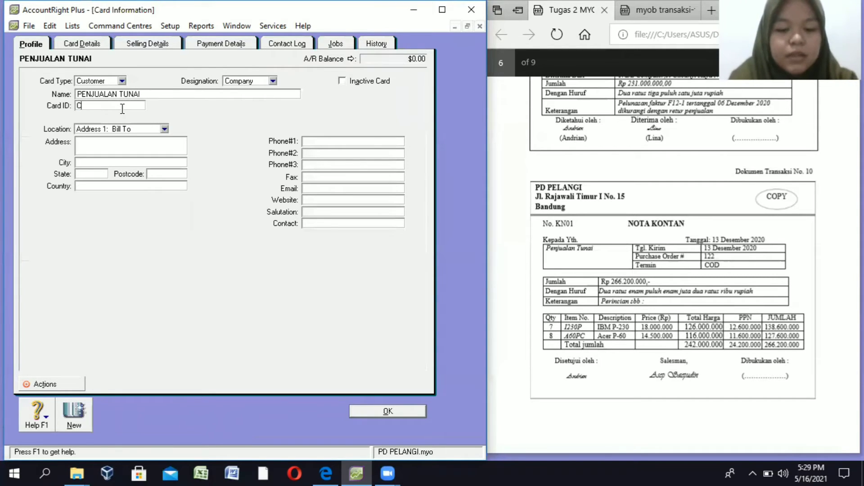
type("005")
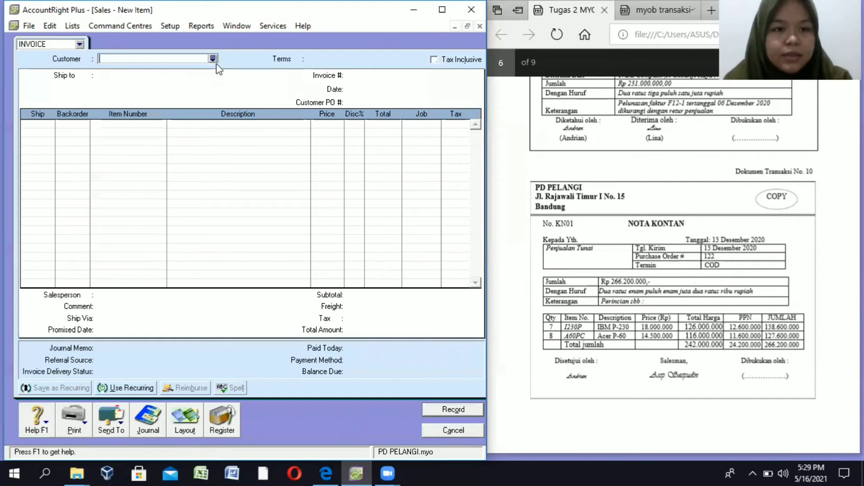
Choose PENJUALAN TUNAI as the customer of the new sales invoice.
left_click(213, 58)
left_click(199, 179)
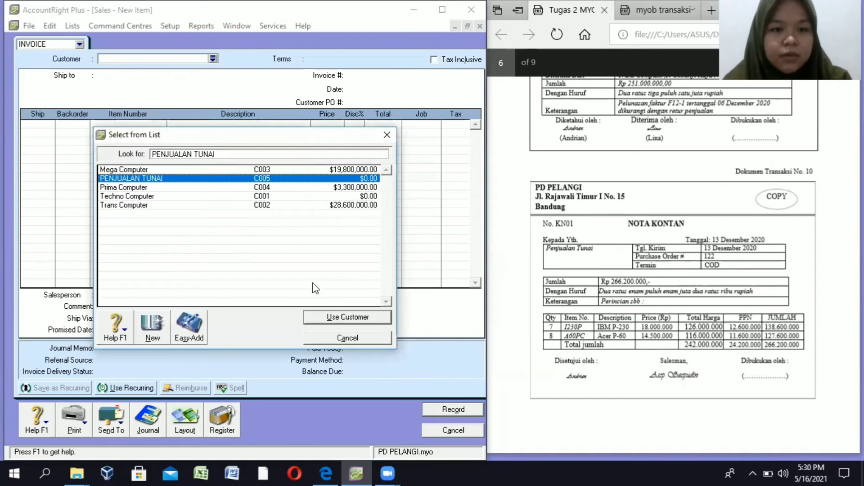
left_click(343, 319)
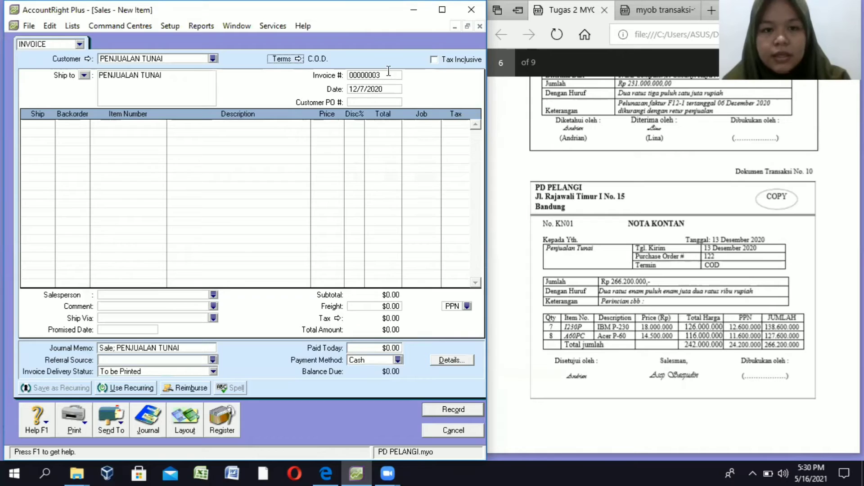
Set the invoice number to KN01 and the invoice date to 12/13/2020.
left_click(388, 73)
key("BackSpace")
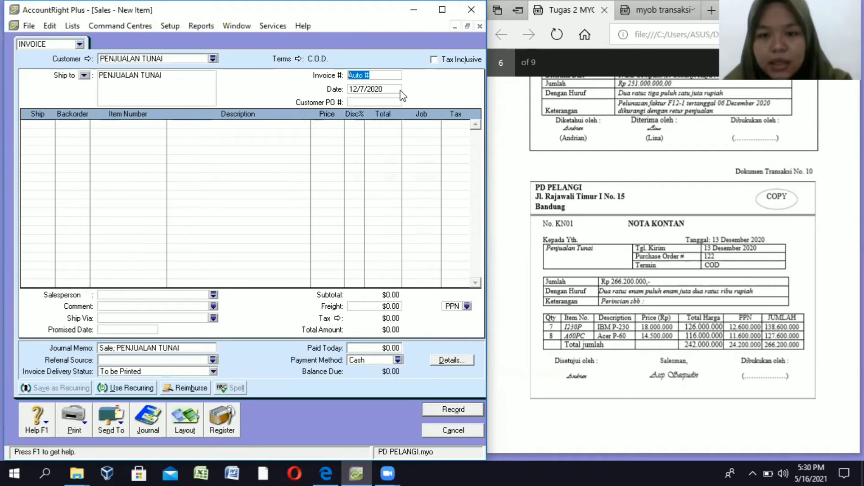
type("K")
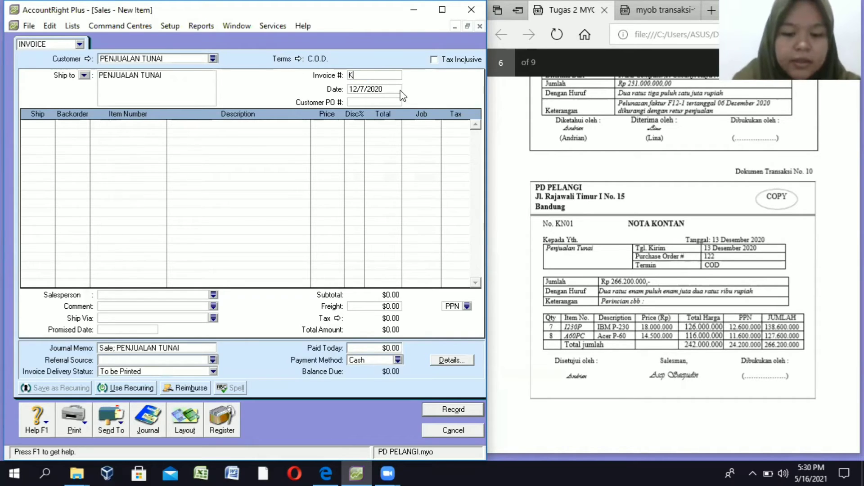
type("N0")
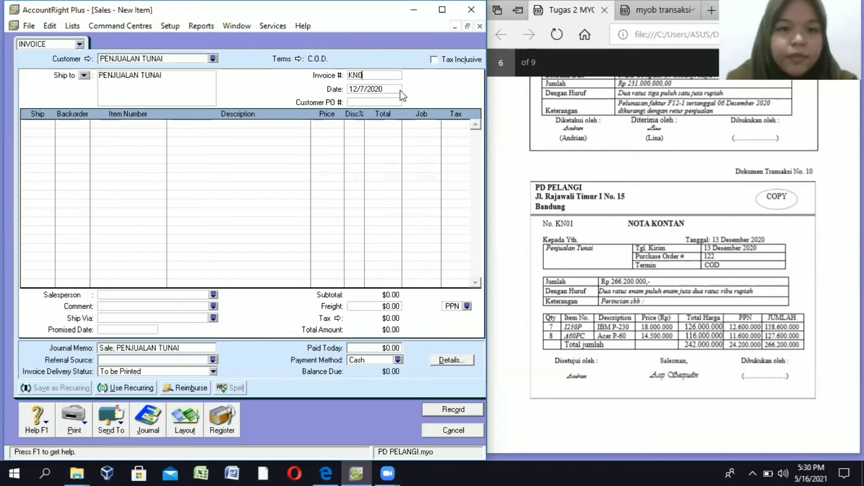
type("1")
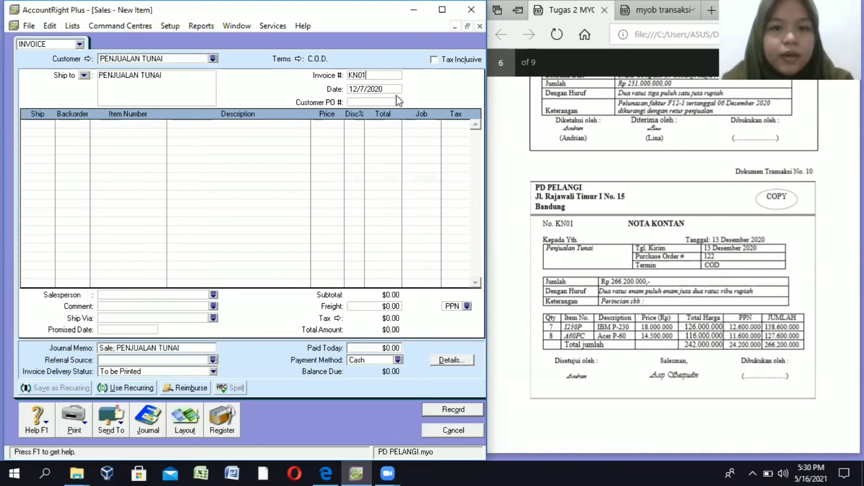
left_click(364, 88)
left_click(371, 88)
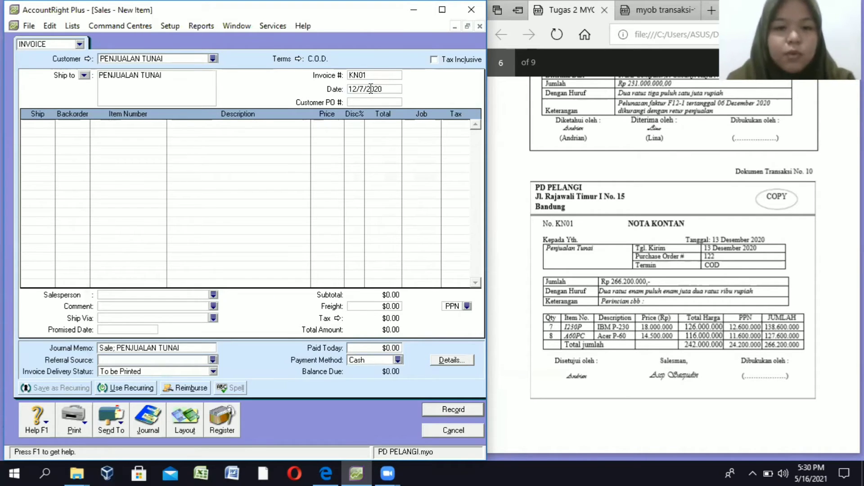
key("BackSpace")
type("13")
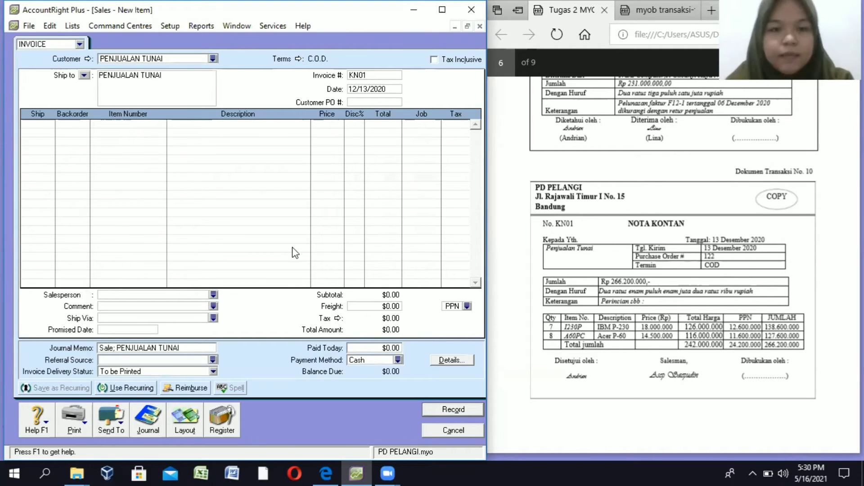
key("Tab")
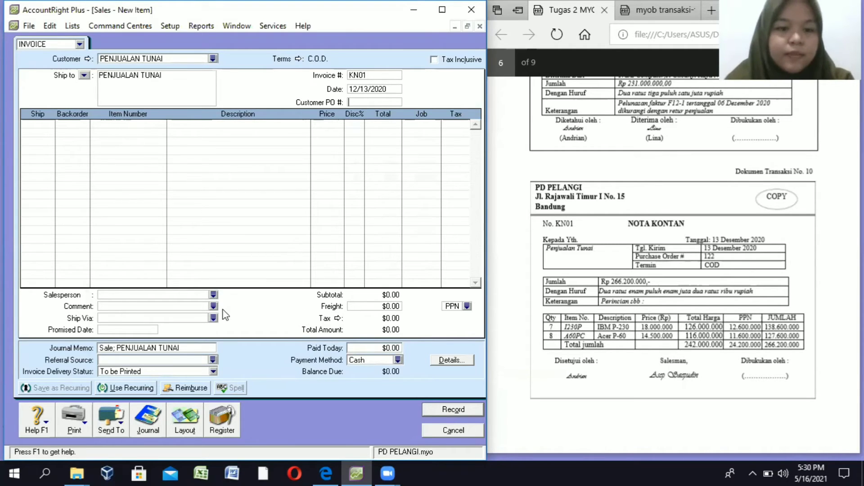
Enter ship quantities of 7 on the first invoice line and 8 on the second.
left_click(38, 124)
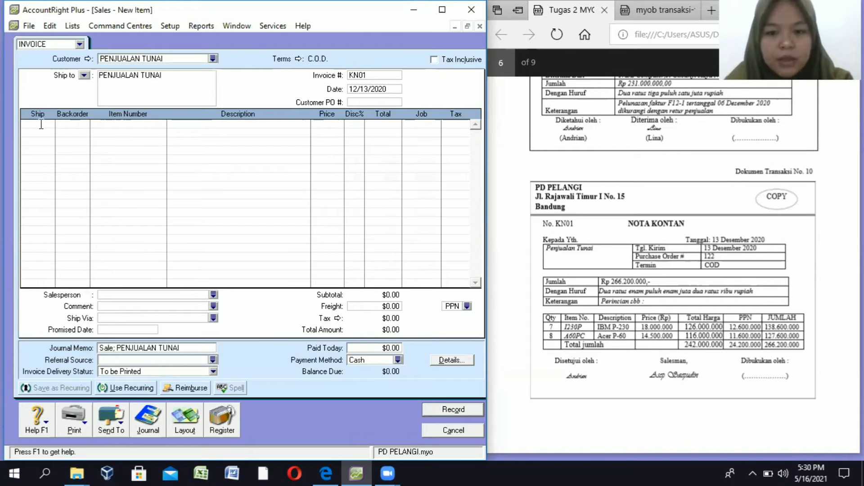
left_click(44, 124)
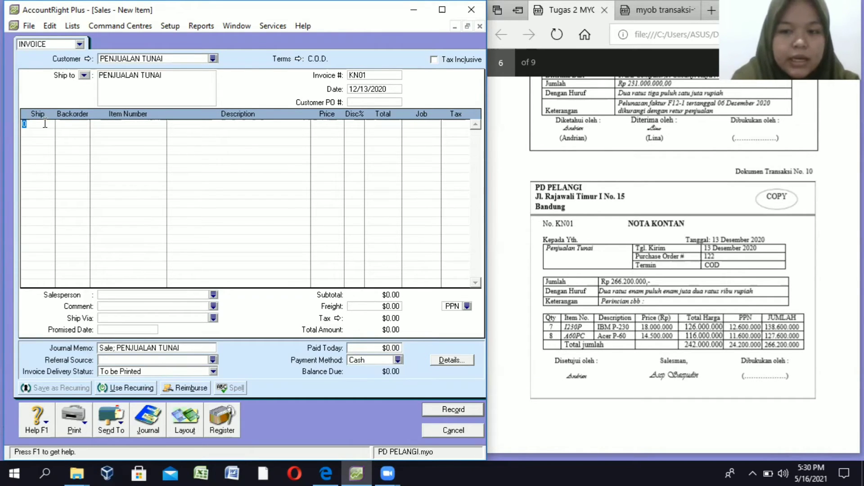
type("7")
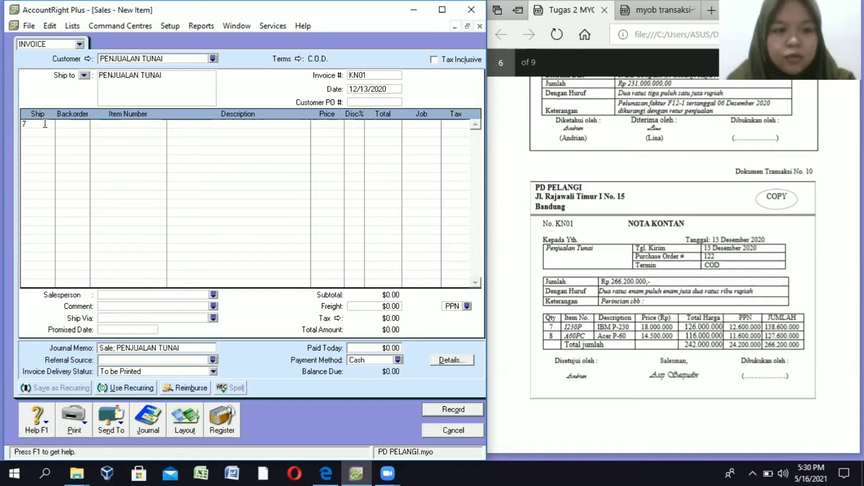
left_click(46, 129)
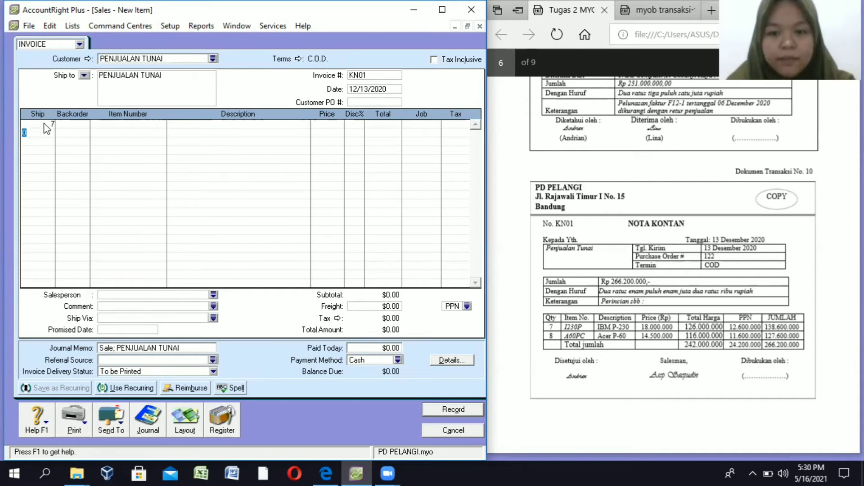
type("8")
key("Down")
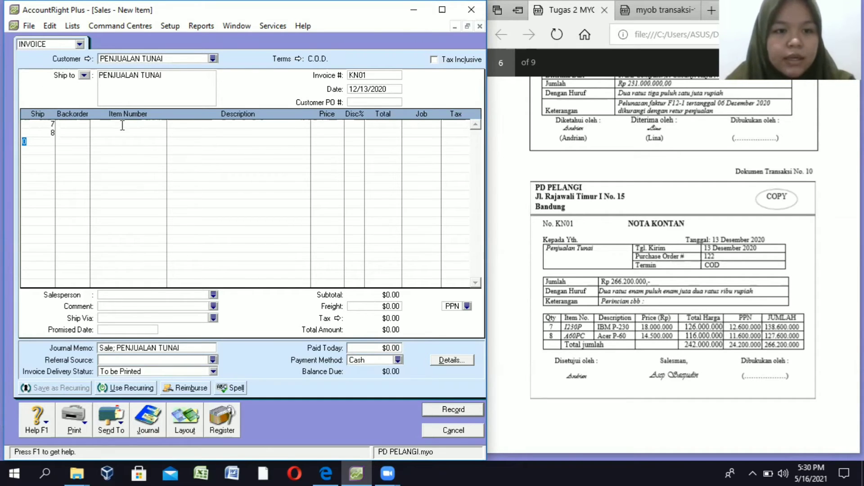
Assign item 1230P (IBM P-230) to the first invoice line and item A60PC (Acer P-60) to the second.
left_click(130, 125)
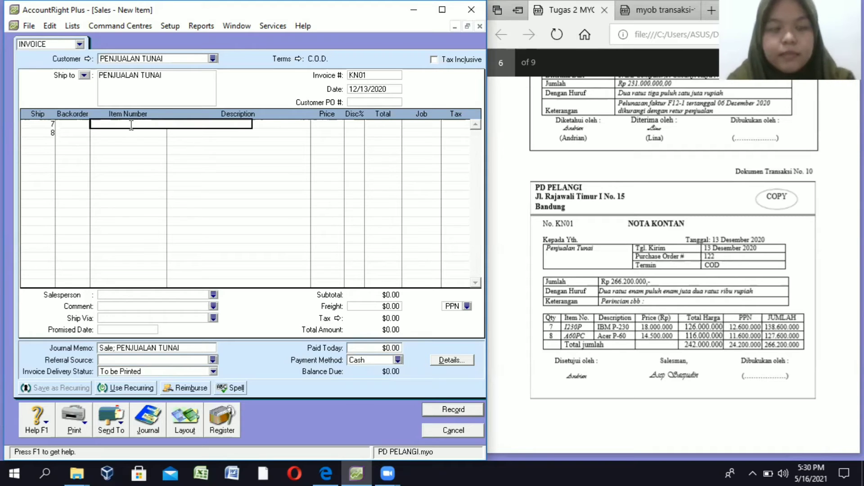
type("12")
key("Return")
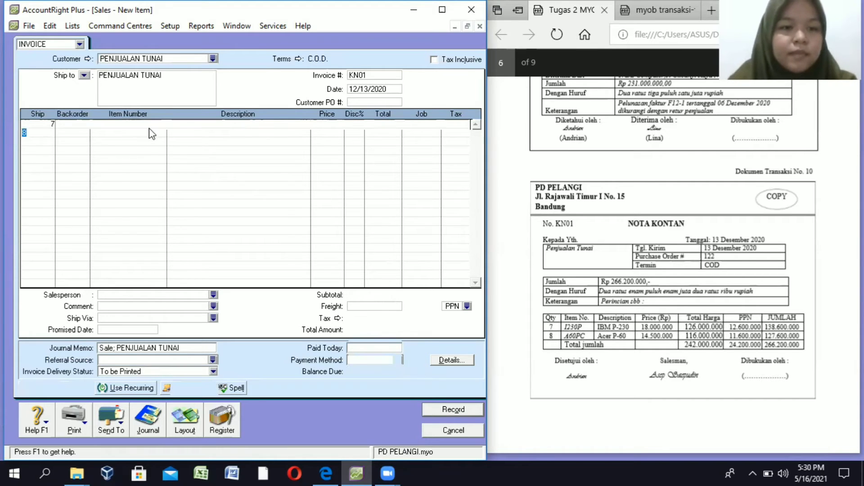
left_click(150, 130)
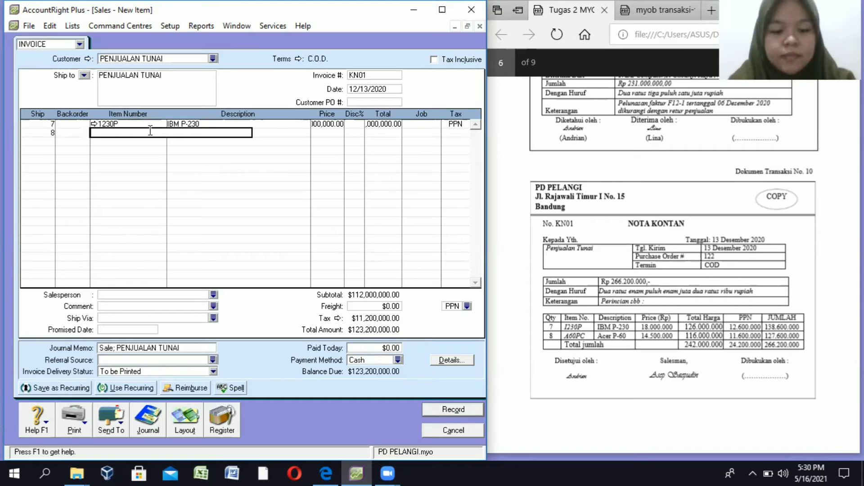
type("A60PC")
key("Return")
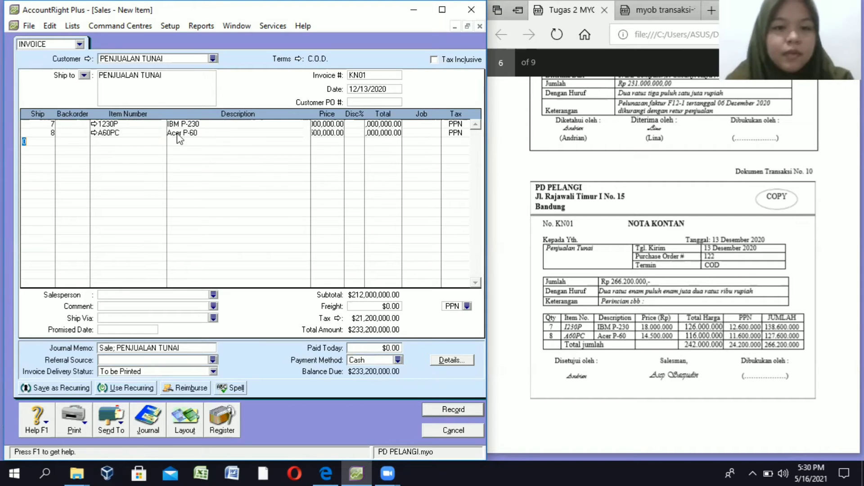
Set the unit prices to 18000000 for IBM P-230 and 14500000 for Acer P-60, and display the transaction recap.
left_click(330, 123)
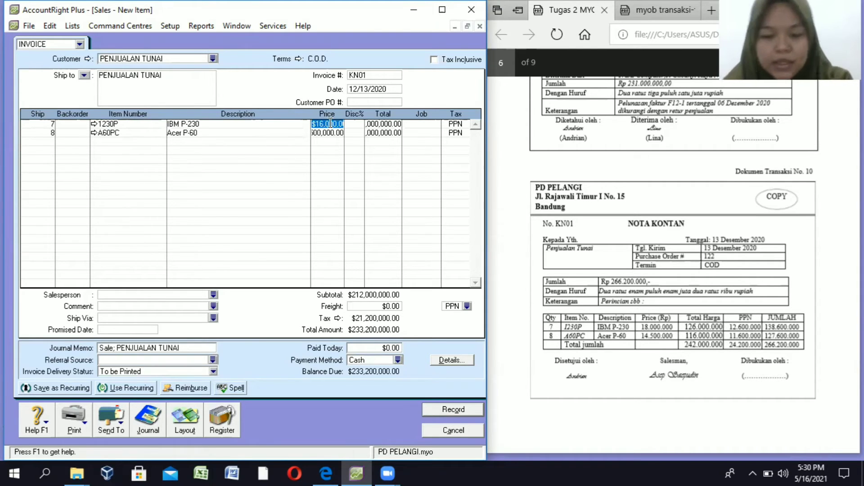
type("18000")
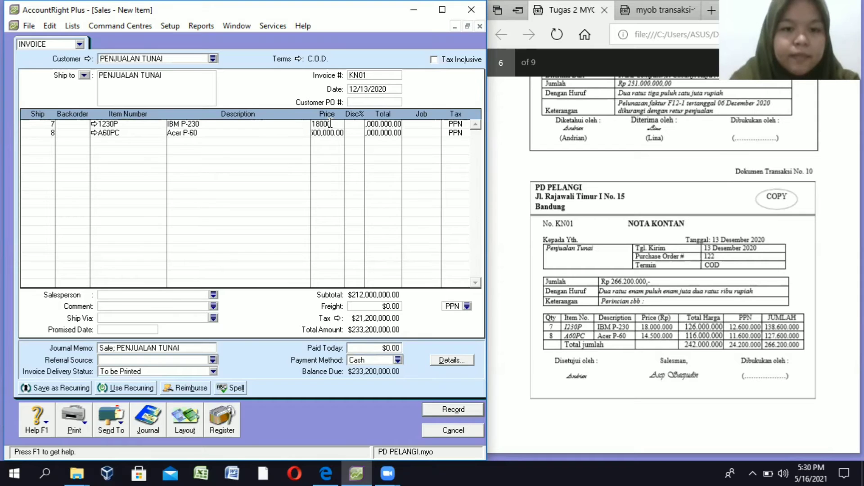
type("000")
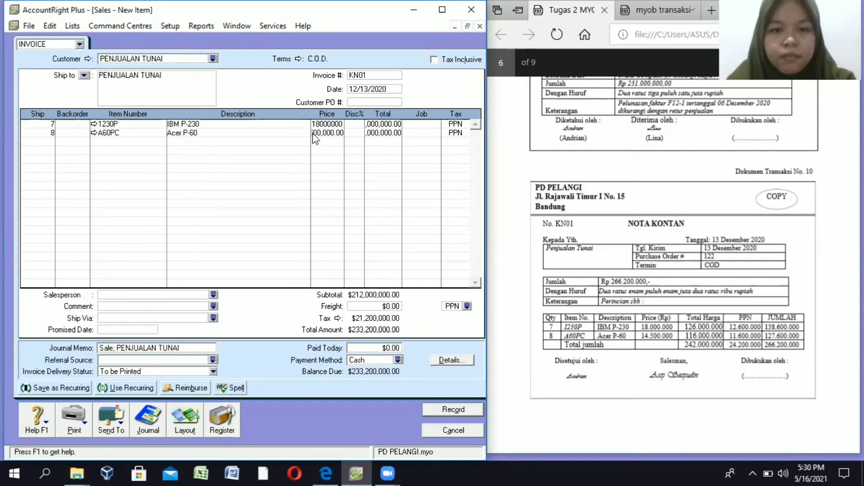
left_click(314, 134)
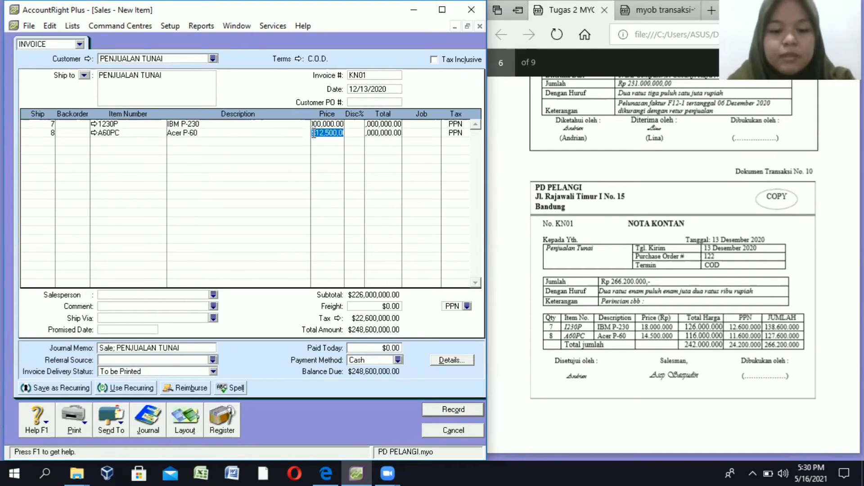
type("14500000")
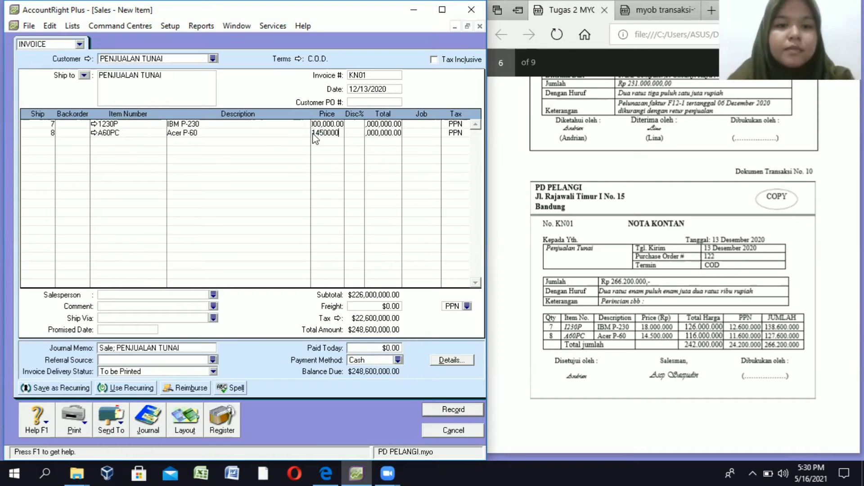
key("Tab")
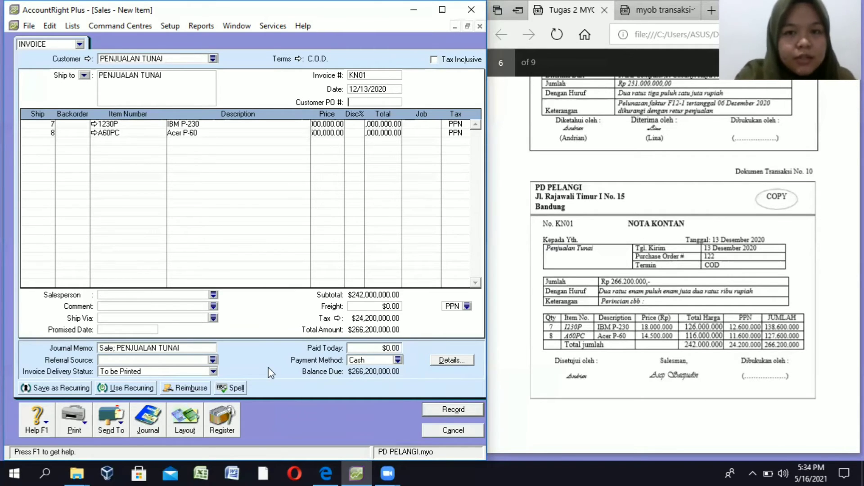
key("ctrl+r")
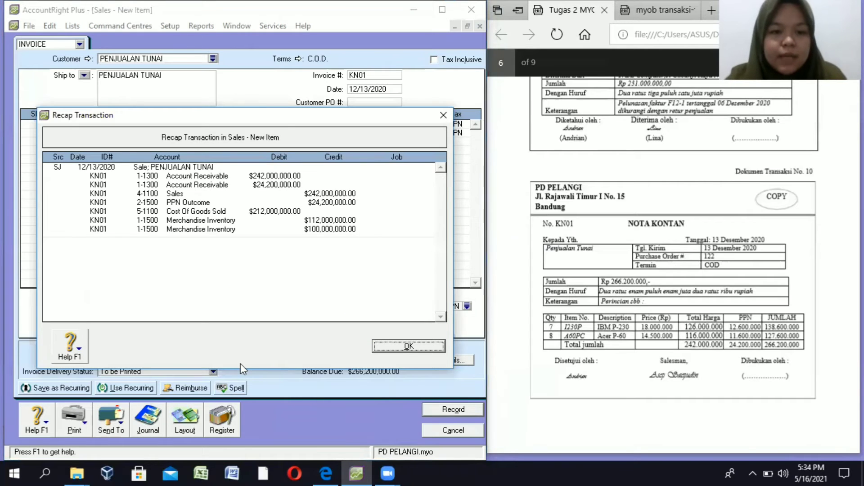
Record the KN01 cash sale and start a customer payment receipt from the sales register's open invoices.
left_click(431, 349)
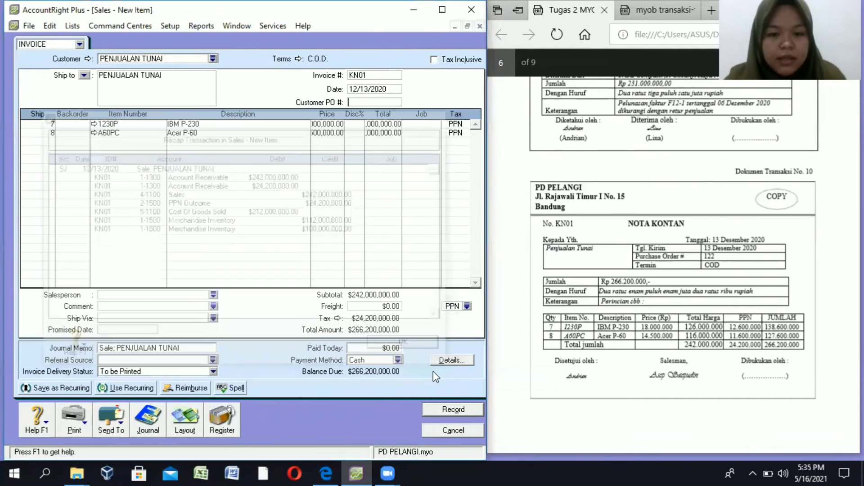
left_click(439, 410)
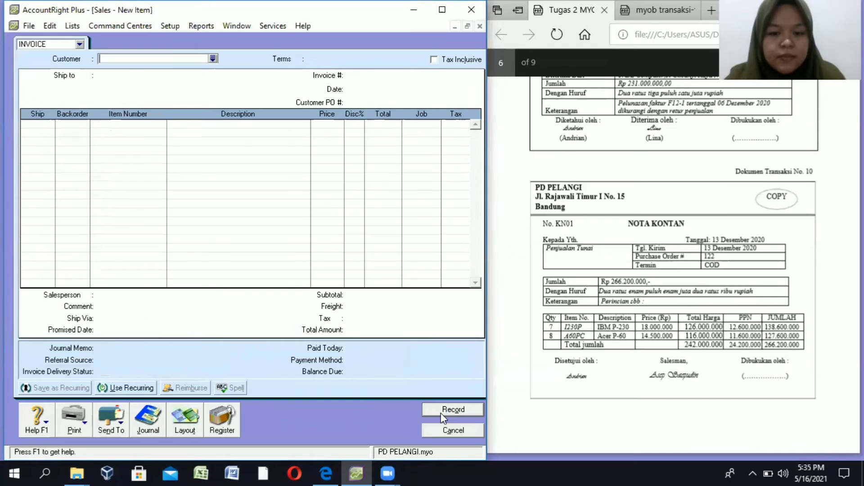
left_click(222, 425)
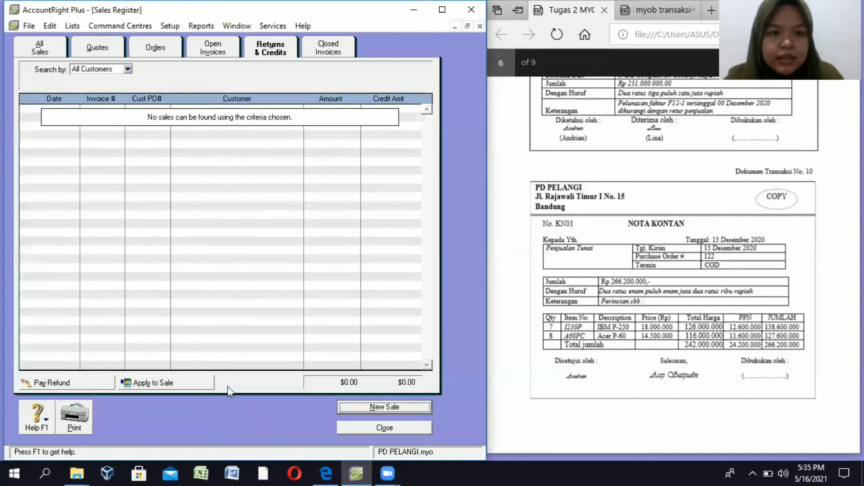
left_click(213, 48)
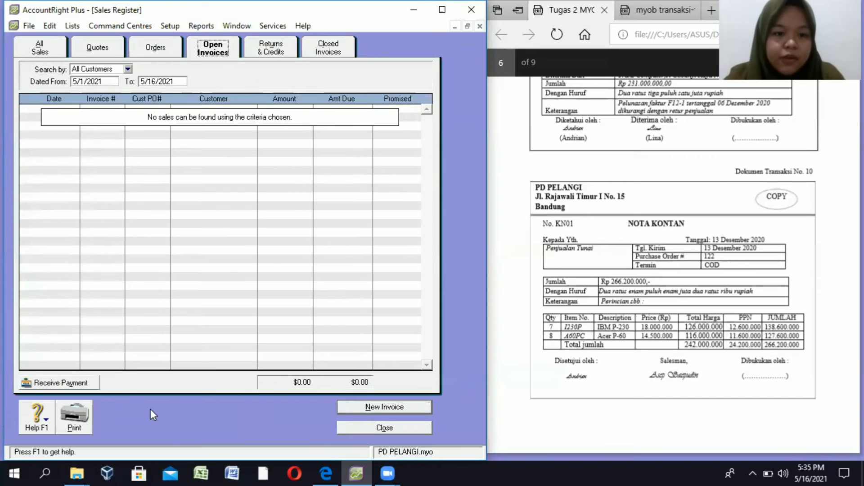
left_click(77, 386)
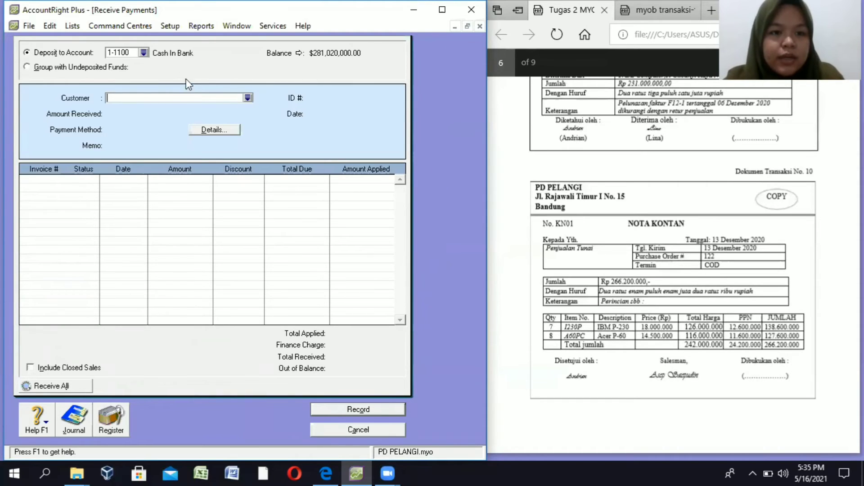
Choose PENJUALAN TUNAI as the customer for the received payment.
left_click(248, 97)
left_click(169, 179)
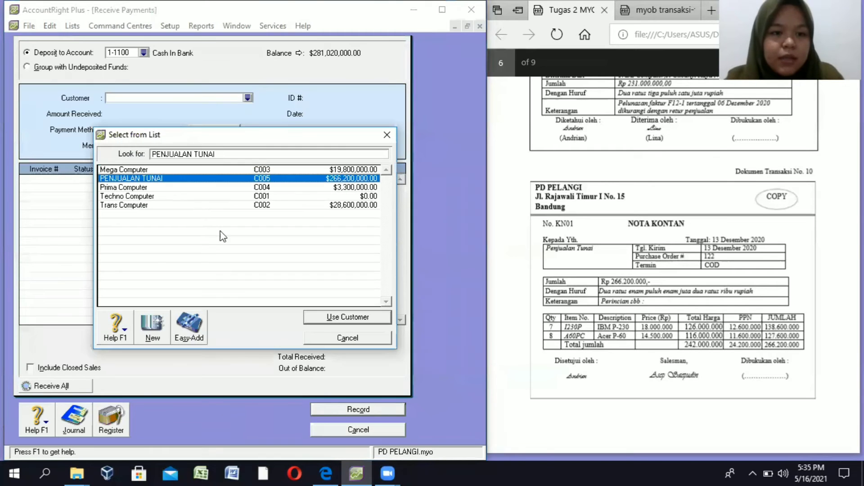
left_click(350, 317)
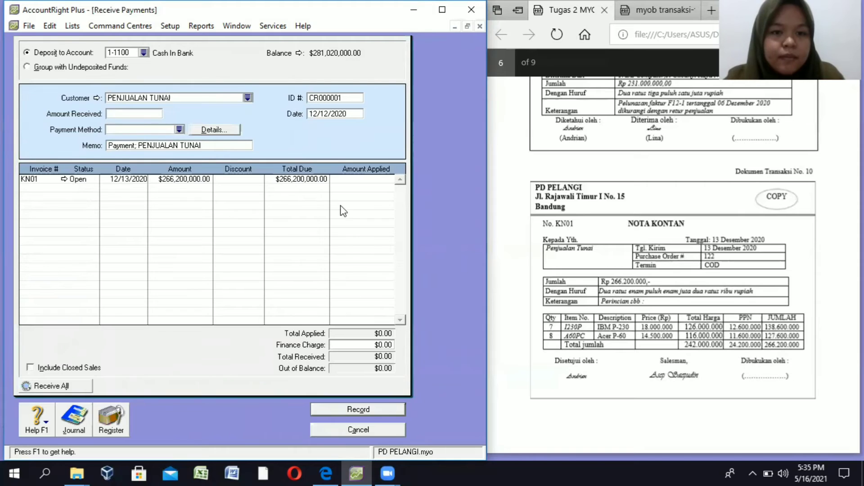
Set the payment's ID number to KN01 and its date to 12/13/2020.
left_click(345, 100)
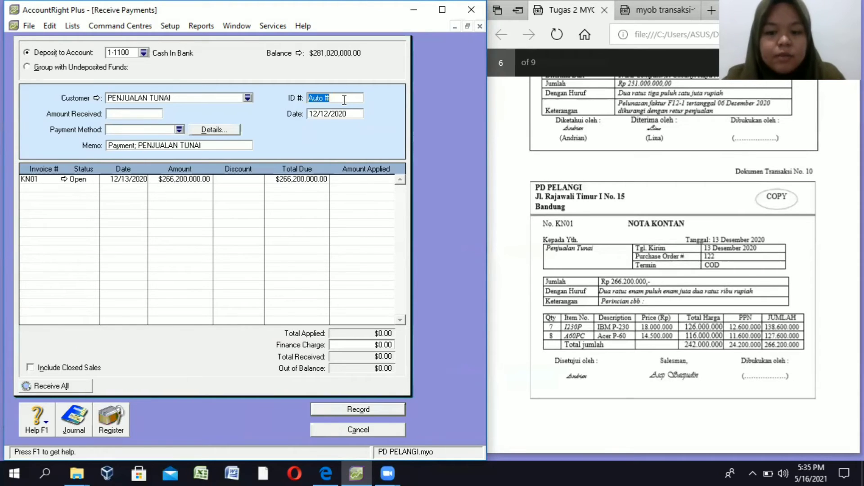
type("KN01")
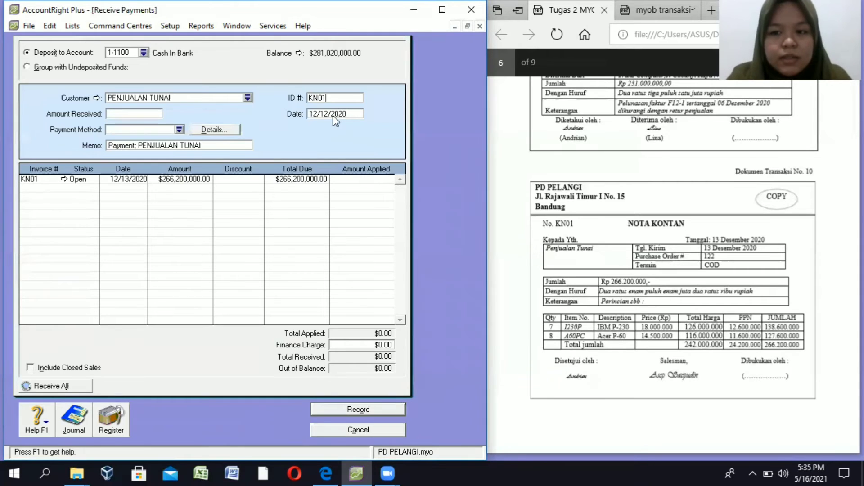
left_click(321, 114)
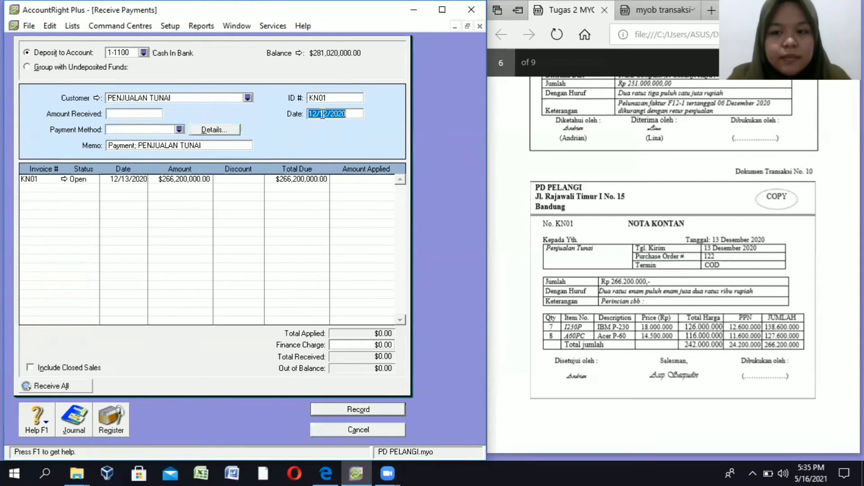
left_click(321, 113)
key("BackSpace")
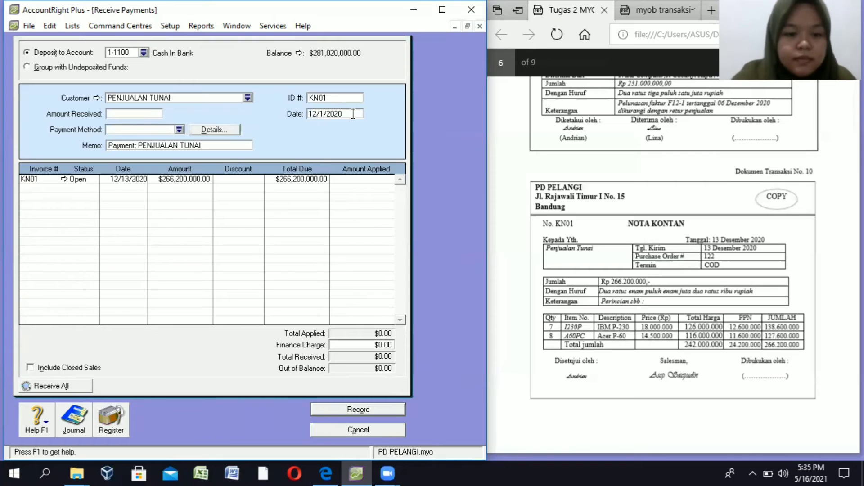
type("3")
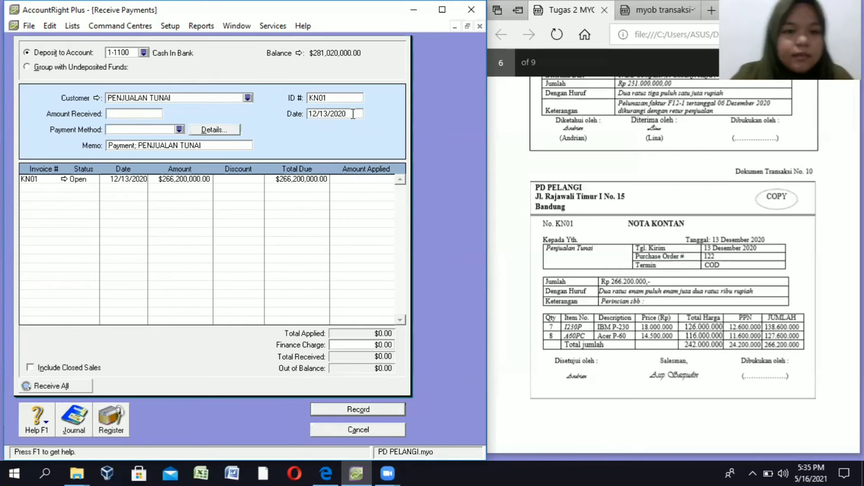
Enter 266,200,000 as the amount received, apply it in full to invoice KN01, and record the payment.
left_click(160, 115)
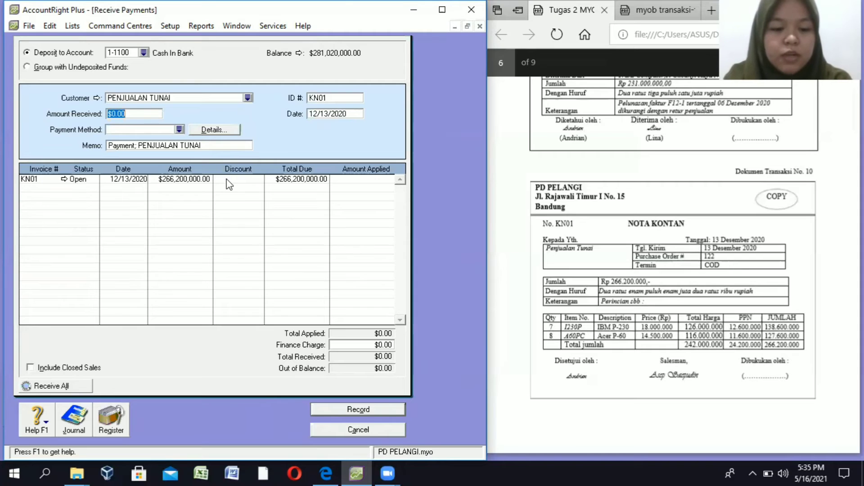
type("266")
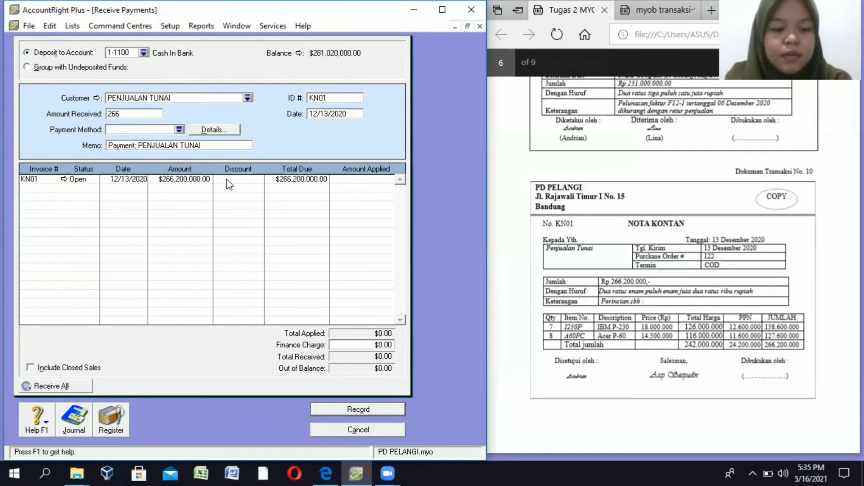
type(",200,000")
key("Tab")
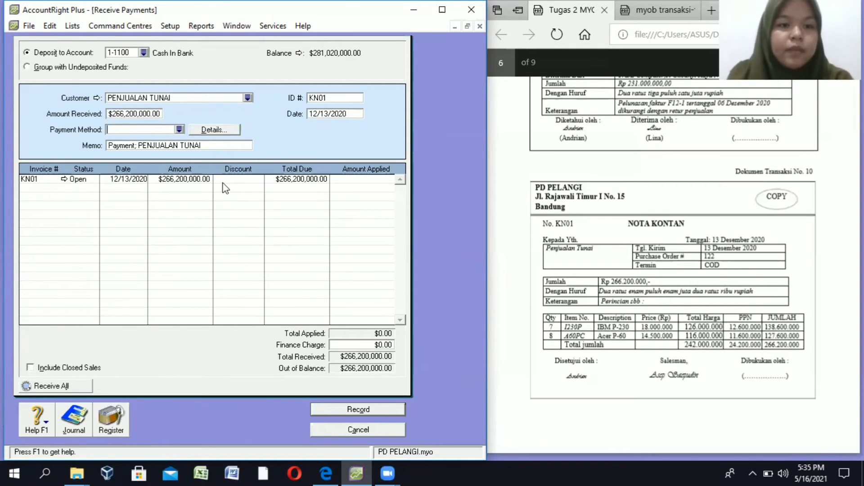
left_click(355, 182)
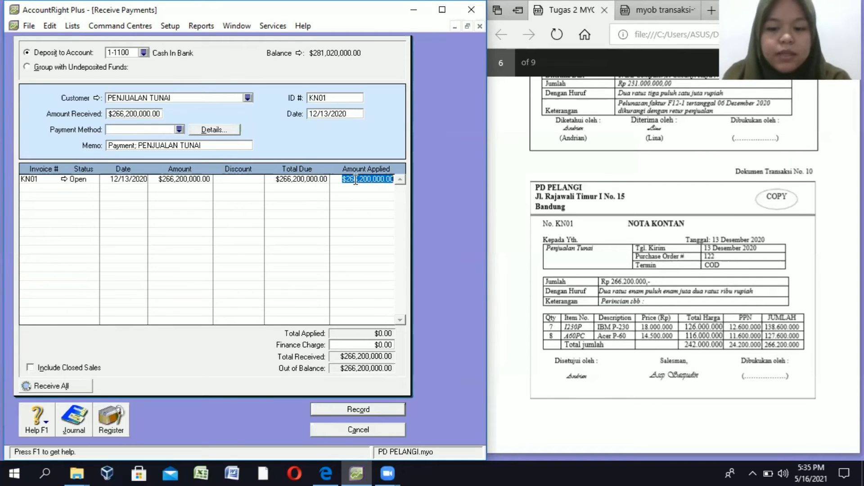
key("Tab")
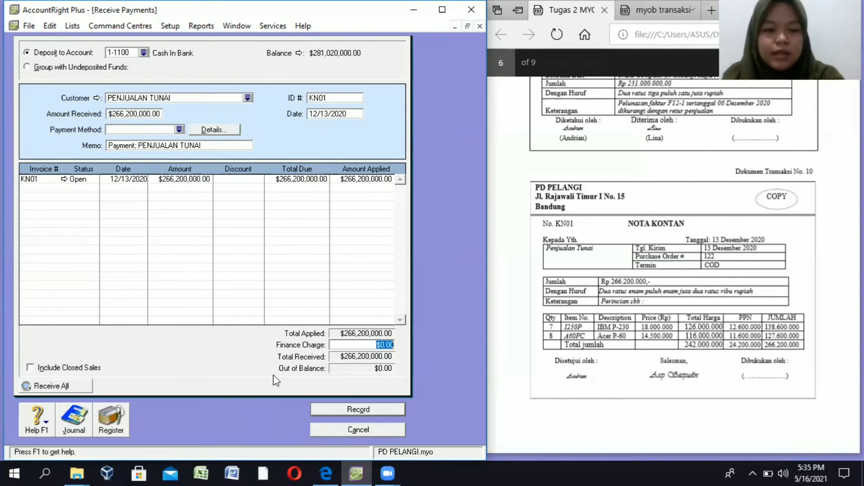
left_click(344, 409)
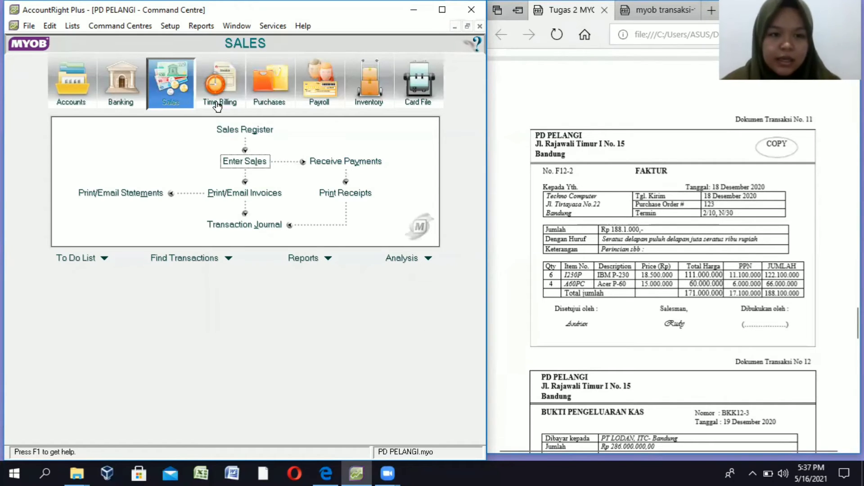
Start a new sales invoice for the customer Techno Computer.
left_click(262, 163)
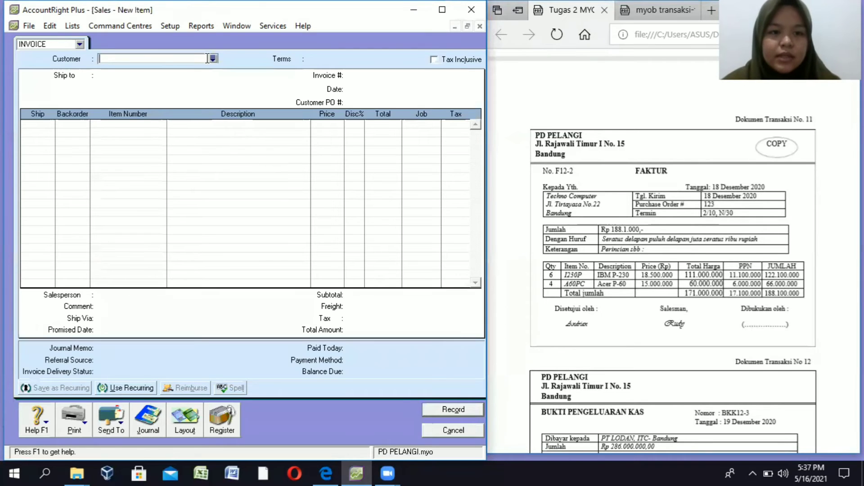
left_click(213, 58)
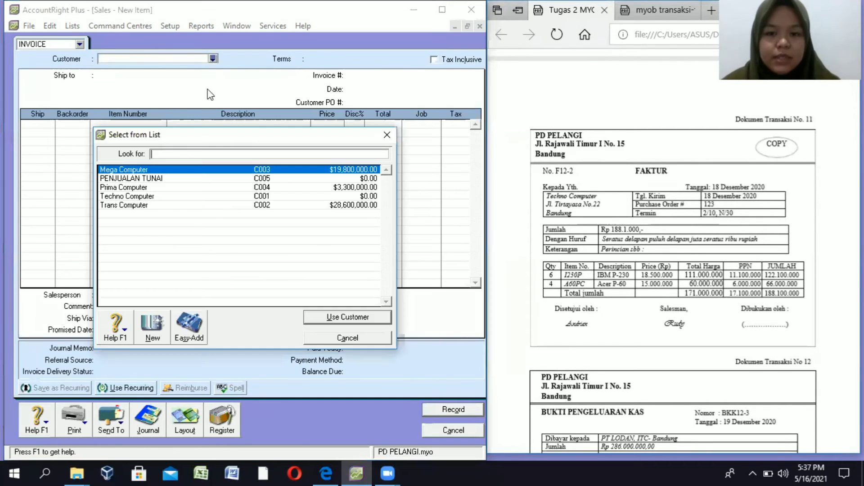
left_click(194, 196)
left_click(372, 314)
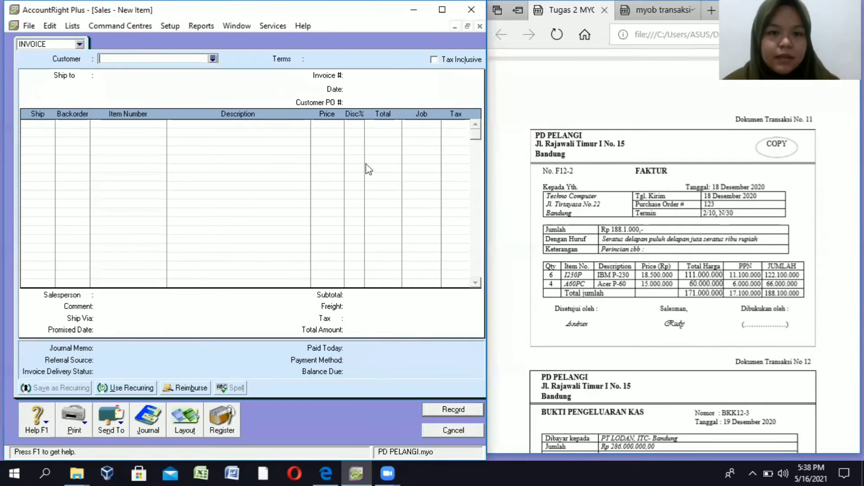
Set the invoice's credit terms to In a Given # of Days, with 10 discount days, 30 balance due days and a 2% early-payment discount.
left_click(298, 59)
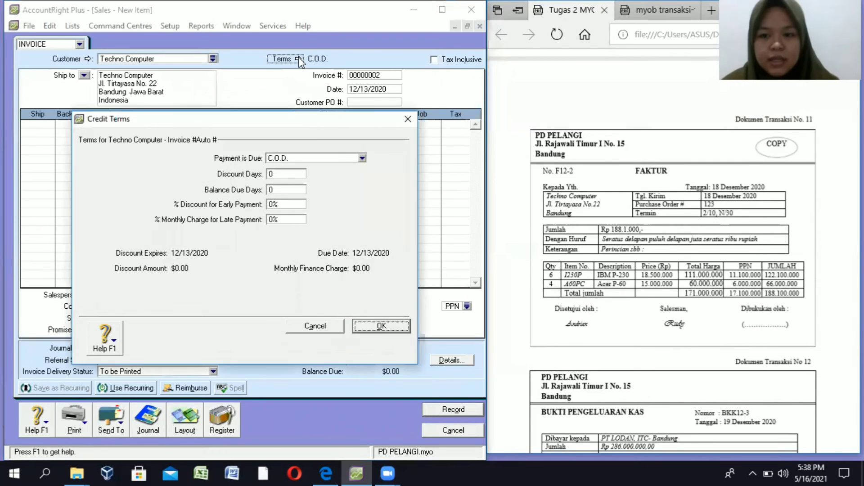
left_click(321, 159)
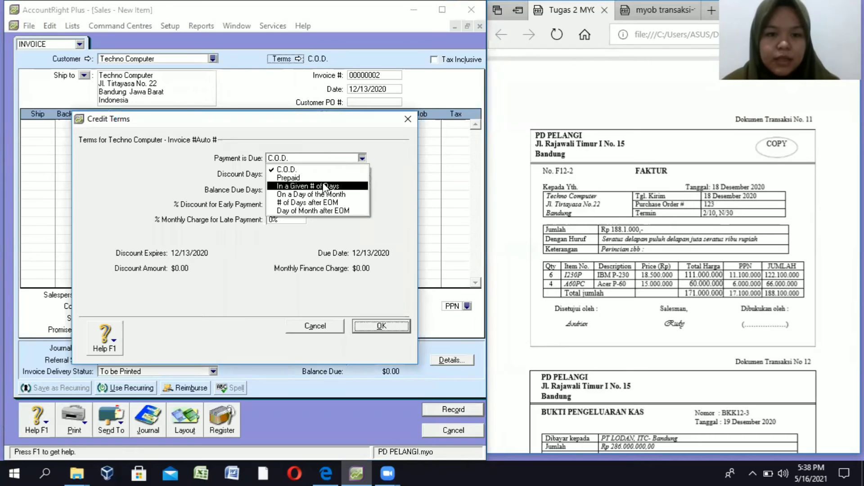
left_click(324, 183)
left_click(278, 173)
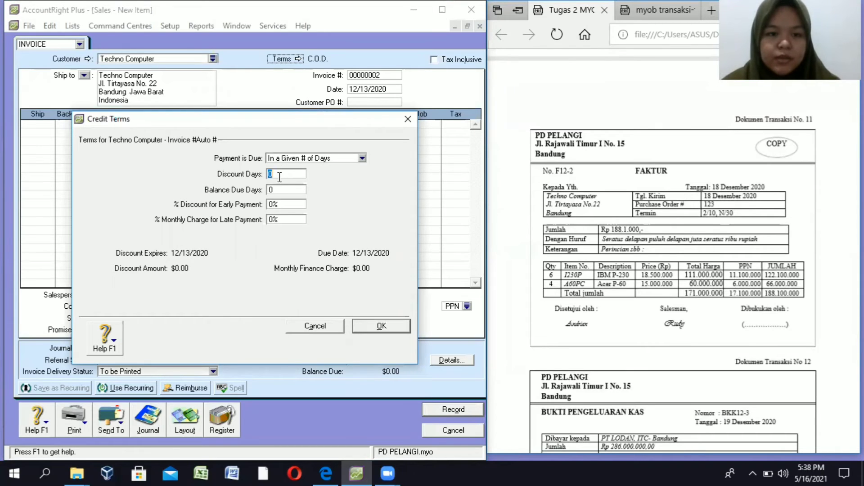
type("10")
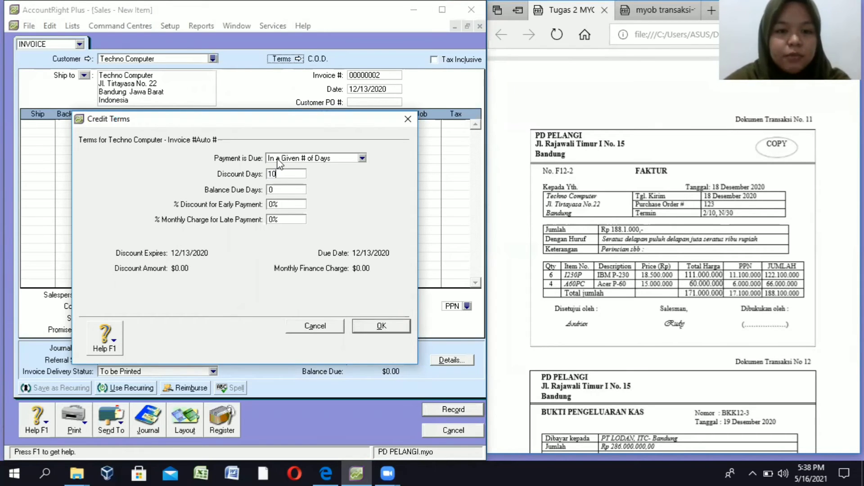
left_click(280, 193)
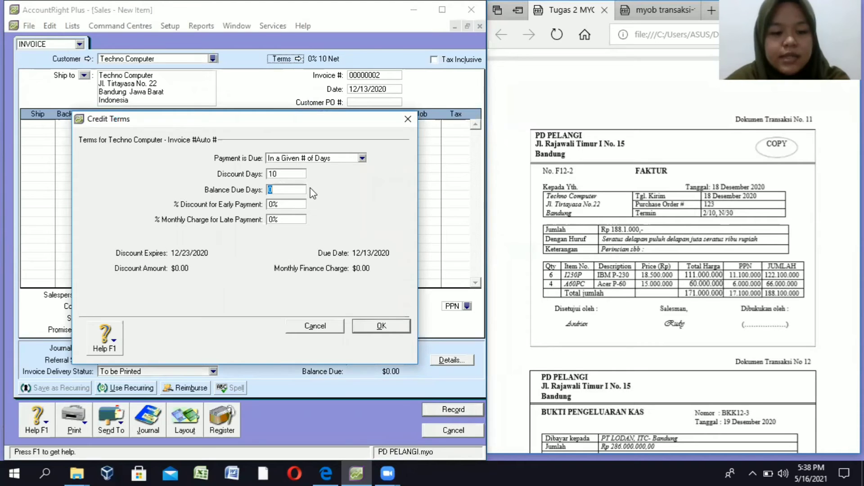
type("30")
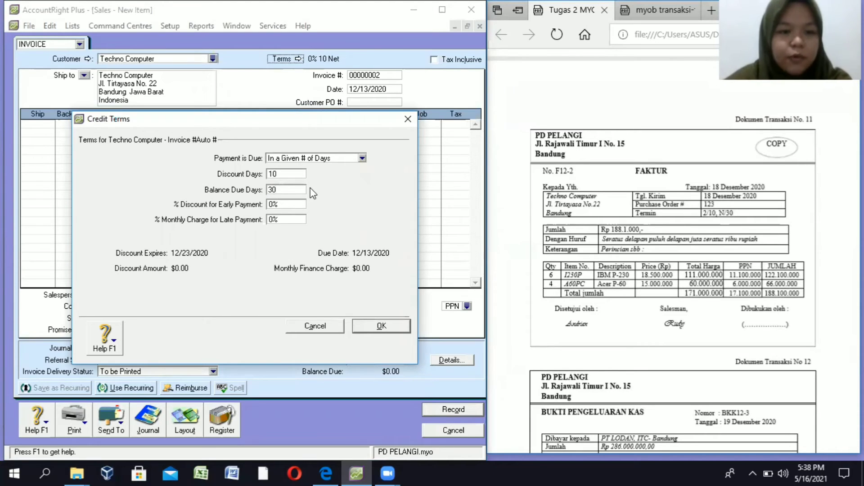
left_click(274, 205)
type("2")
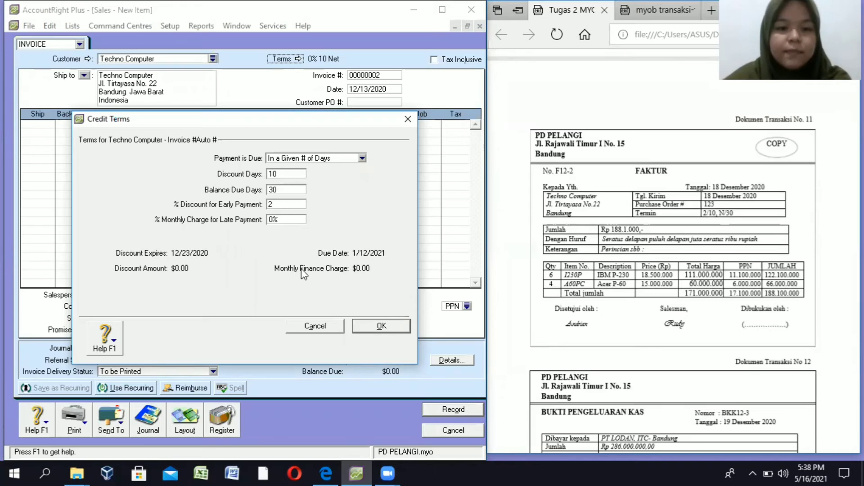
key("Return")
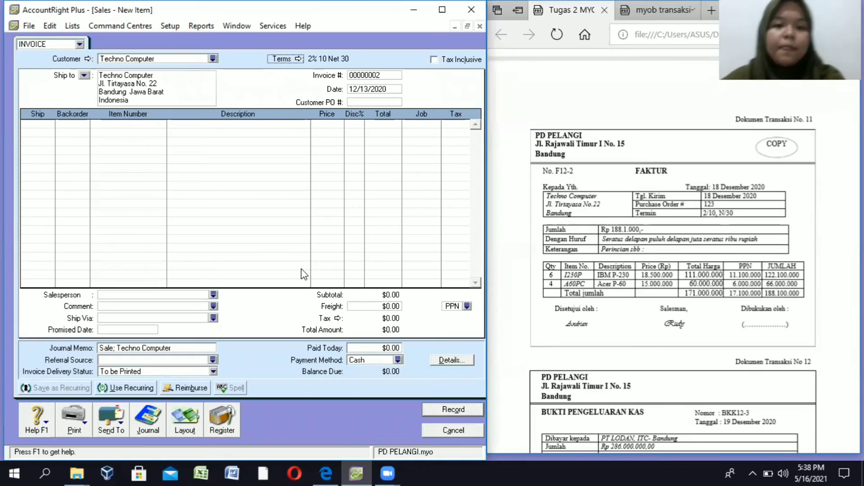
Set the Techno Computer invoice number to F12-2 and the invoice date to 12/18/2020.
left_click(365, 77)
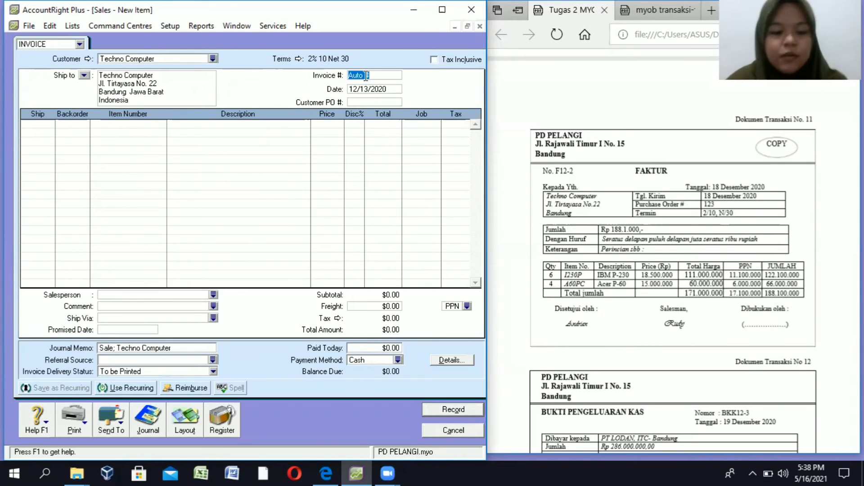
type("F12-2")
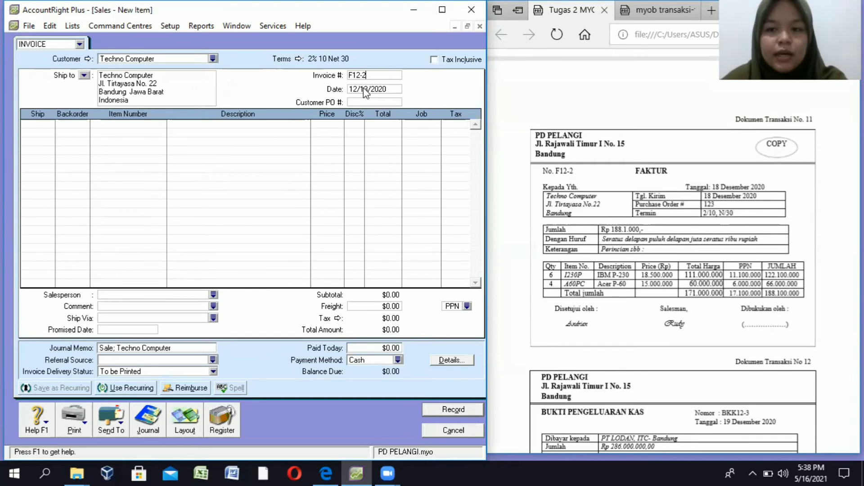
left_click(364, 89)
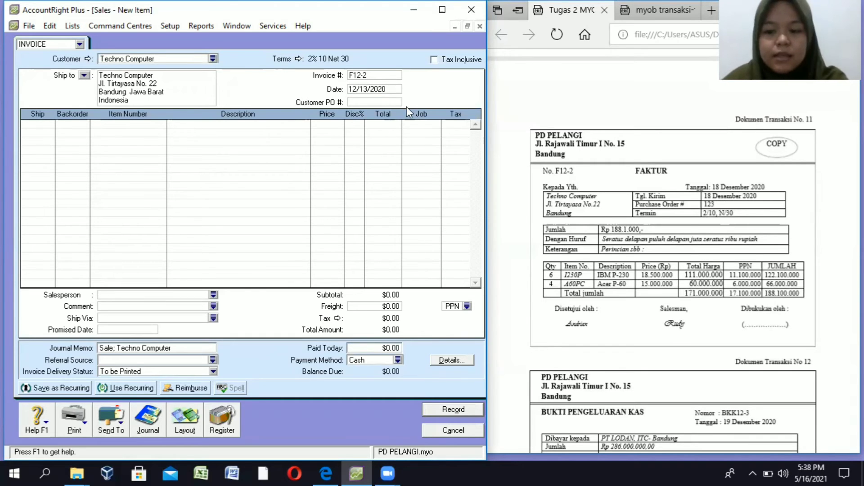
key("Delete")
type("8")
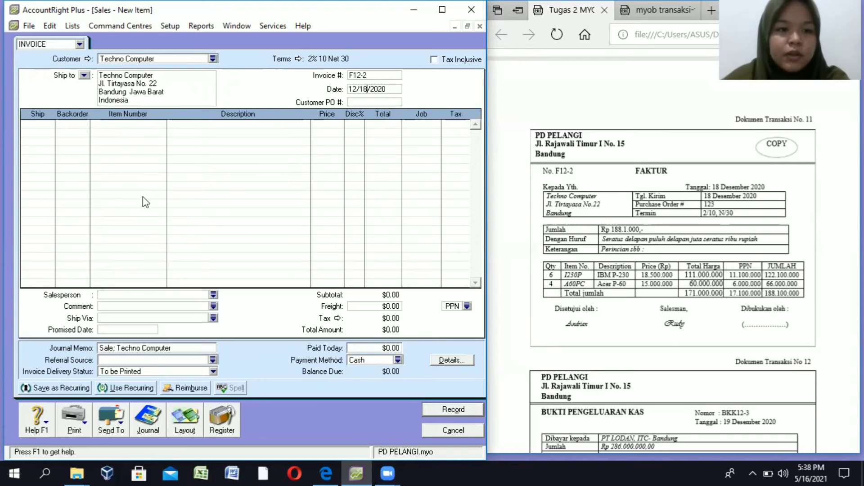
Add two line items to the Techno Computer invoice: quantity 6 of item 1230P and quantity 4 of item A60PC.
left_click(50, 124)
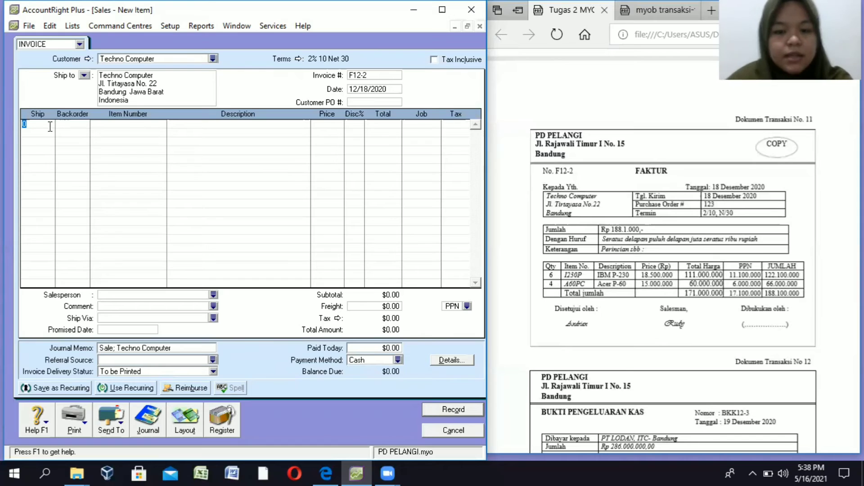
type("6")
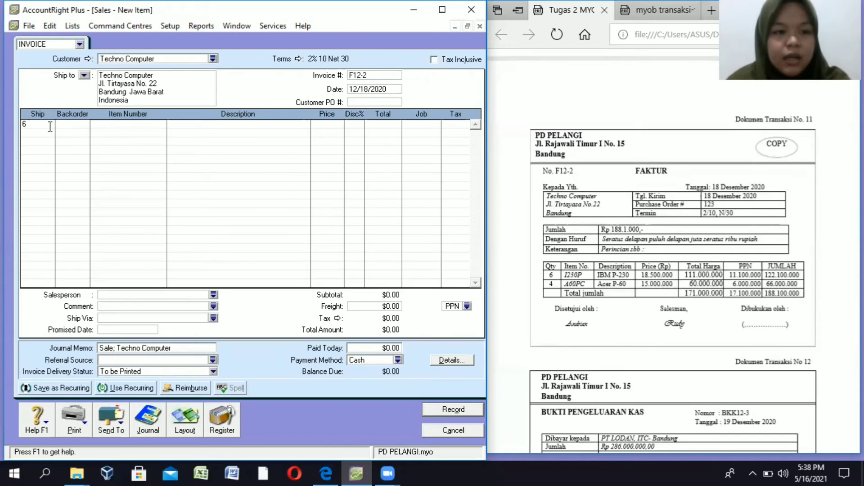
key("Tab")
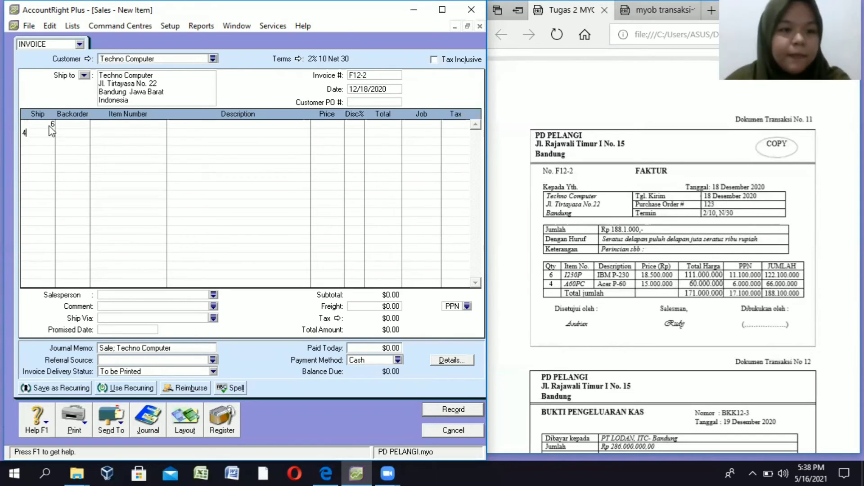
left_click(113, 125)
type("1230P")
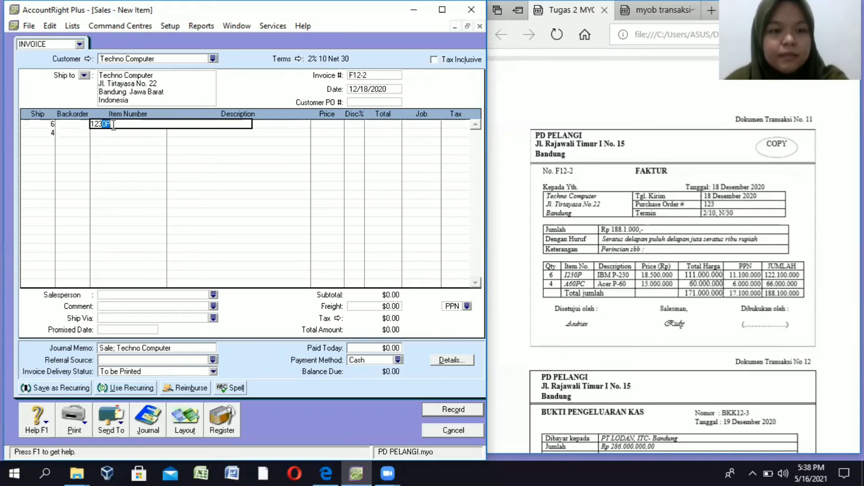
left_click(113, 133)
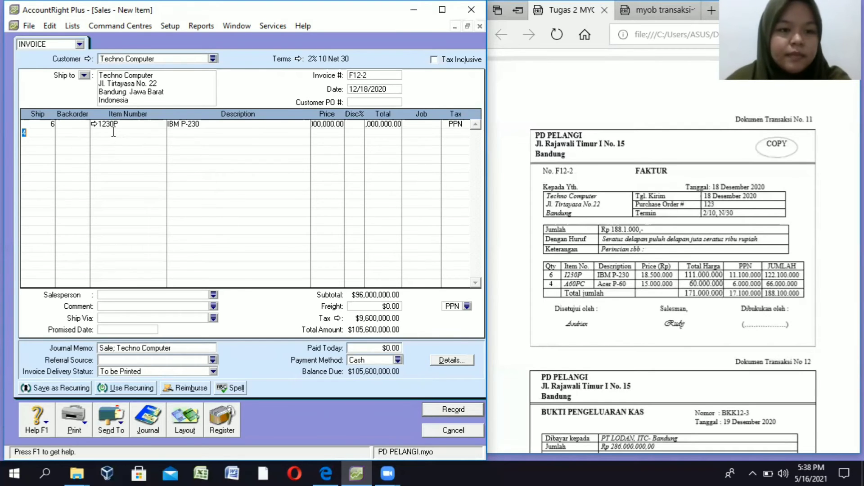
type("A60PC")
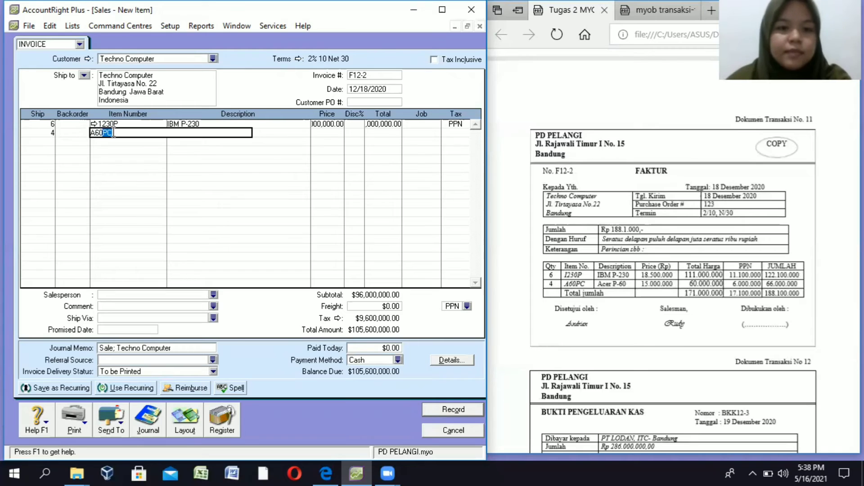
key("Tab")
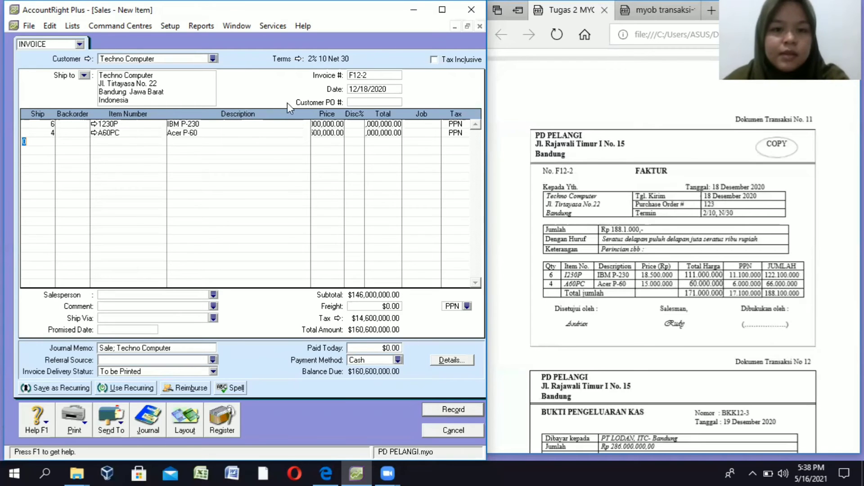
Set the unit price to 18,500,000 for item 1230P and 15,000,000 for item A60PC.
left_click(333, 123)
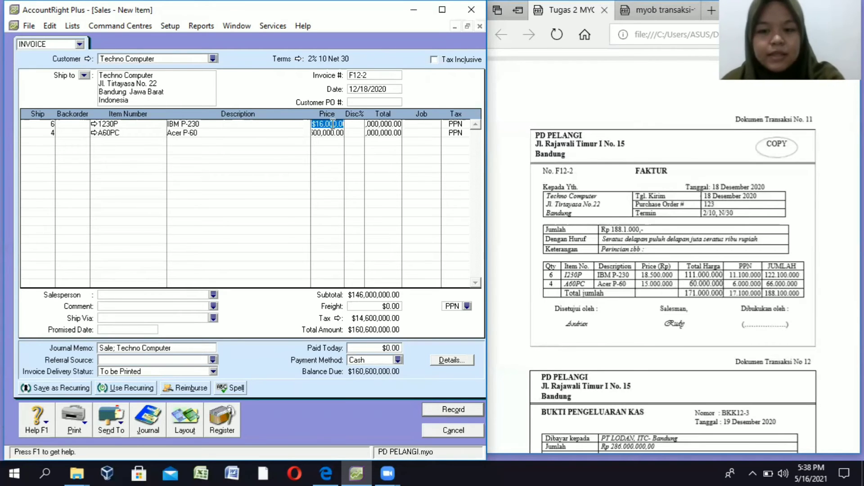
type("1")
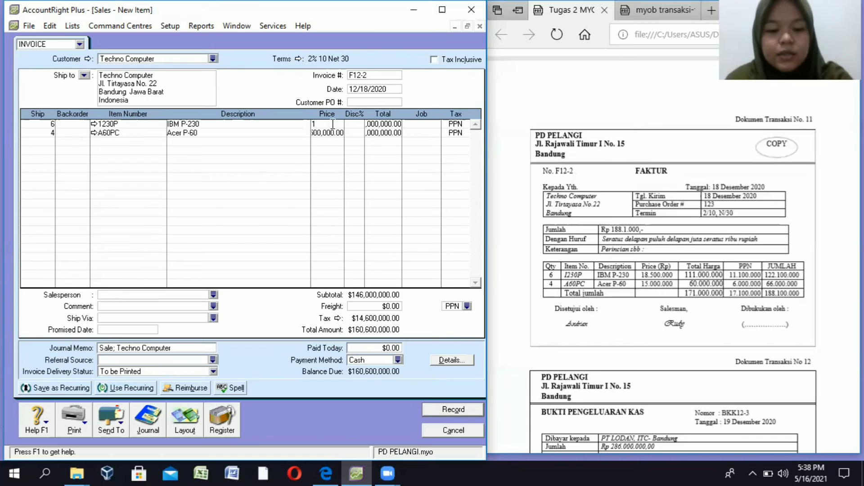
type("8500")
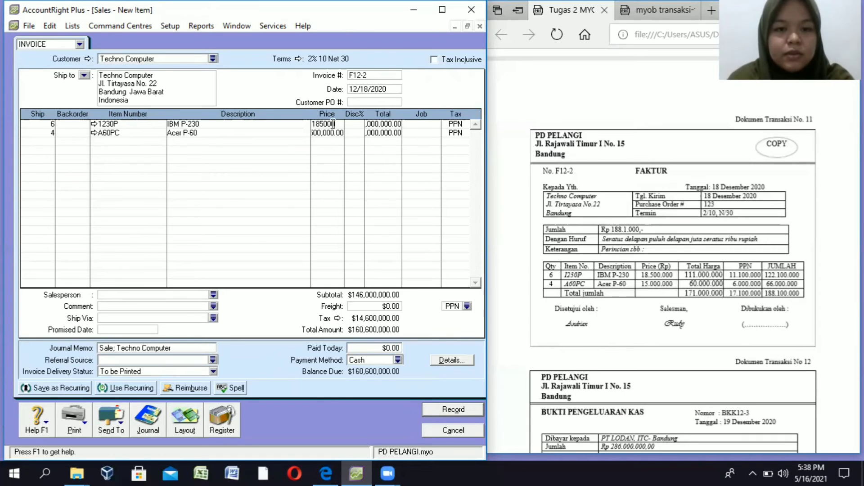
type("000")
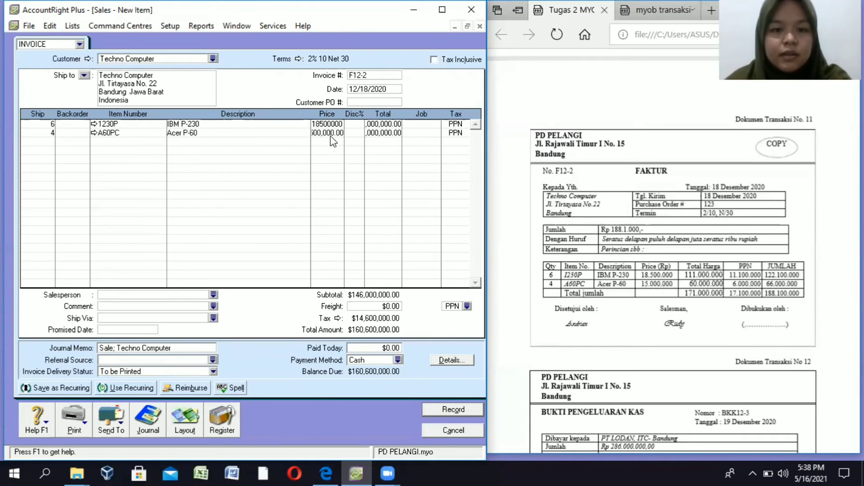
left_click(330, 134)
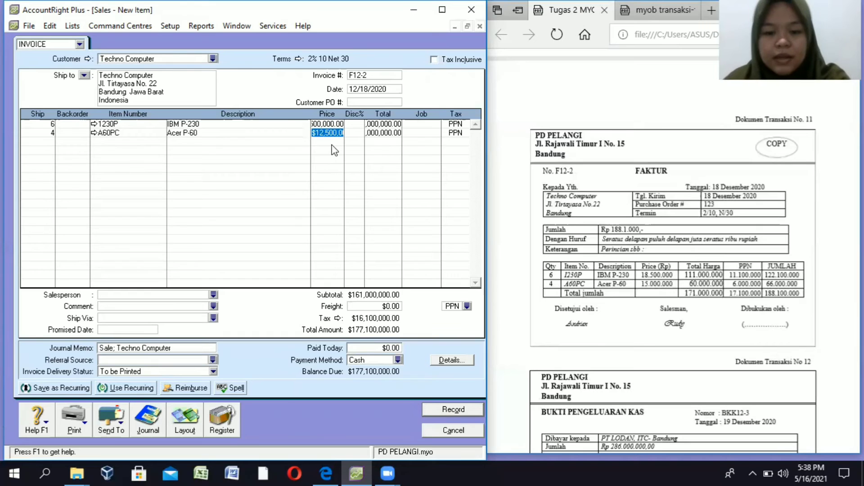
type("15000000")
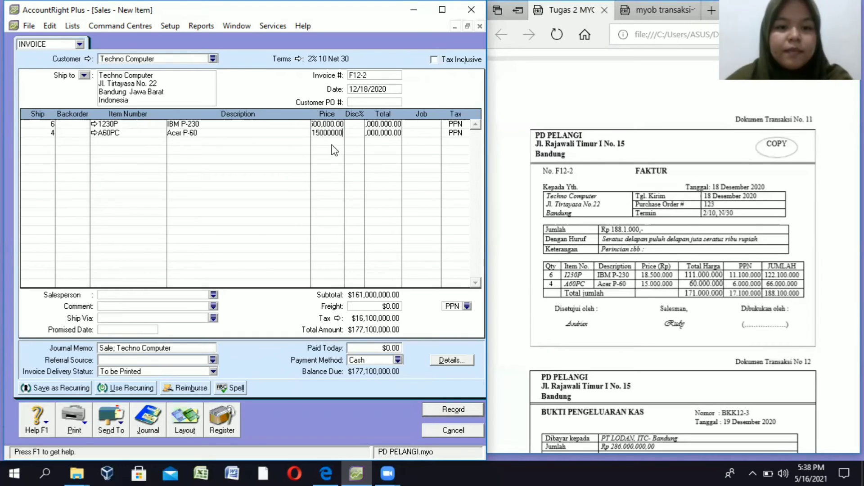
key("Return")
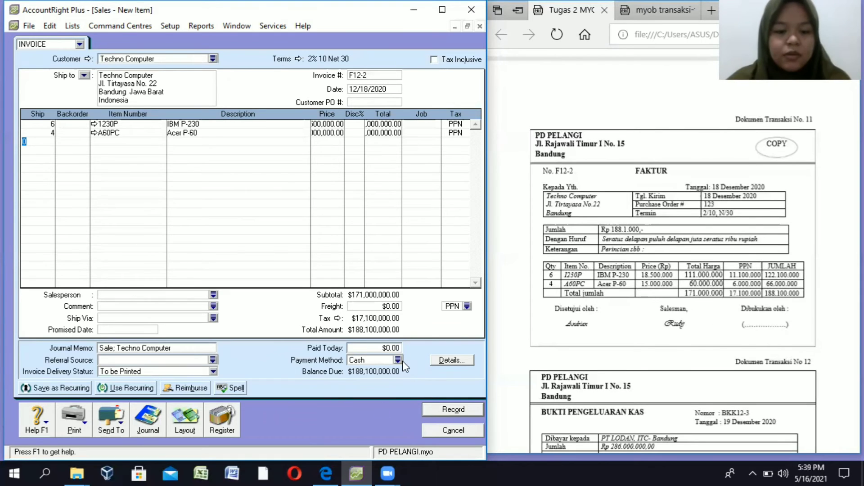
Review the recap of the Techno Computer sale's journal entries and record the invoice.
key("ctrl+r")
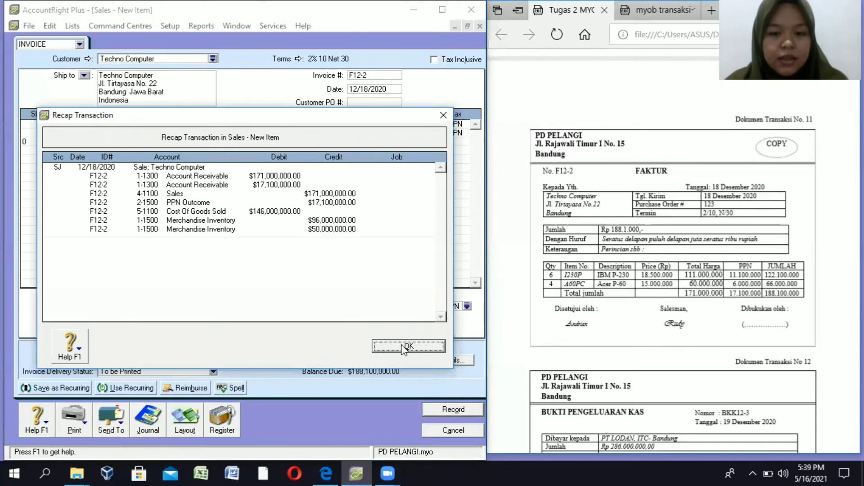
left_click(403, 347)
left_click(446, 409)
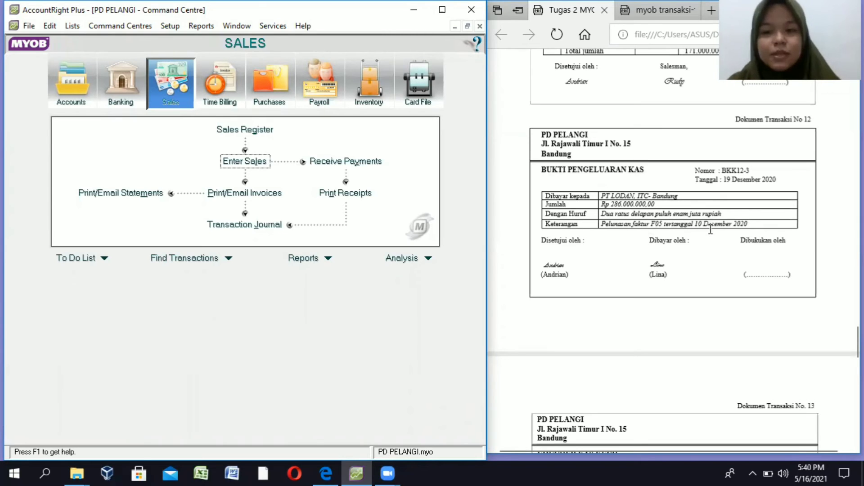
Start a bill payment from the purchases area for the supplier PT. Lodan.
left_click(276, 90)
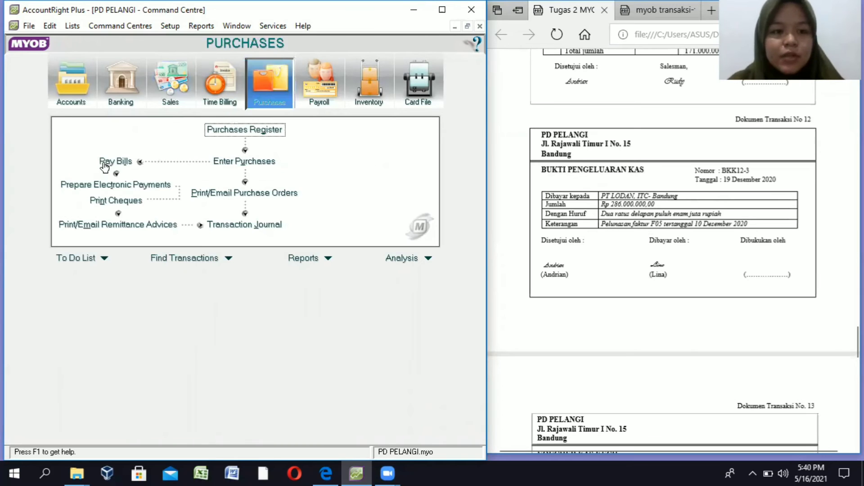
left_click(113, 161)
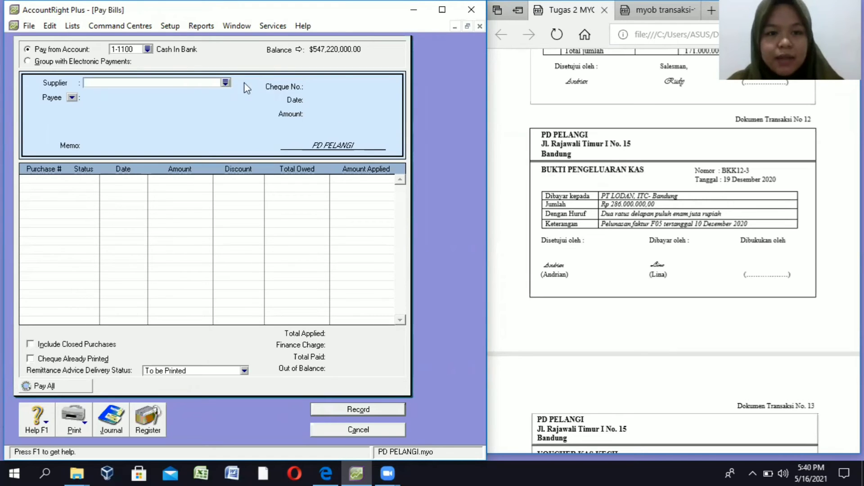
left_click(225, 83)
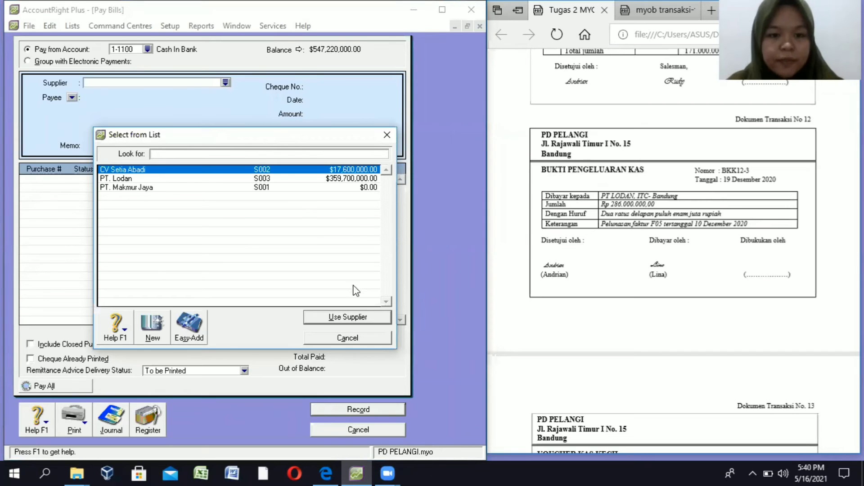
key("Down")
left_click(356, 317)
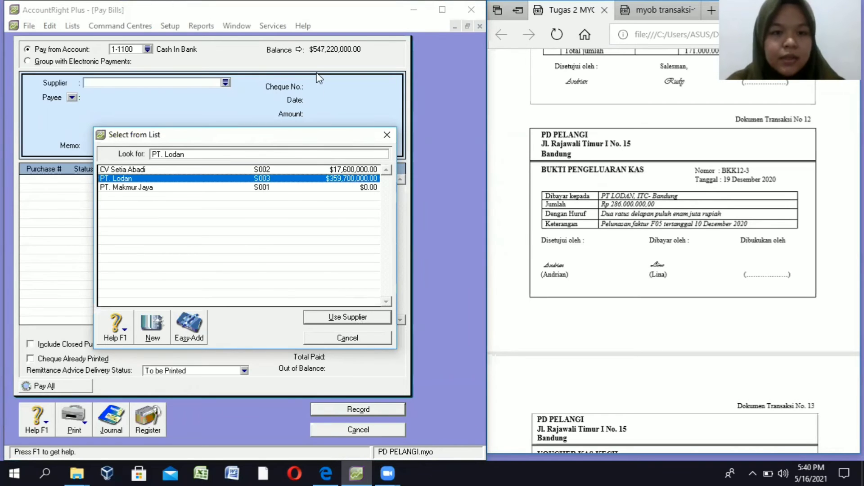
Set the PT. Lodan payment's cheque number to BKK12-3 and its date to 12/19/2020.
left_click(317, 86)
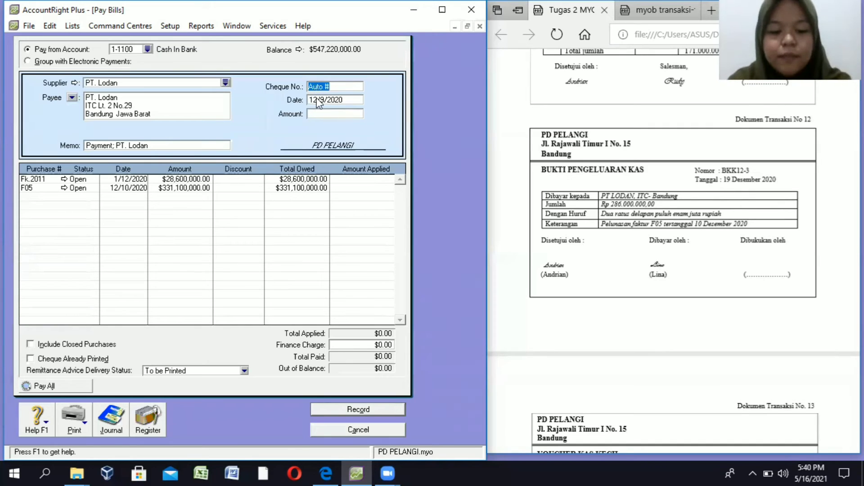
type("BKK12-3")
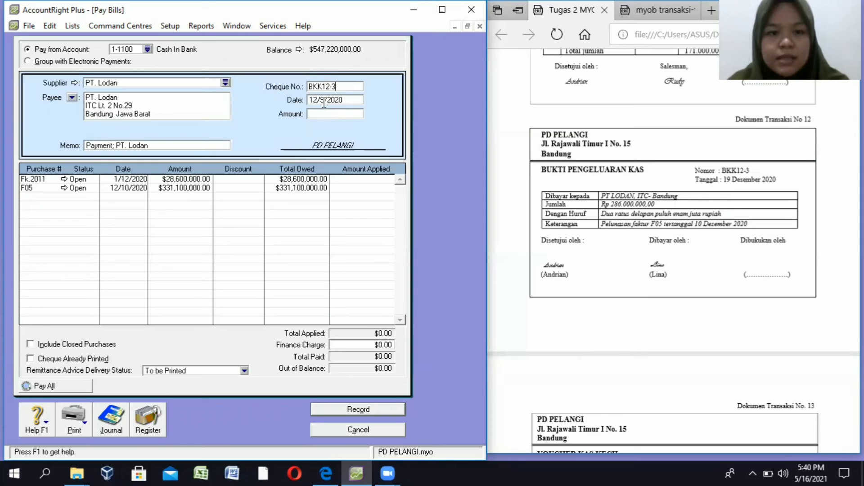
left_click(324, 102)
left_click(324, 102)
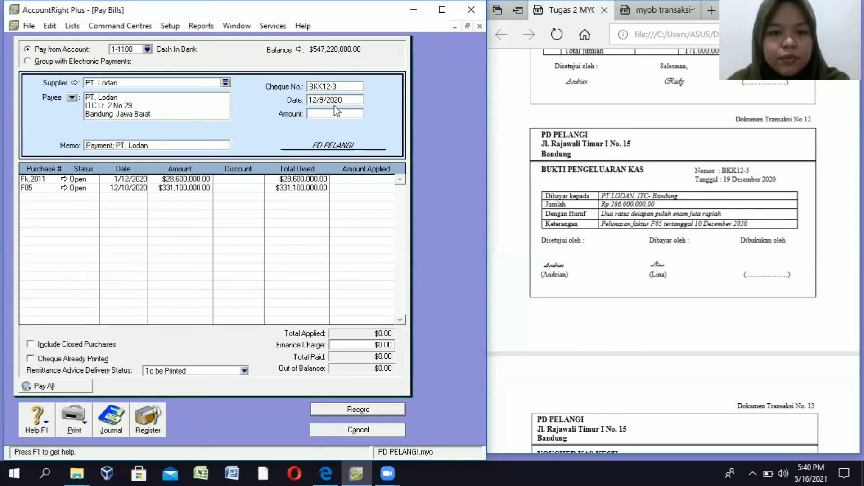
type("1")
key("Tab")
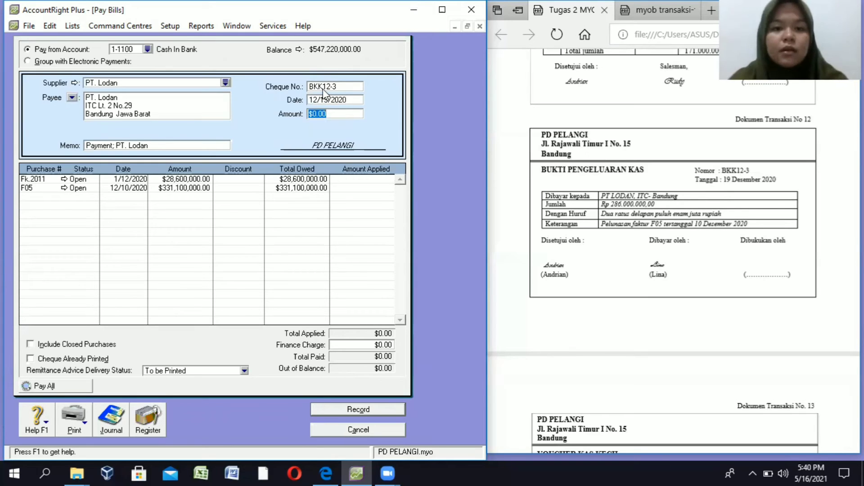
Enter a payment amount of 286,000,000, applying 28,600,000 to purchase Fk.2011 and 257,400,000 to purchase F05.
type("2")
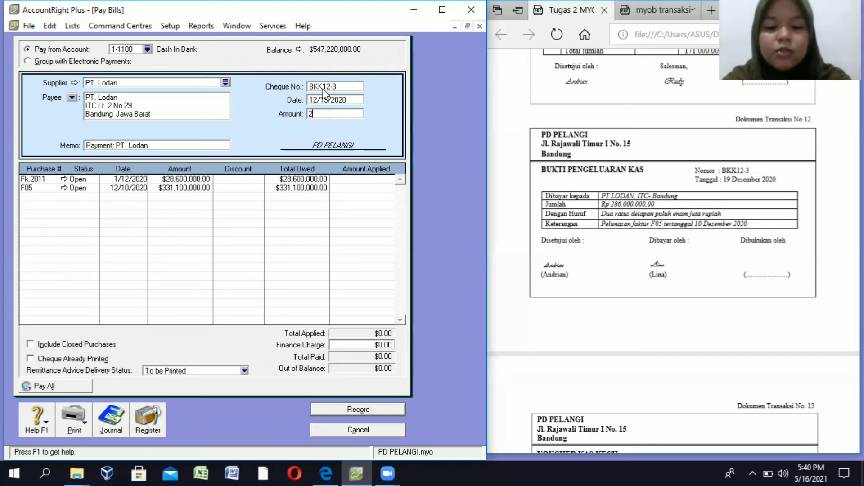
type("86,000,")
type("0")
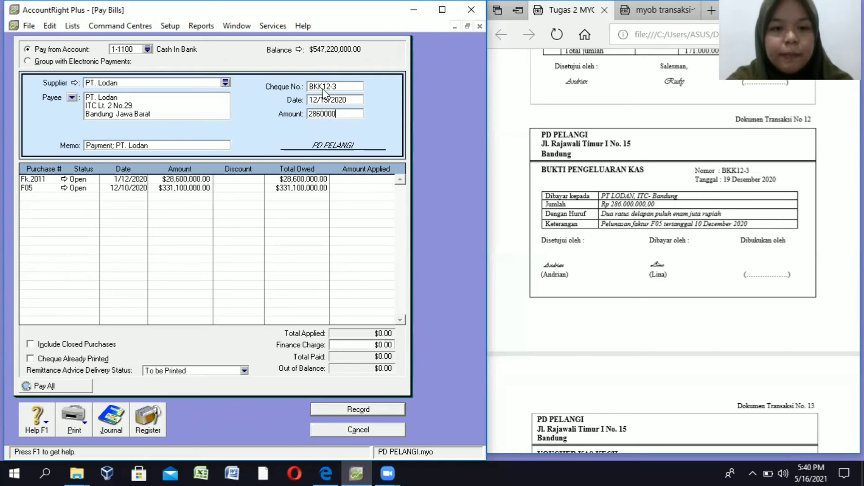
type("00")
key("Tab")
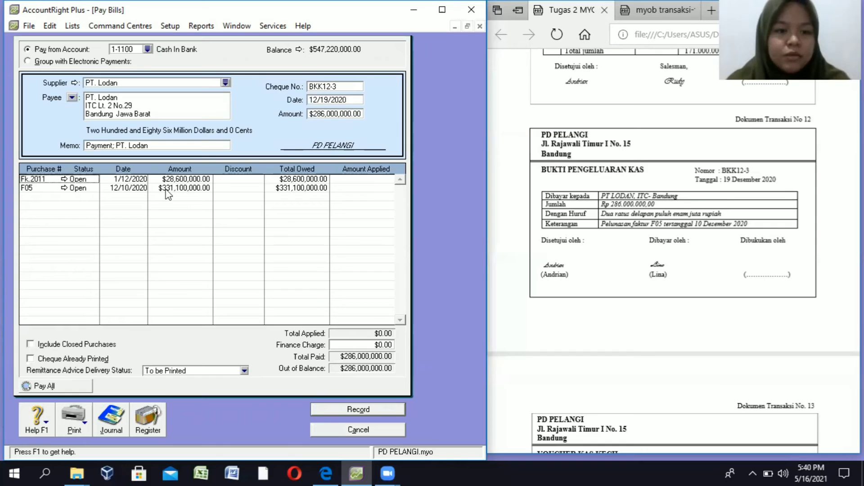
left_click(369, 179)
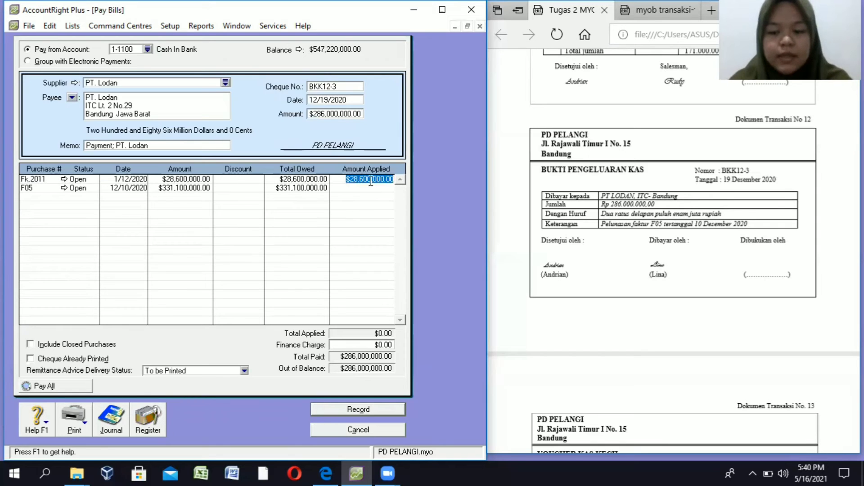
key("Tab")
left_click(363, 188)
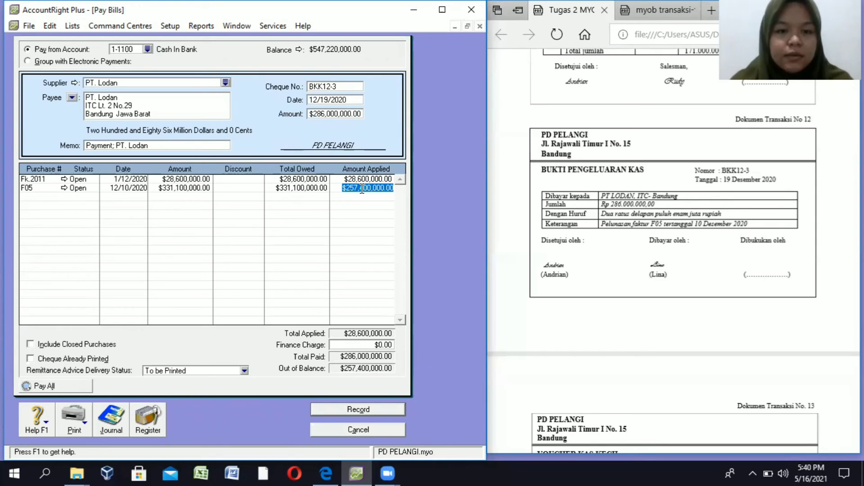
key("Tab")
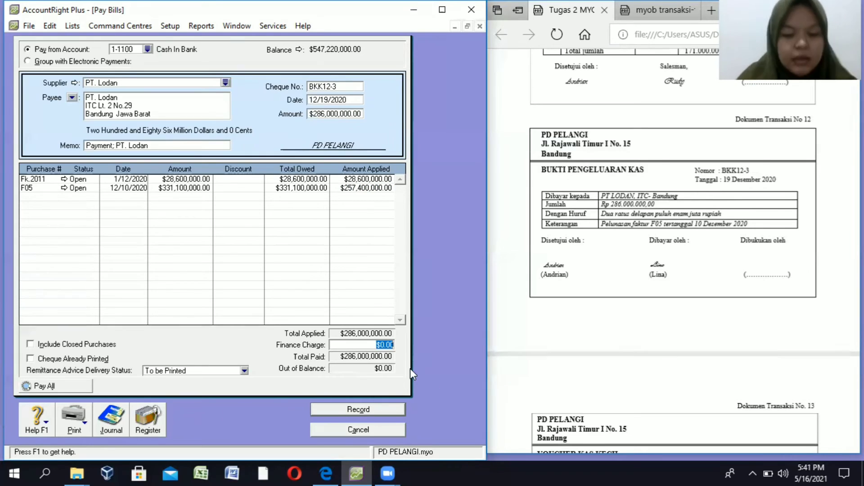
Review the recap of the PT. Lodan payment's journal entries and record the payment.
key("ctrl+r")
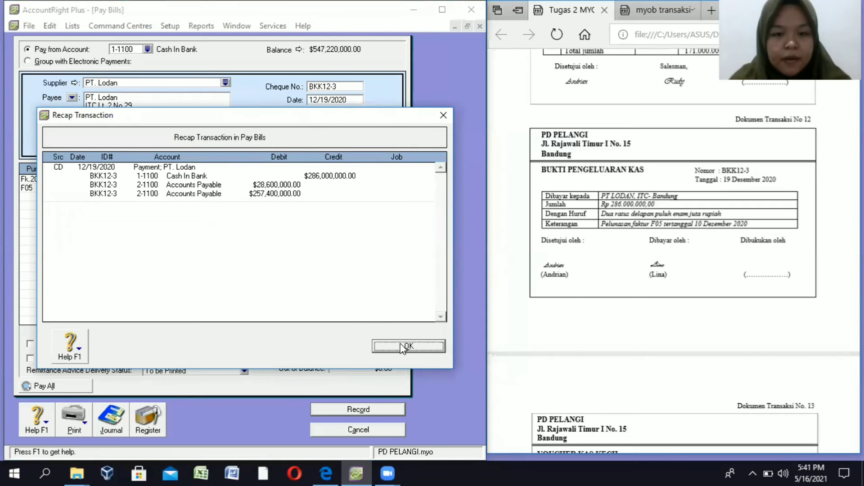
left_click(406, 347)
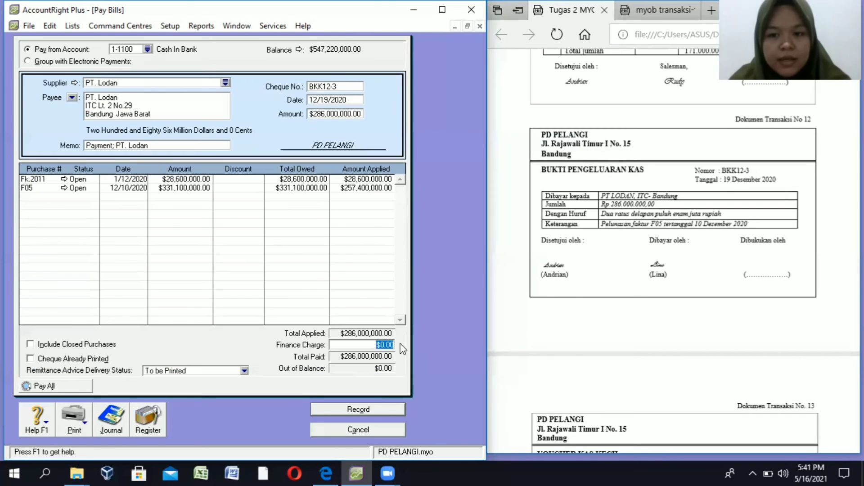
left_click(381, 410)
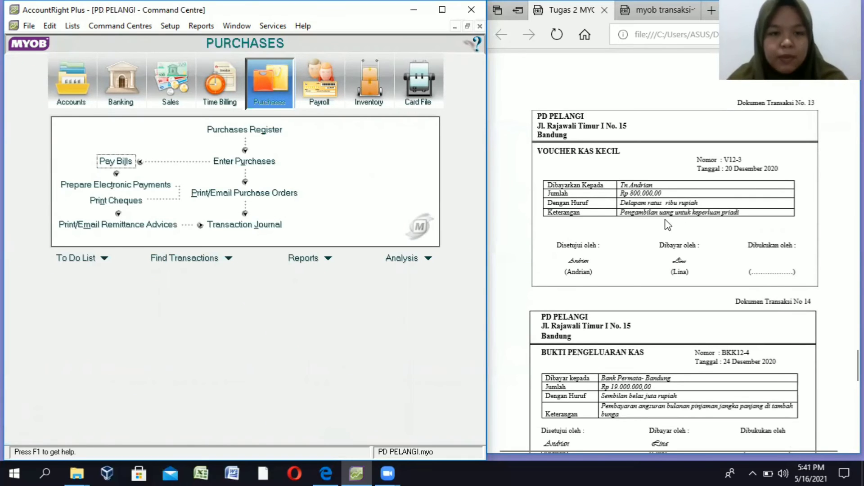
Open a new Spend Money transaction from the banking area for petty cash voucher V12-3.
left_click(81, 90)
left_click(121, 97)
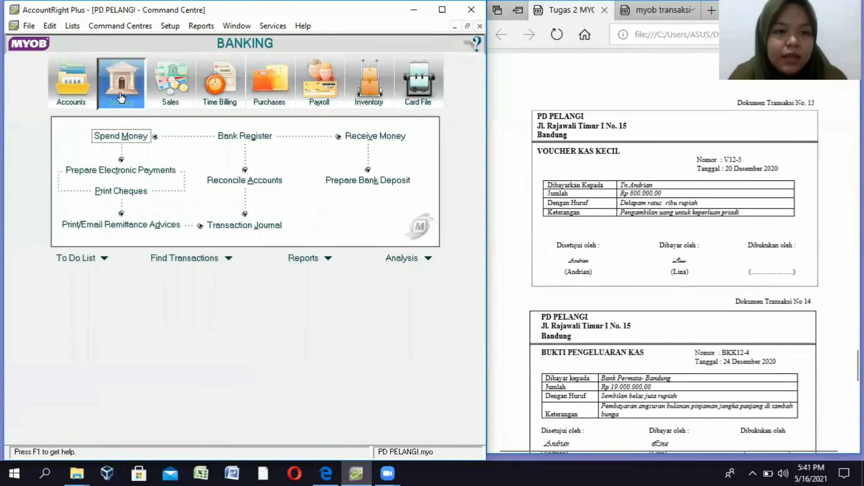
left_click(130, 136)
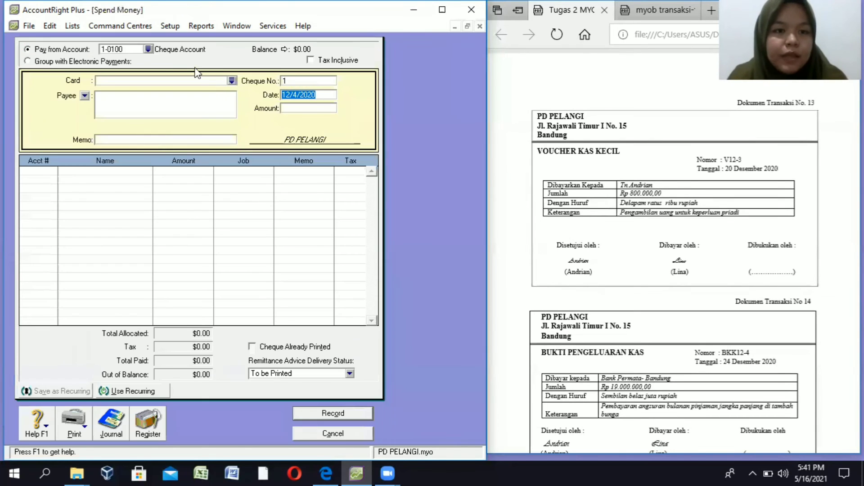
Set the account the petty cash voucher is paid from to 1-1200 Petty Cash.
left_click(148, 49)
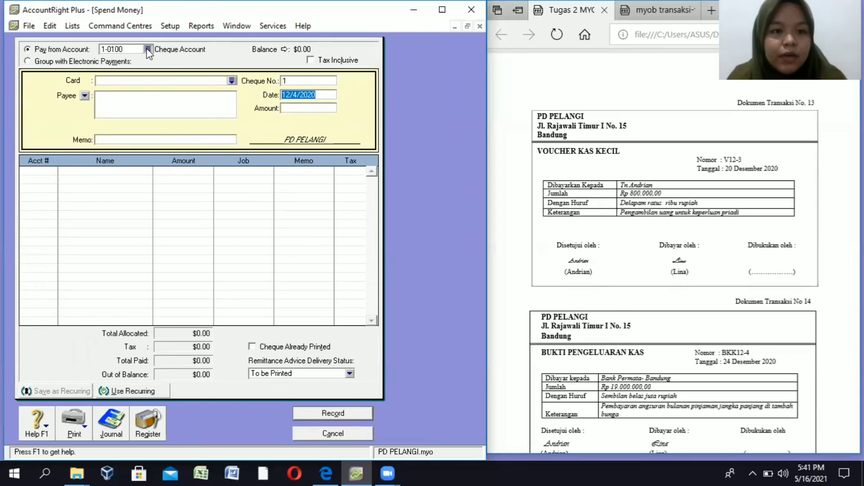
left_click(178, 206)
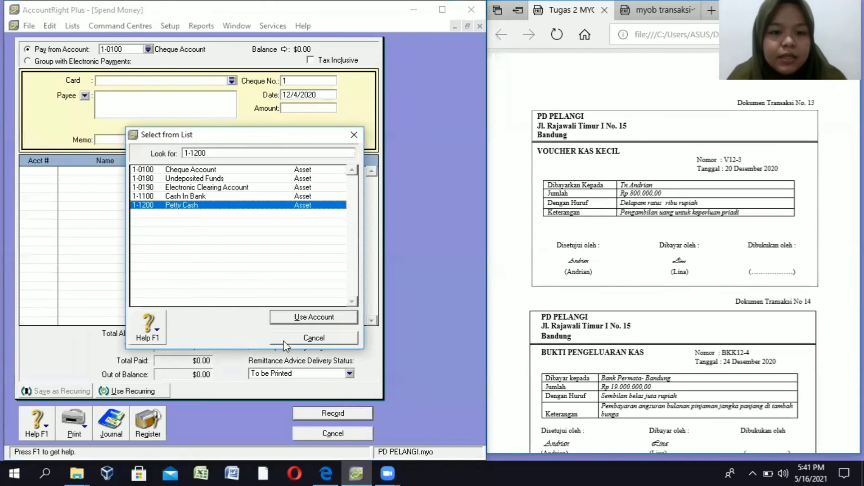
left_click(295, 317)
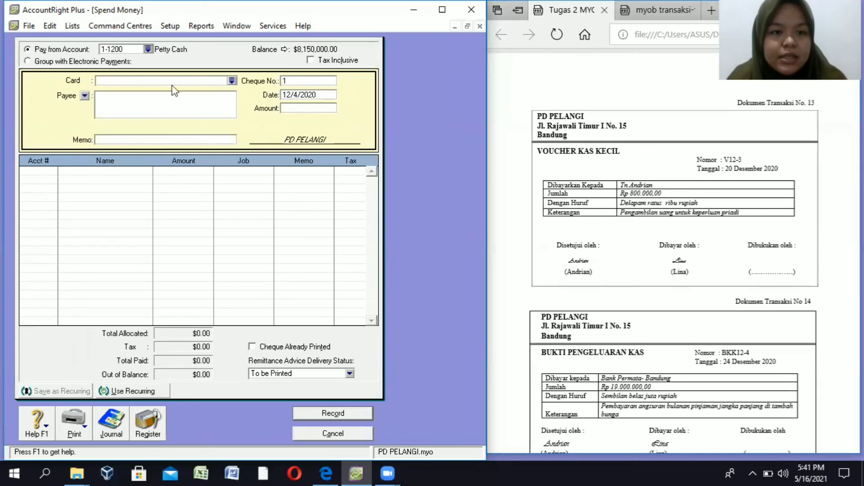
Set the petty cash transaction's cheque number to V12-3 and its date to 12/20/2020.
left_click(293, 80)
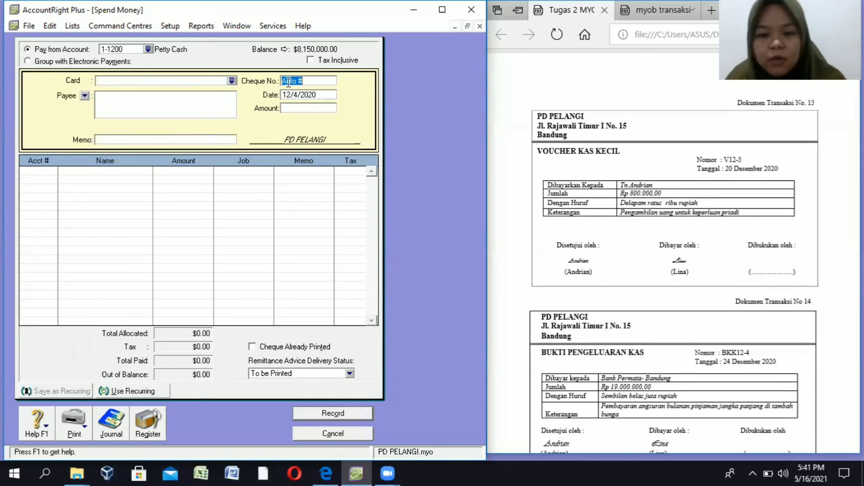
type("V12-3")
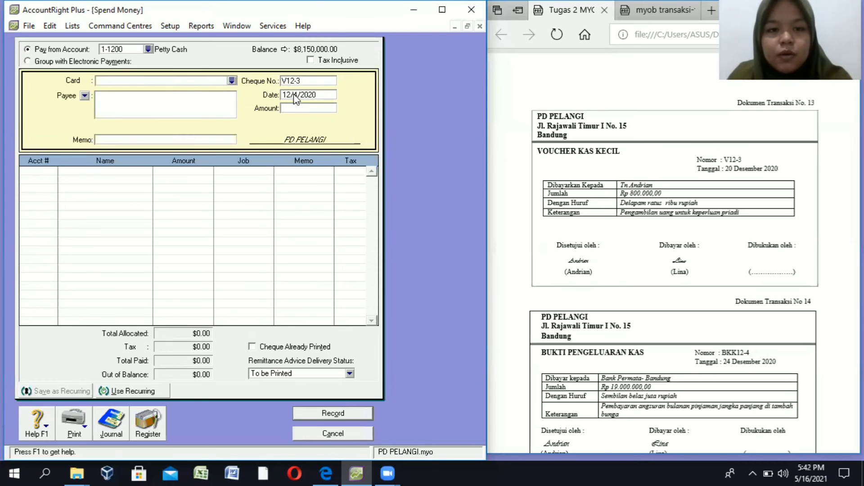
key("Tab")
left_click(296, 97)
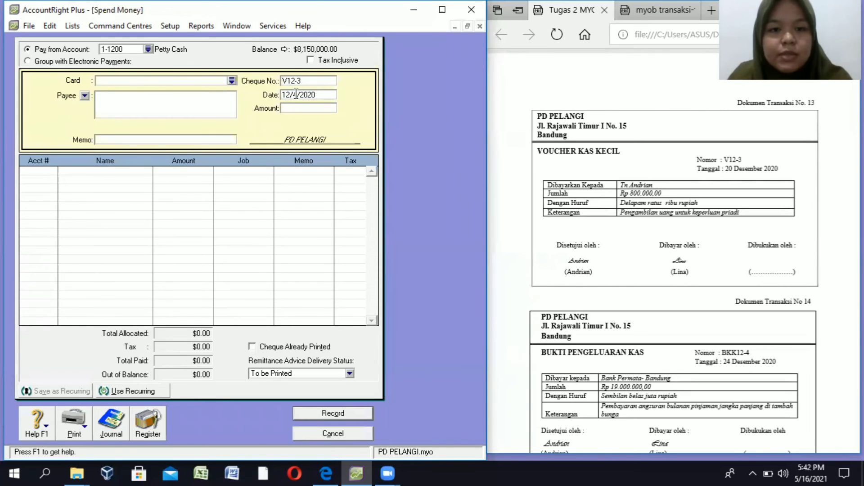
key("BackSpace")
type("20")
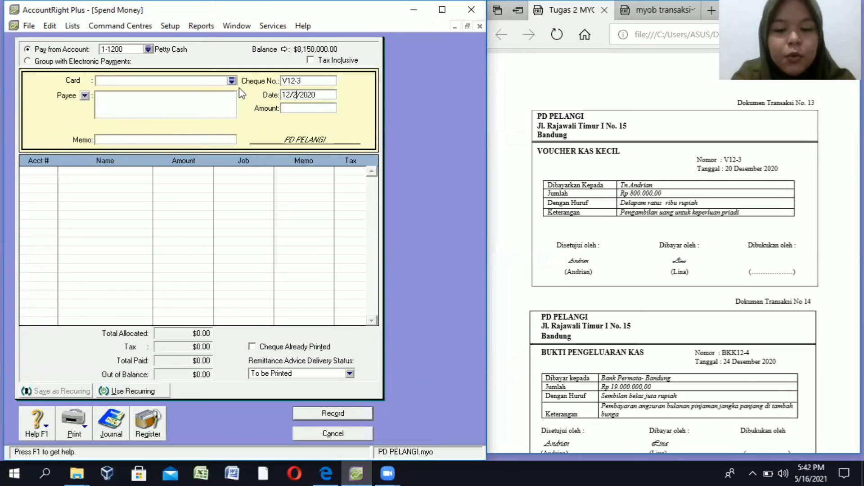
Enter an amount of 800,000 and the memo "PENGAMBILAN UANG UNTUK KEPERLUAN PRIBADI" for the petty cash voucher.
left_click(299, 108)
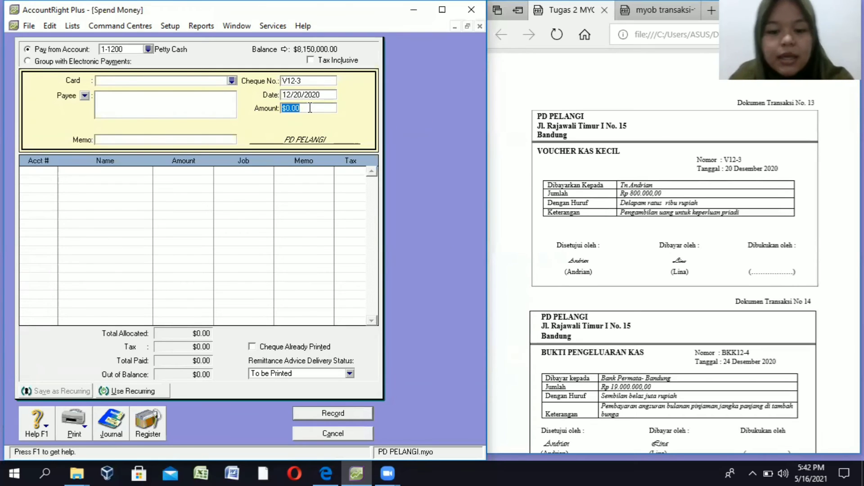
type("80")
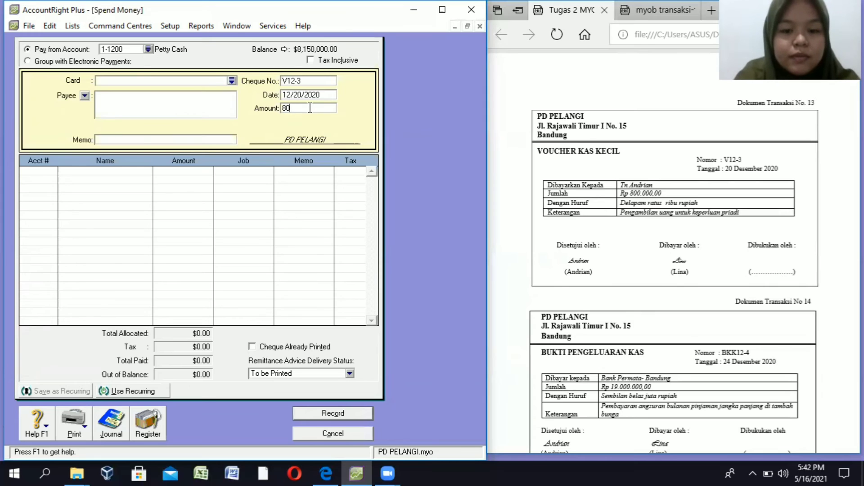
type("90000")
key("Tab")
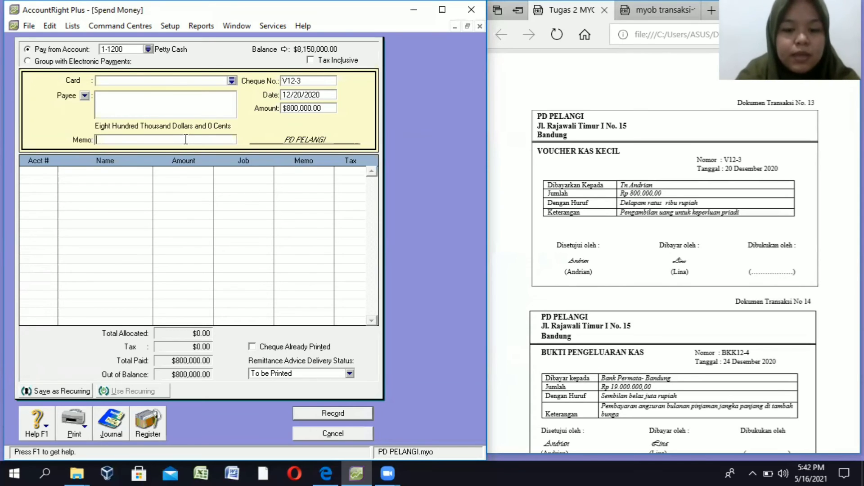
type("PENGAMBILAN UANG UN")
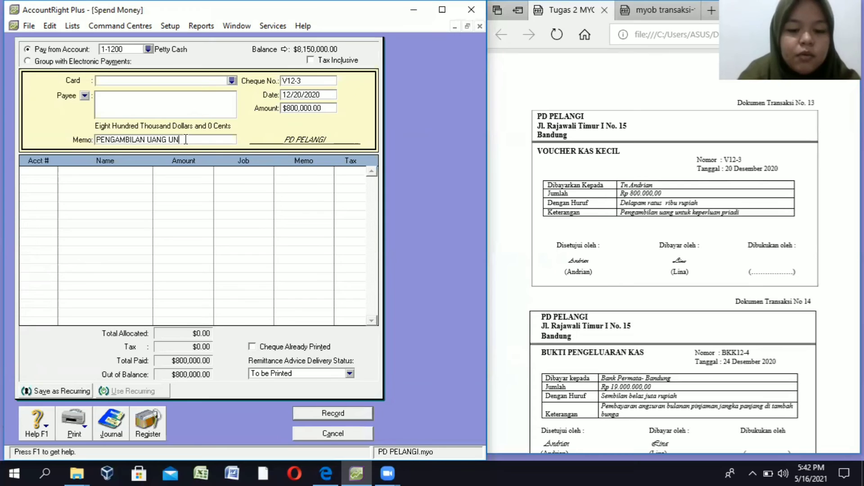
type("TUK K")
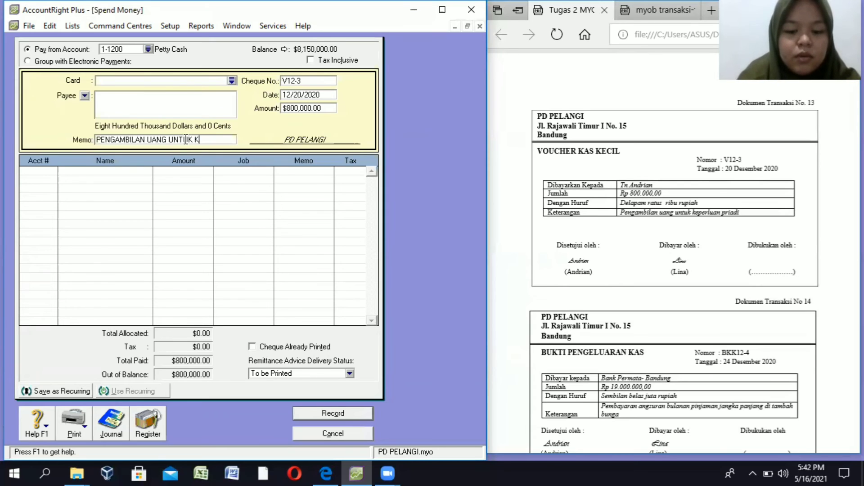
type("EPERLUAN PRIBADIU")
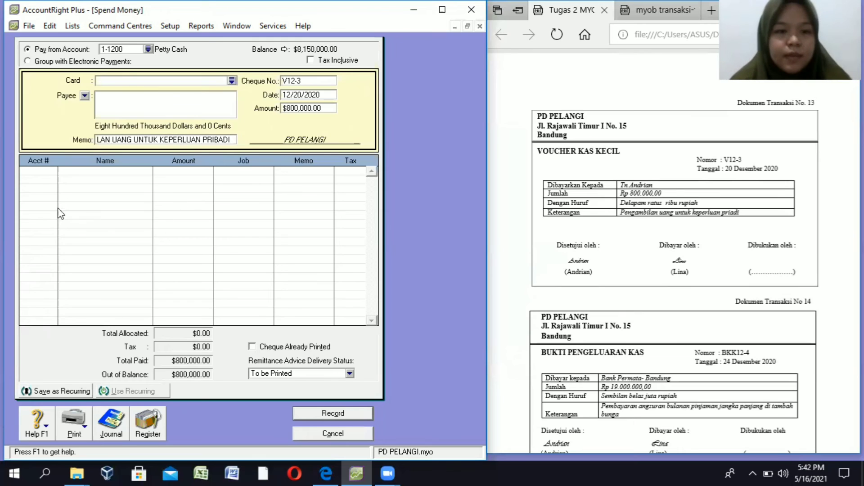
Allocate the petty cash withdrawal to the owner's drawing account 3-1200.
left_click(45, 170)
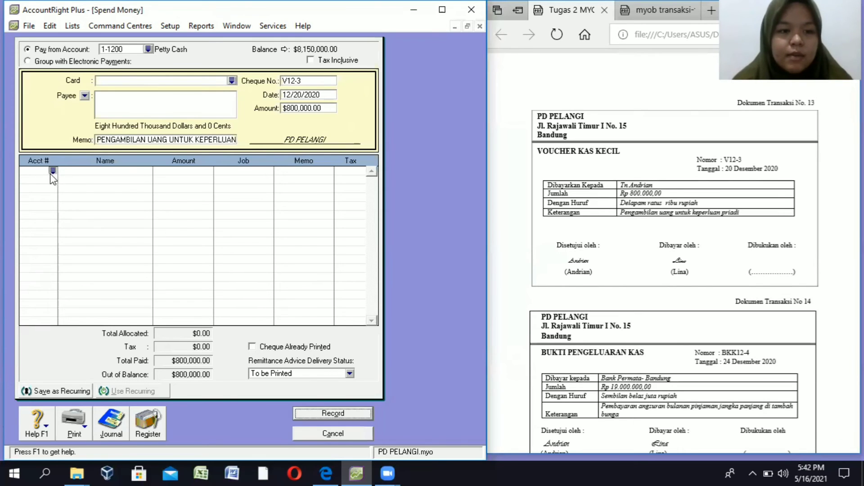
type("63-1200")
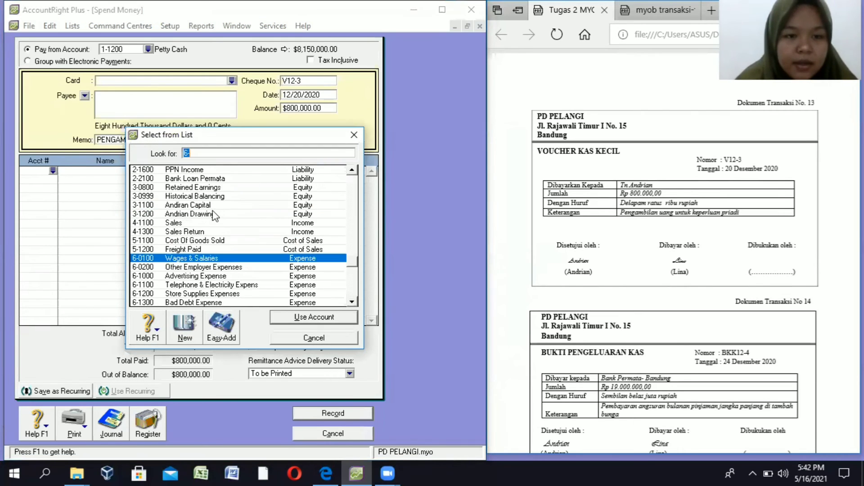
left_click(329, 316)
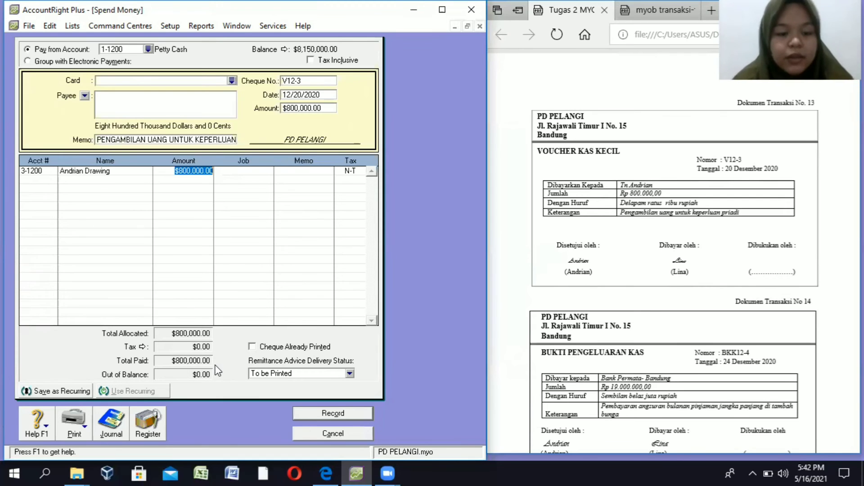
Review the recap of voucher V12-3's journal entries and record the transaction.
key("ctrl+r")
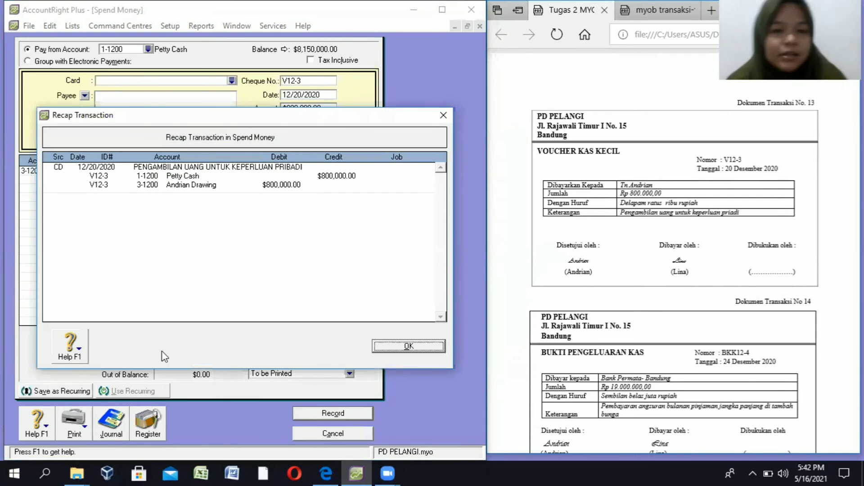
left_click(385, 347)
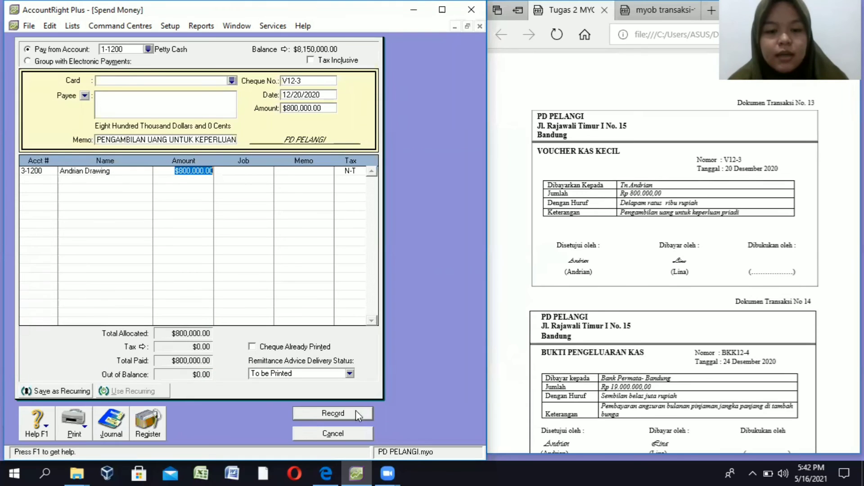
left_click(355, 412)
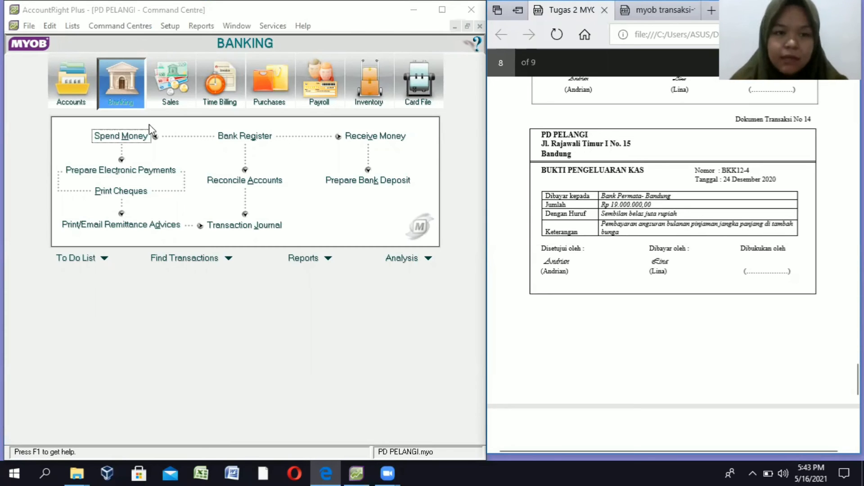
Open a new Spend Money transaction for the Bank Permata payment and pay it from account 1-1100 Cash In Bank.
left_click(139, 142)
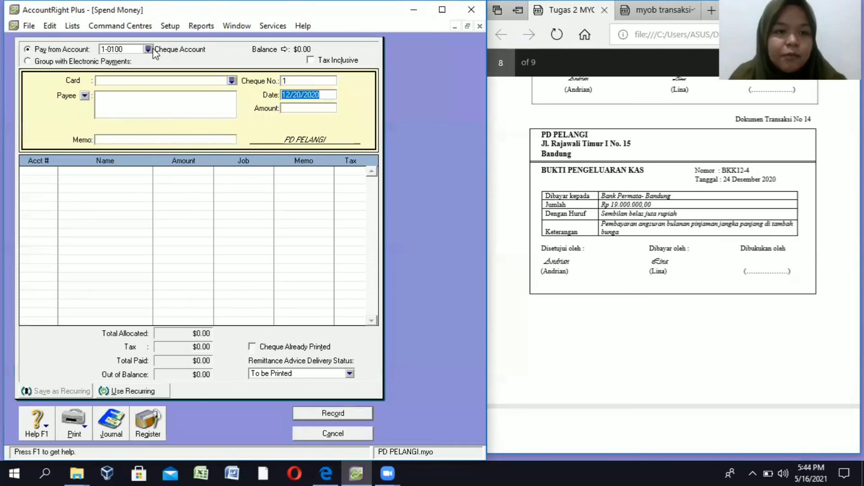
left_click(149, 50)
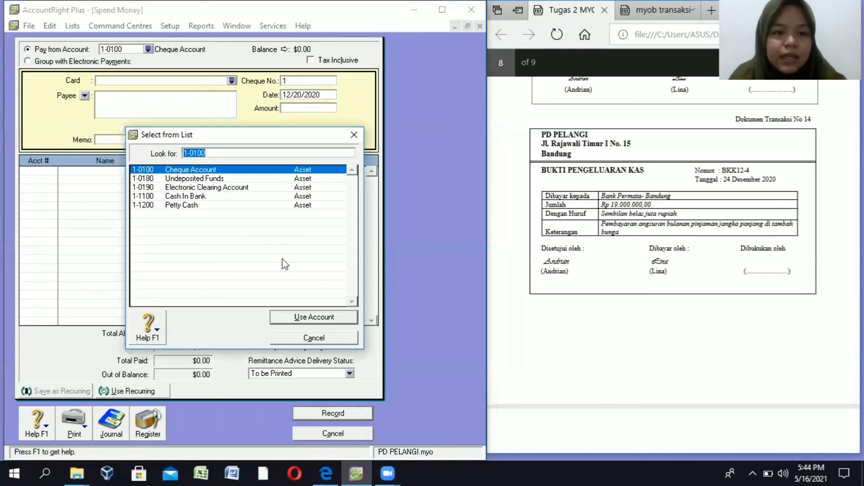
type("1-1100")
left_click(334, 317)
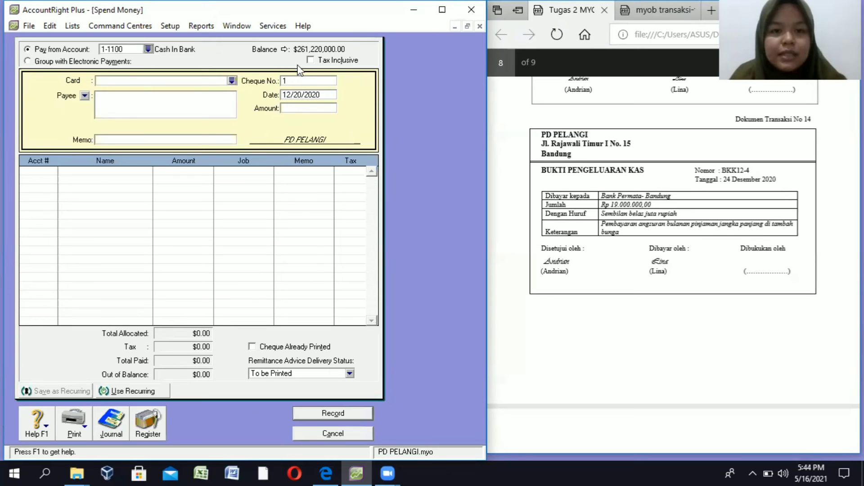
Set the Bank Permata payment's cheque number to BKK12-4 and its date to 12/24/2020.
left_click(320, 81)
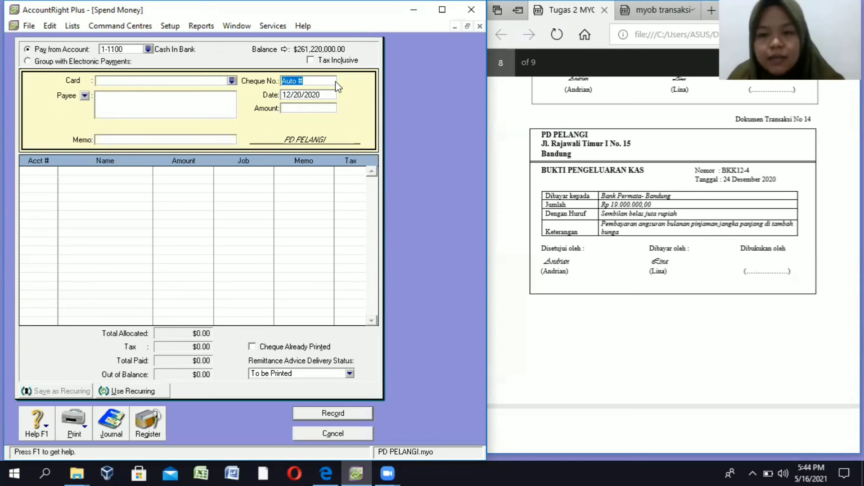
type("BKK")
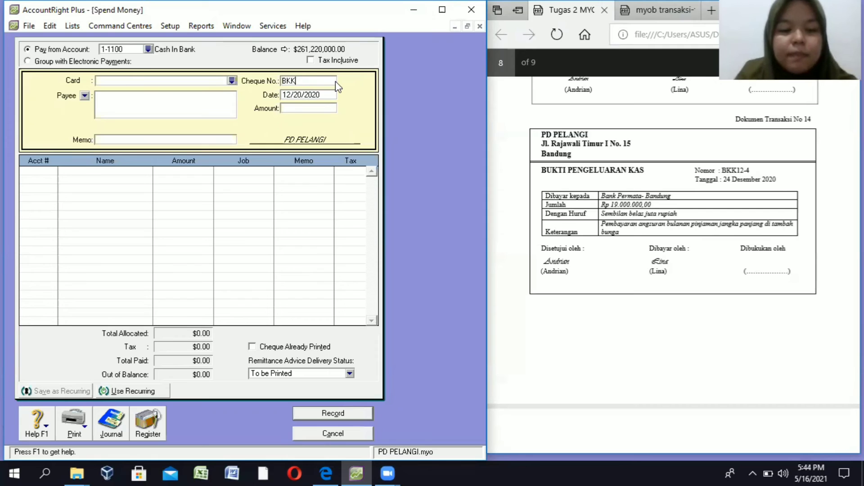
type("12-4")
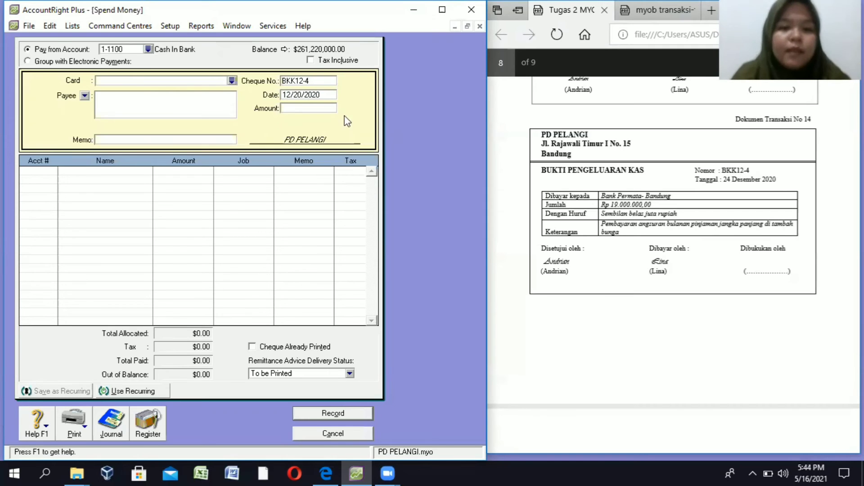
left_click(302, 95)
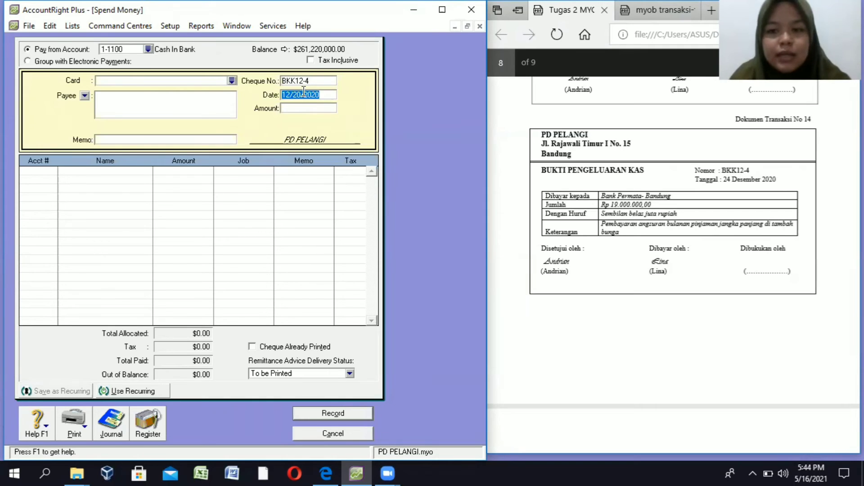
left_click(302, 93)
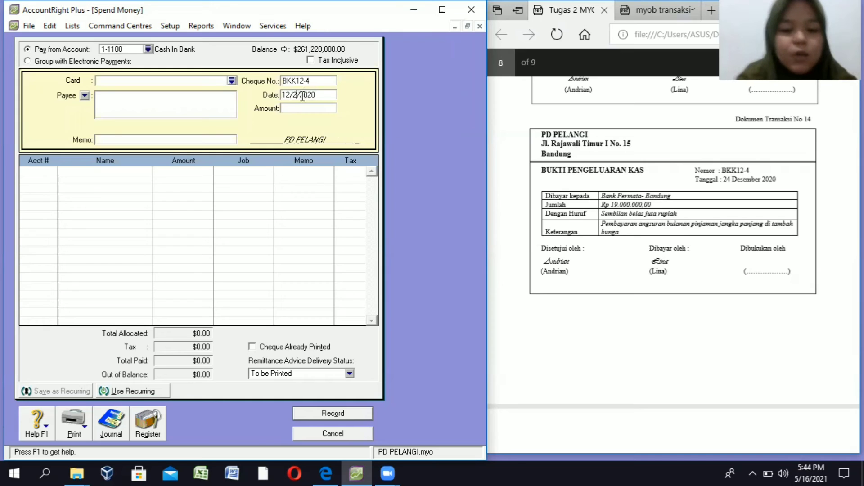
type("4")
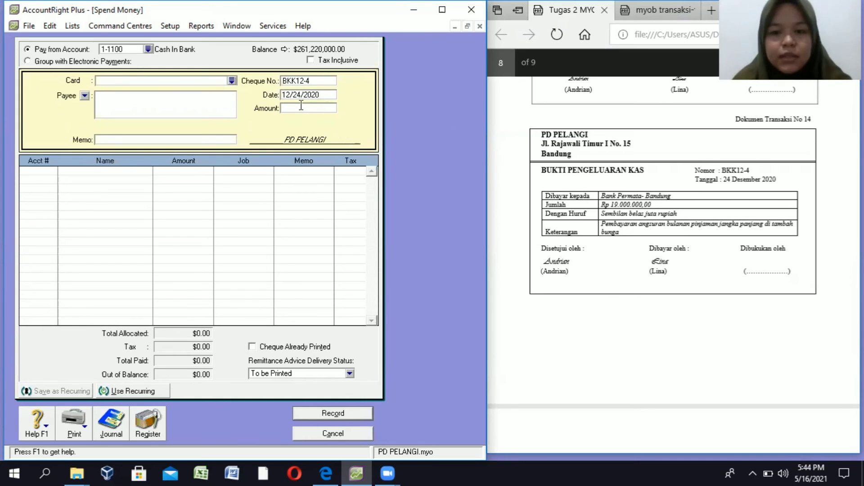
Enter an amount of 19,000,000 and a memo beginning "PEMBAYARAN ANGSURAN BULANAN JK.PA" for the loan instalment.
left_click(301, 106)
type("19")
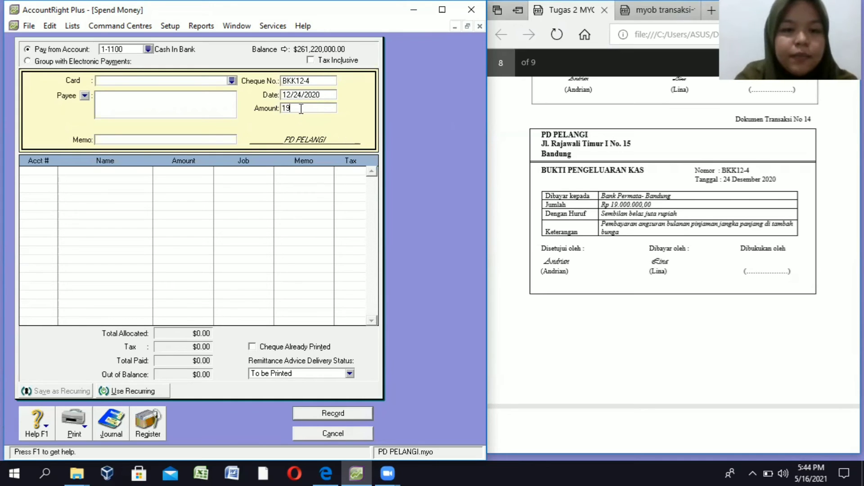
type(",000,000")
key("Tab")
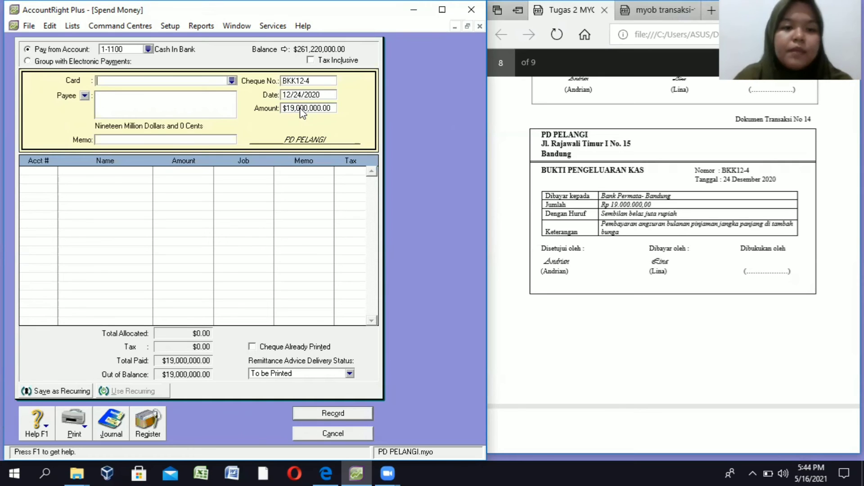
left_click(174, 140)
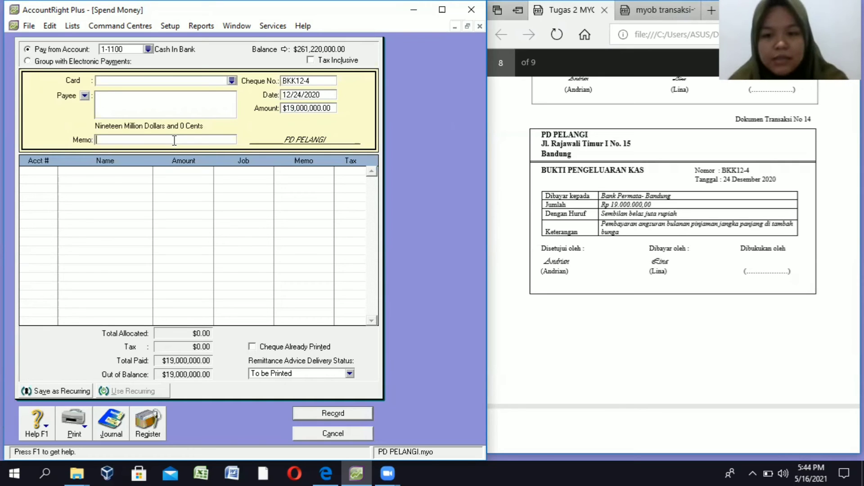
type("PEMBA")
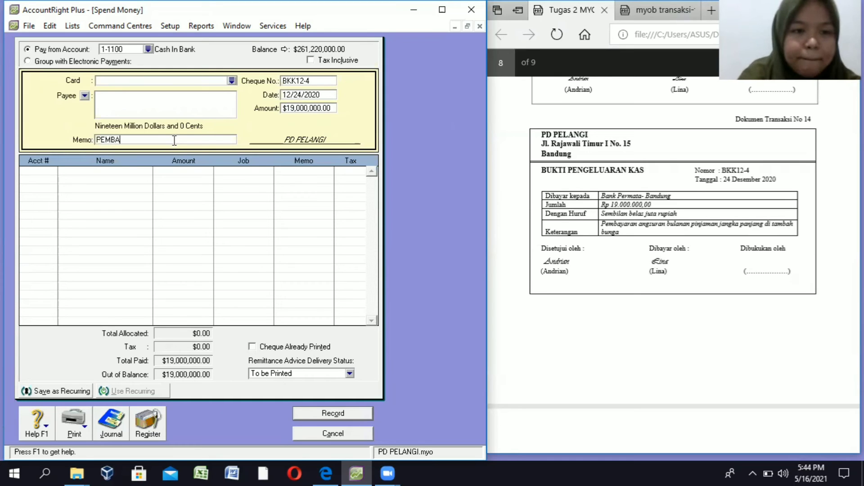
type("YARAN ANGSURAN BULANAN JK.P")
key("Tab")
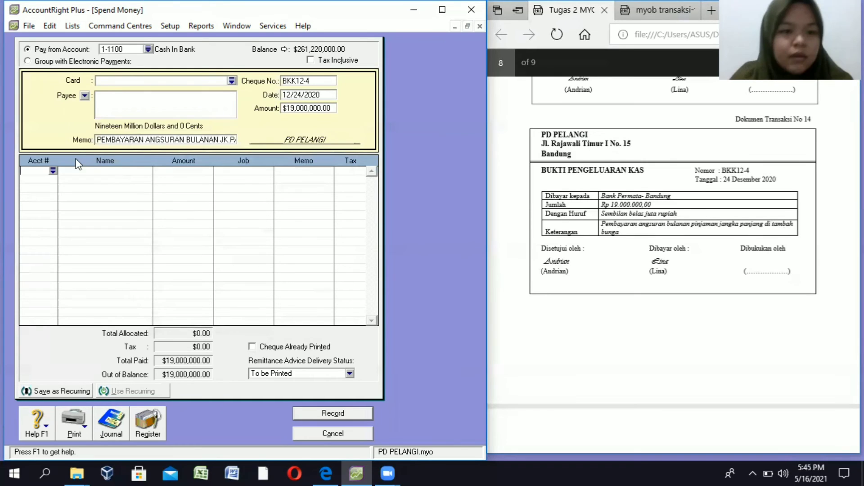
Allocate the payment as 16,000,000 to account 2-2100 Bank Loan Permata and 3,000,000 to account 9-1100 Interest Expense.
left_click(52, 171)
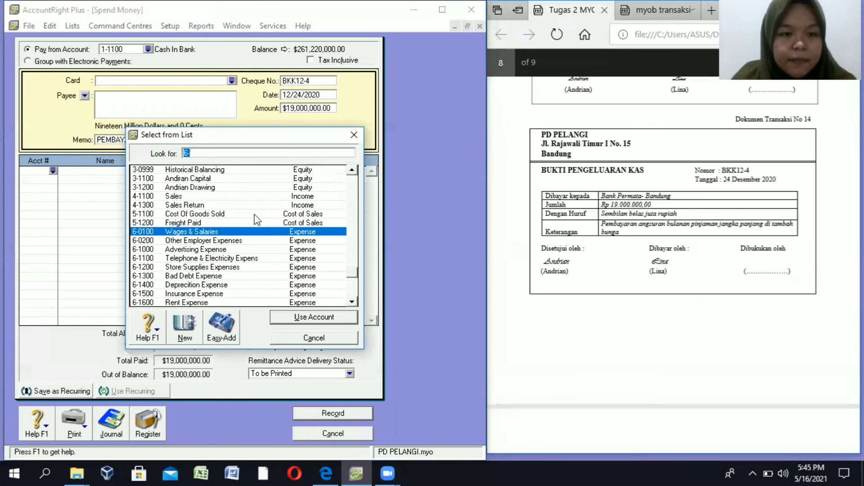
left_click(231, 178)
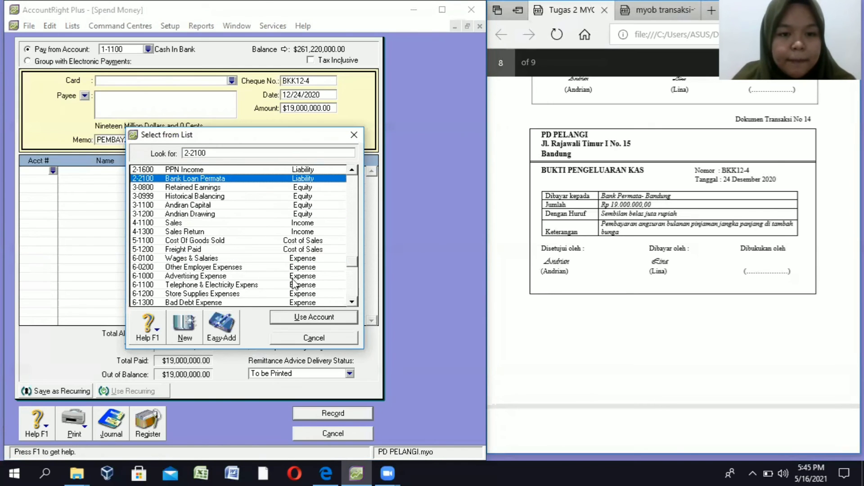
left_click(313, 317)
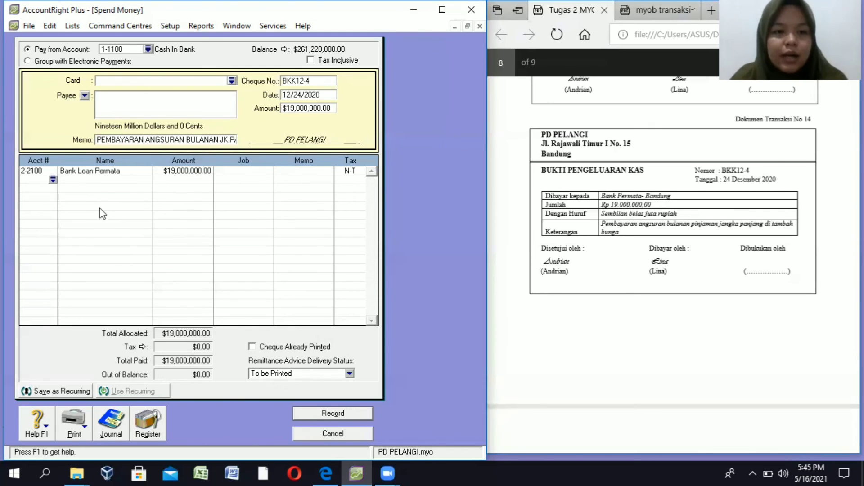
left_click(52, 179)
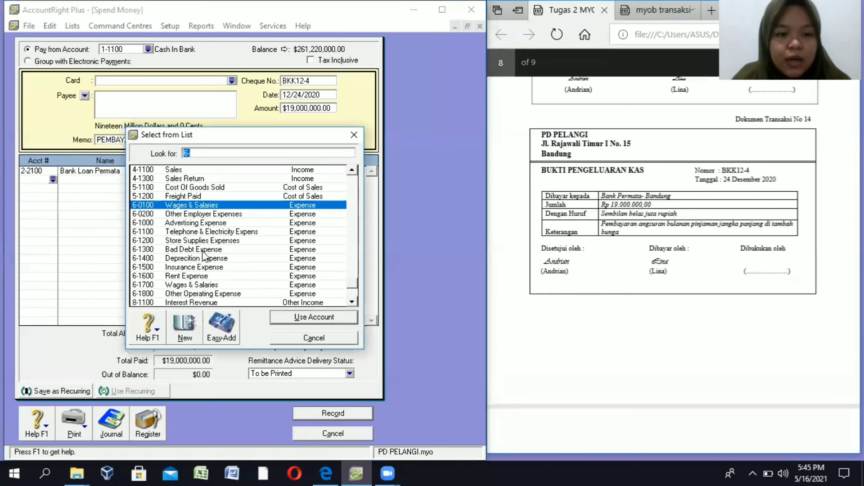
scroll(207, 299, "down", 1)
left_click(205, 293)
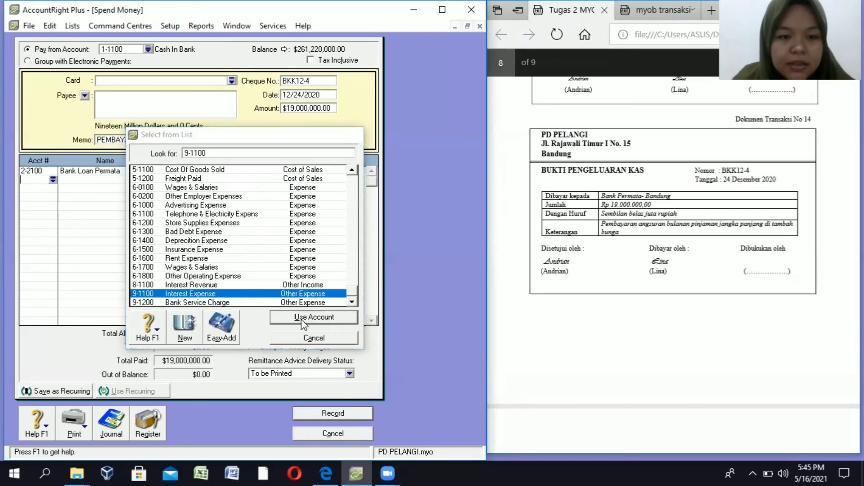
left_click(301, 319)
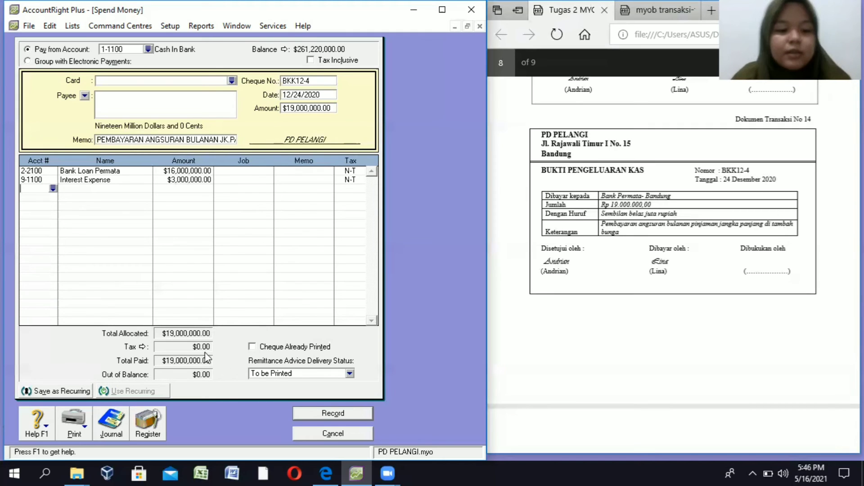
Review the recap of the BKK12-4 loan payment's journal entries and record the transaction.
key("ctrl+r")
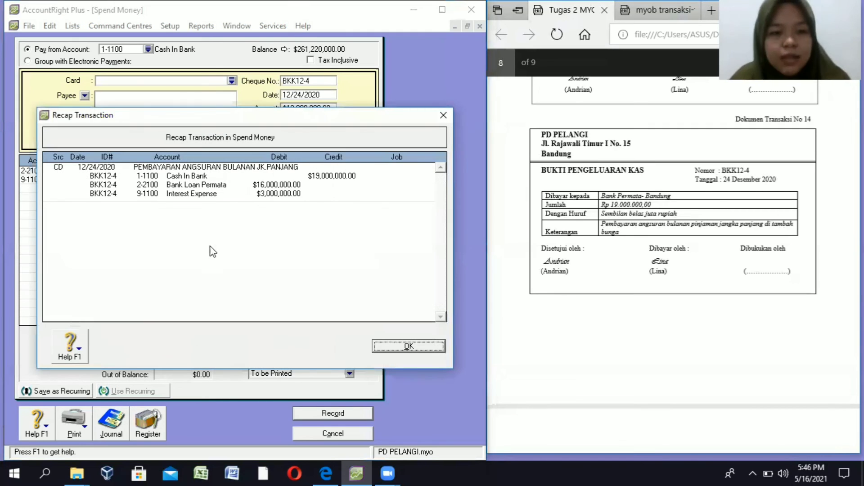
left_click(398, 345)
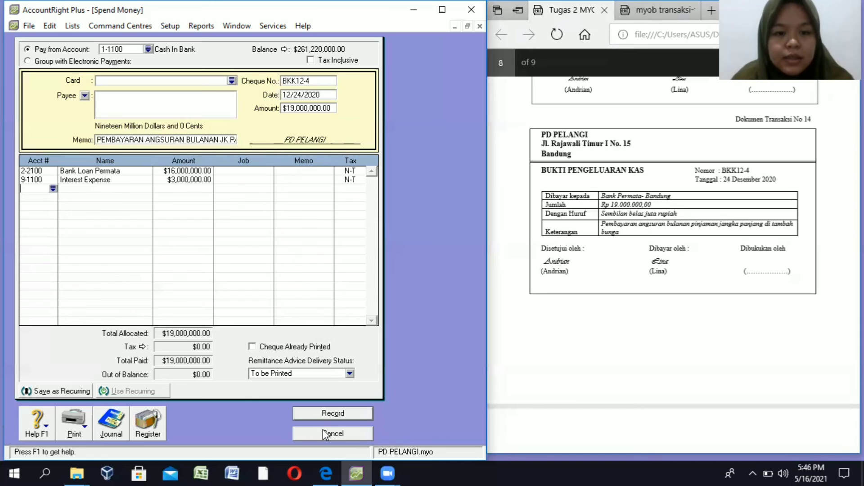
left_click(323, 414)
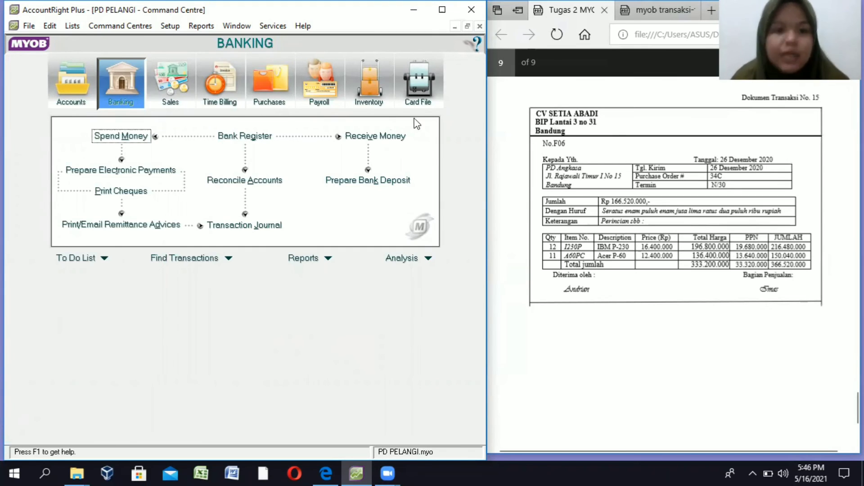
Open a new item purchase bill and choose CV Setia Abadi as the supplier.
left_click(284, 104)
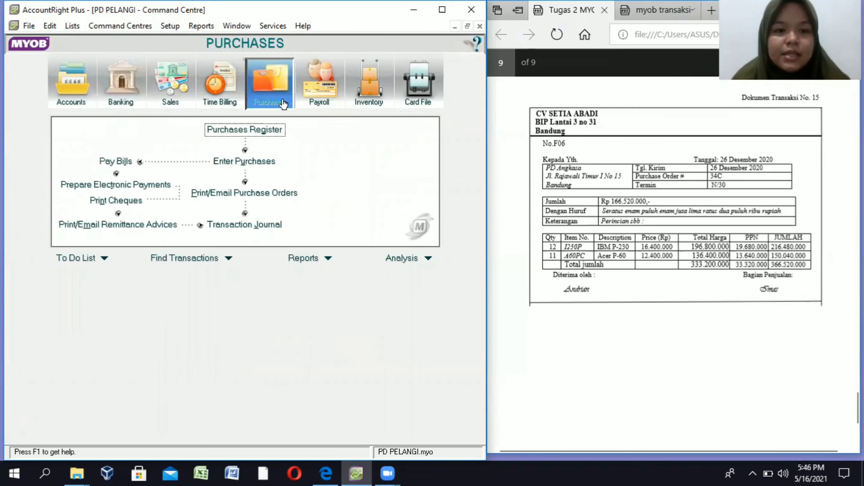
left_click(269, 159)
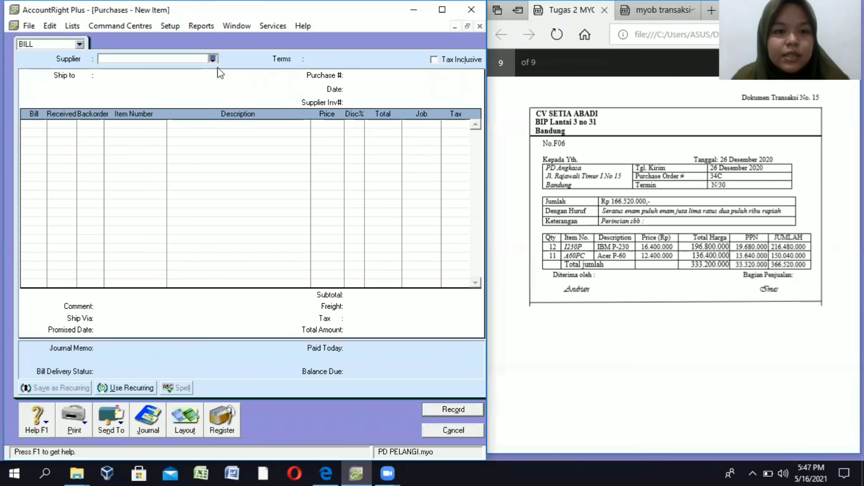
left_click(213, 58)
left_click(370, 315)
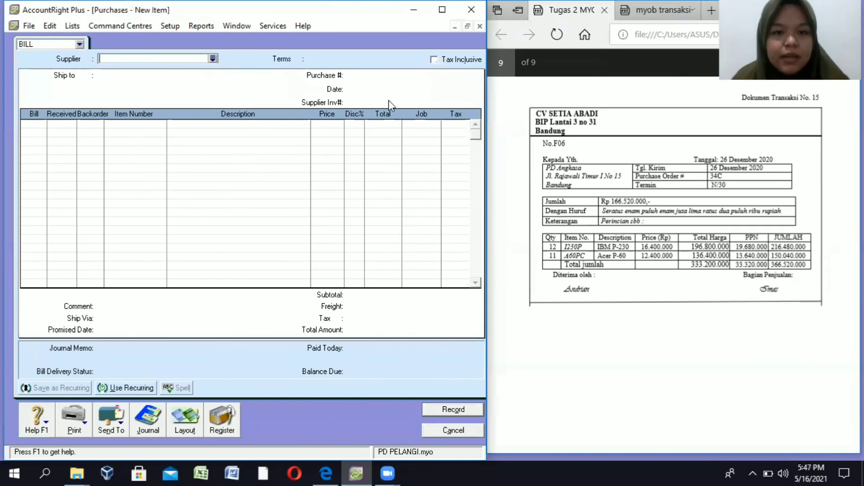
Set the bill's credit terms to payment in a given number of days with the balance due in 30 days.
left_click(298, 59)
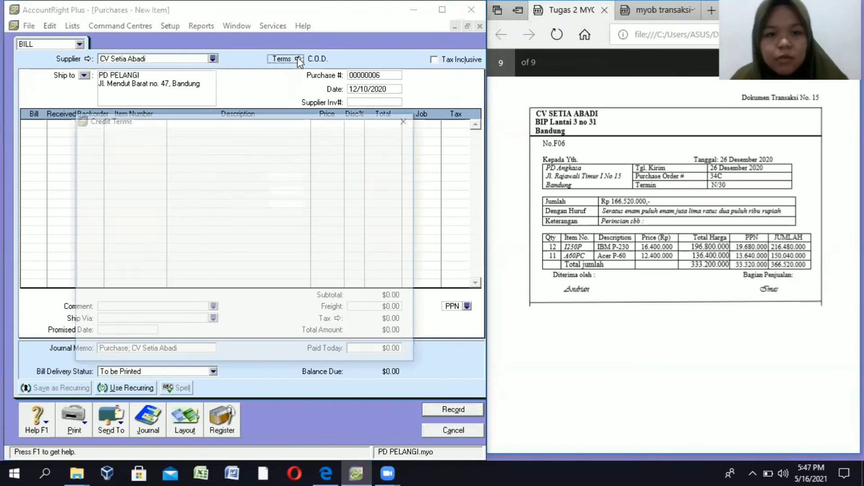
left_click(340, 156)
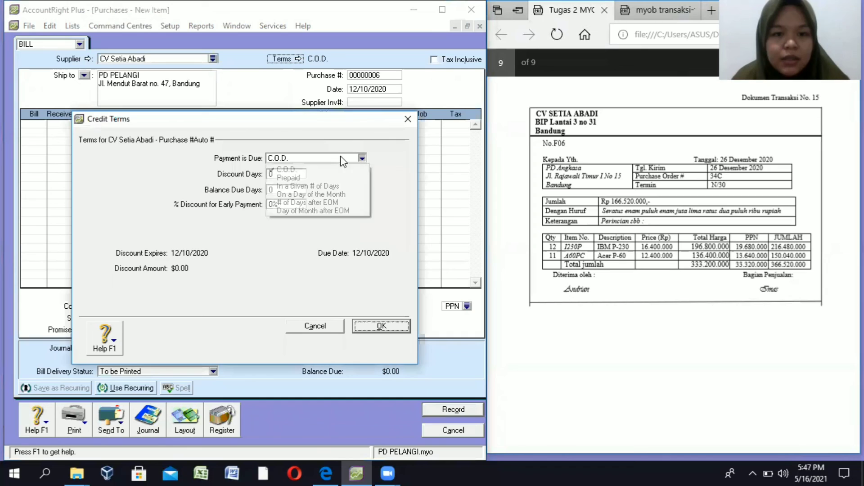
left_click(310, 186)
left_click(292, 190)
type("30")
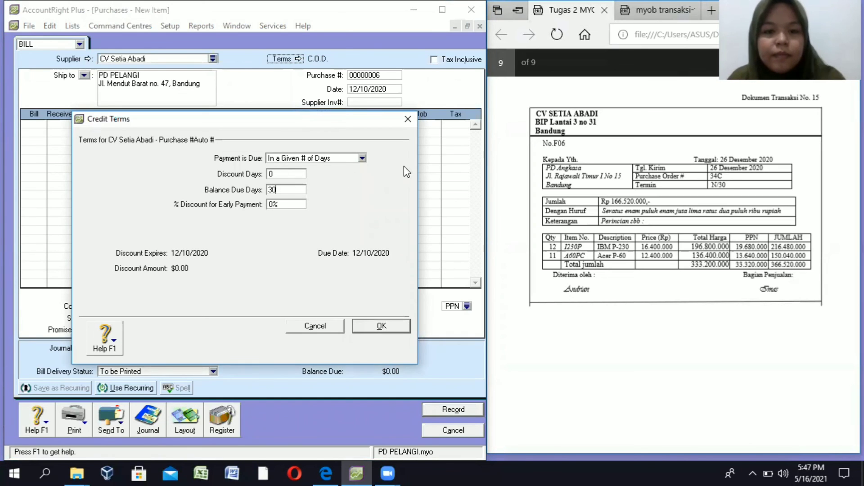
left_click(373, 328)
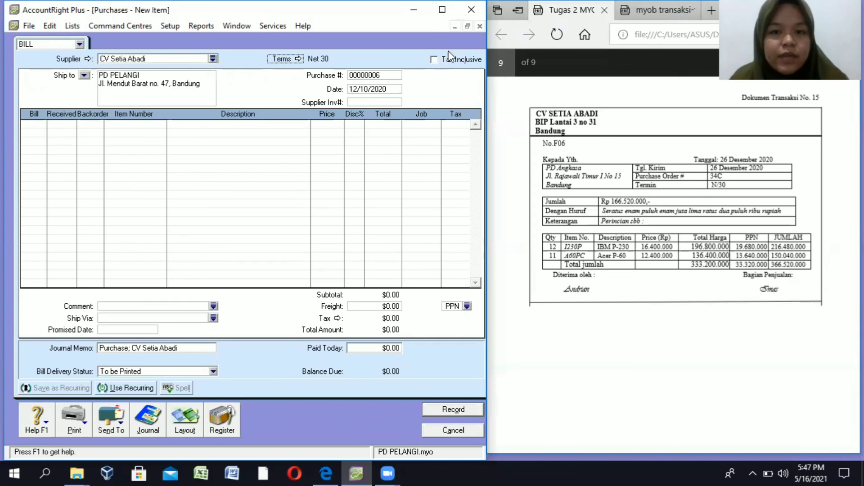
Set the bill's purchase number to F06 and its date to 12/26/2020.
left_click(377, 73)
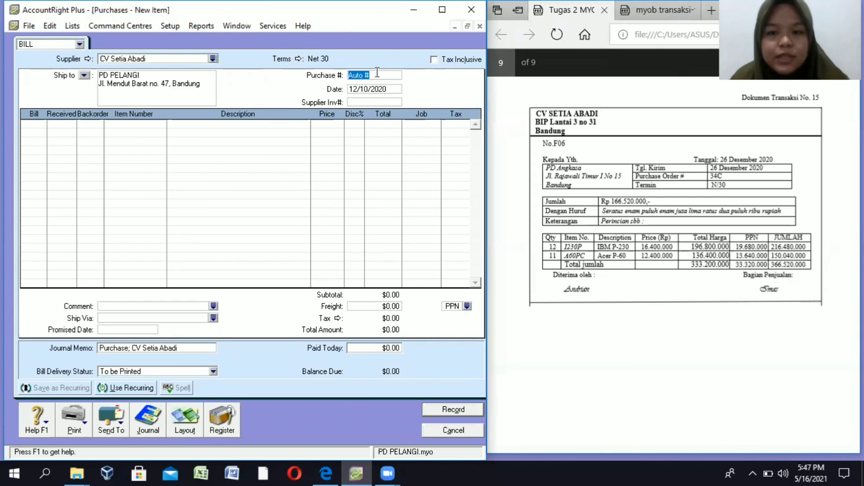
type("F")
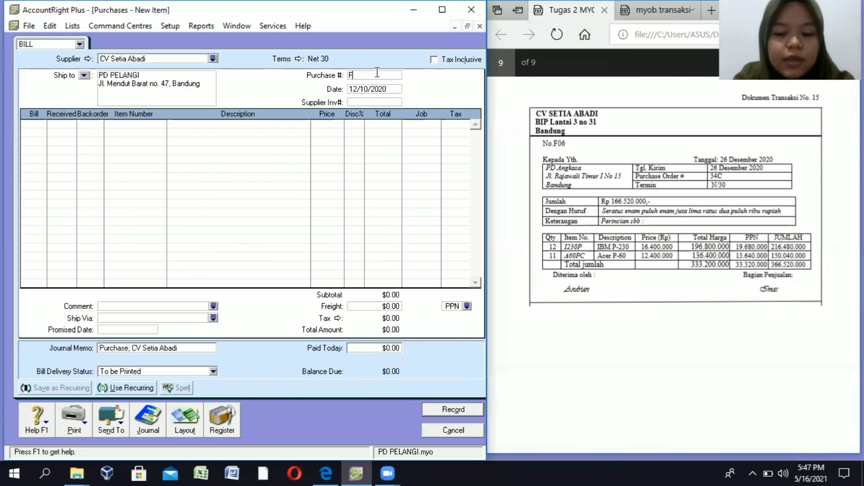
type("06")
key("Tab")
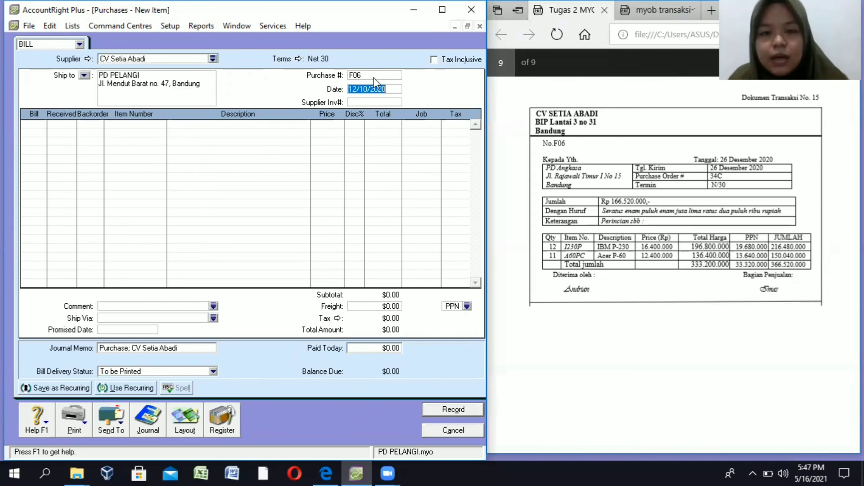
left_click(368, 86)
key("BackSpace")
key("BackSpace")
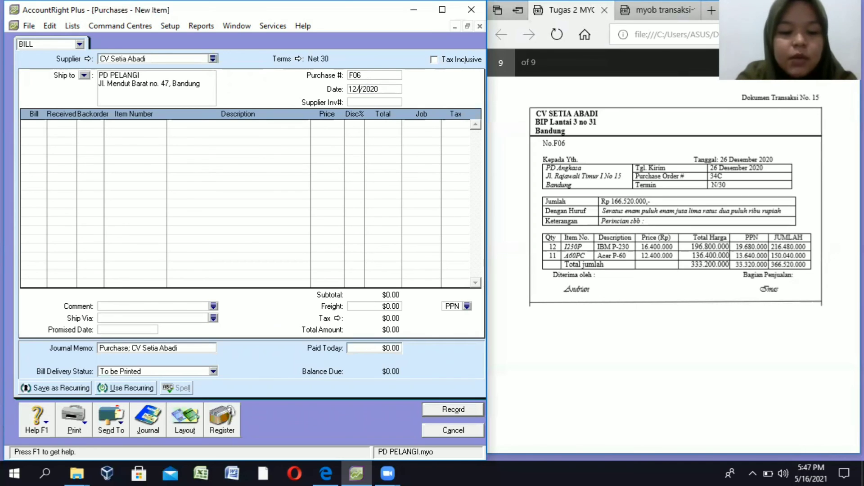
type("26")
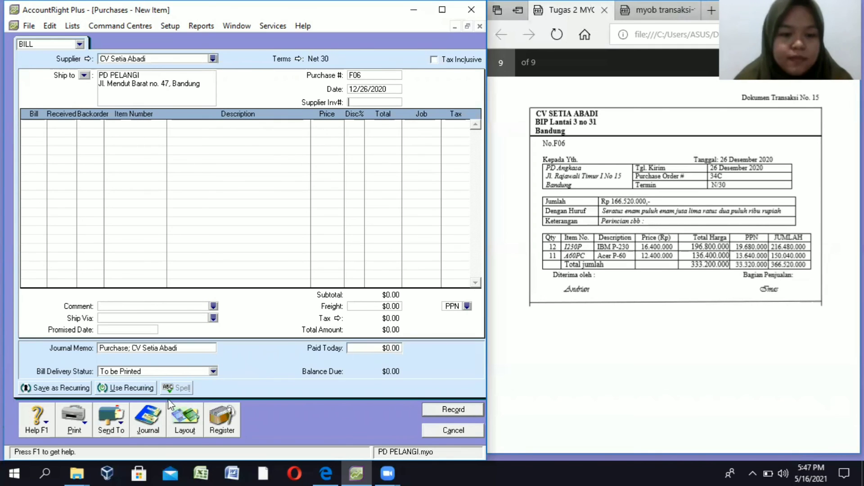
Enter billed quantities of 12 on the first line and 11 on the second line of the purchase.
left_click(37, 124)
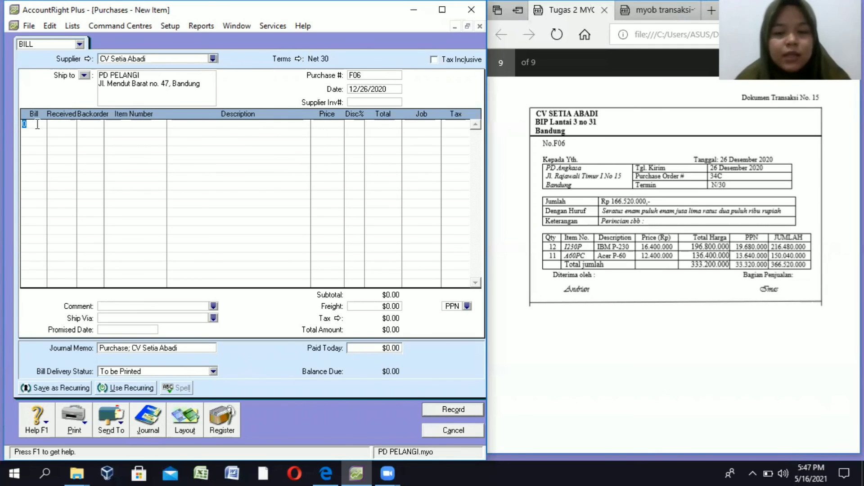
type("12")
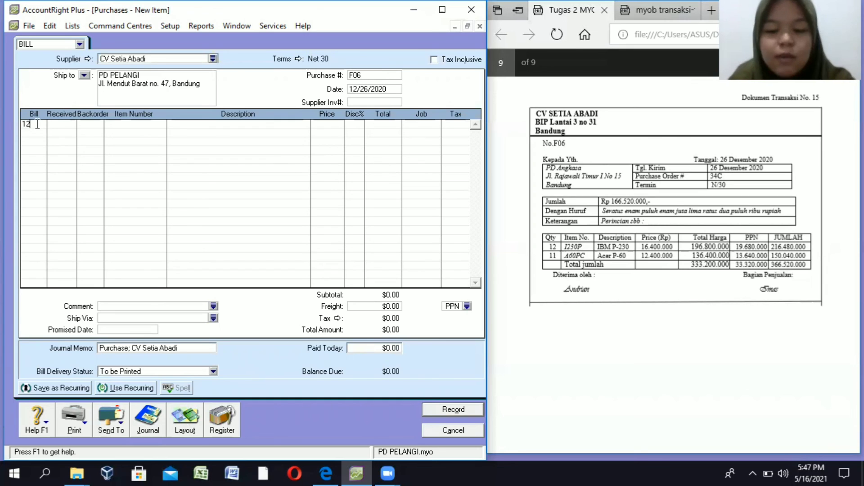
key("Return")
type("11")
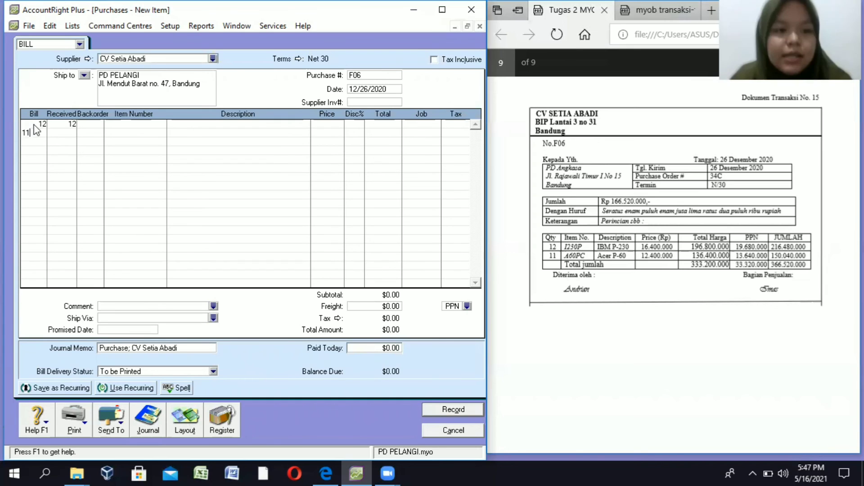
key("Return")
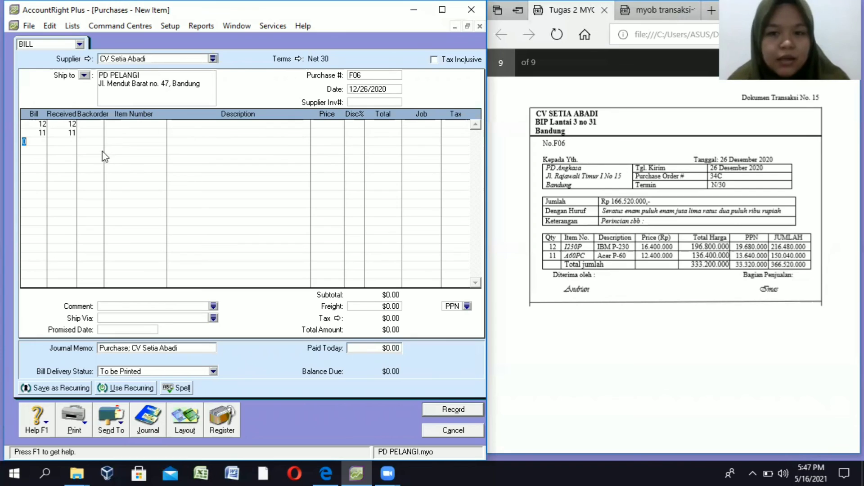
Assign item 1230P (IBM P-230) to the first line and item A60PC (Acer P-60) to the second.
left_click(108, 123)
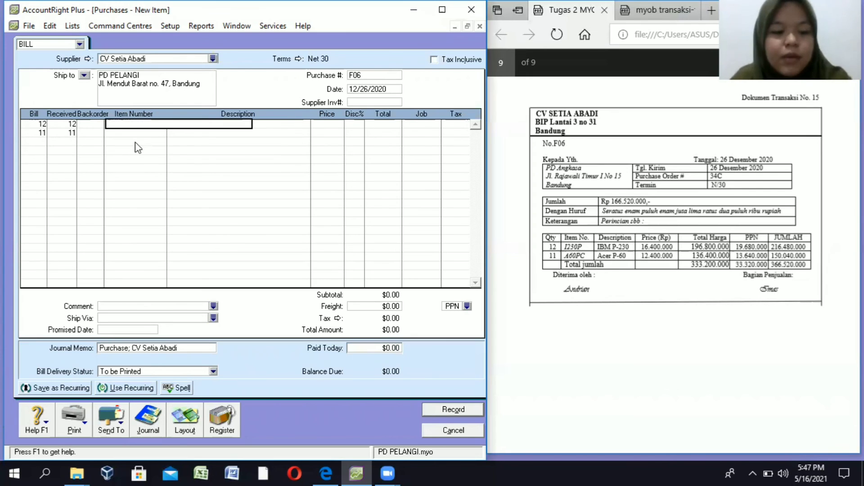
type("1230P")
key("Return")
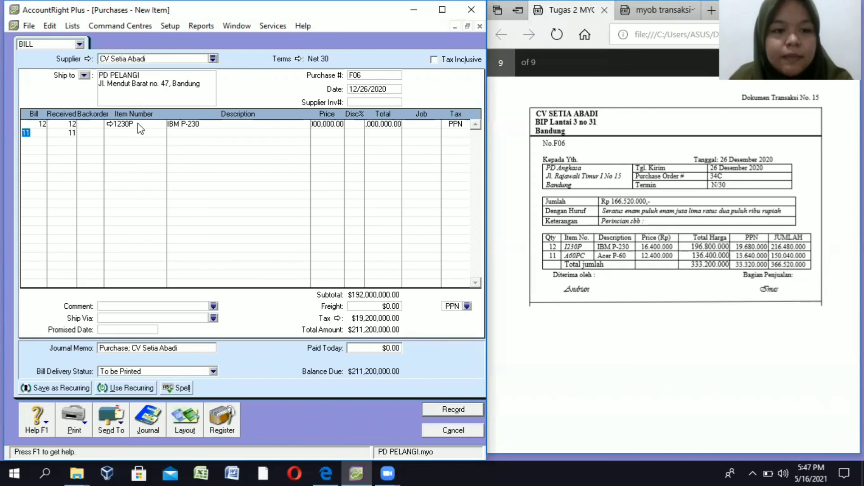
left_click(139, 132)
type("A60PC")
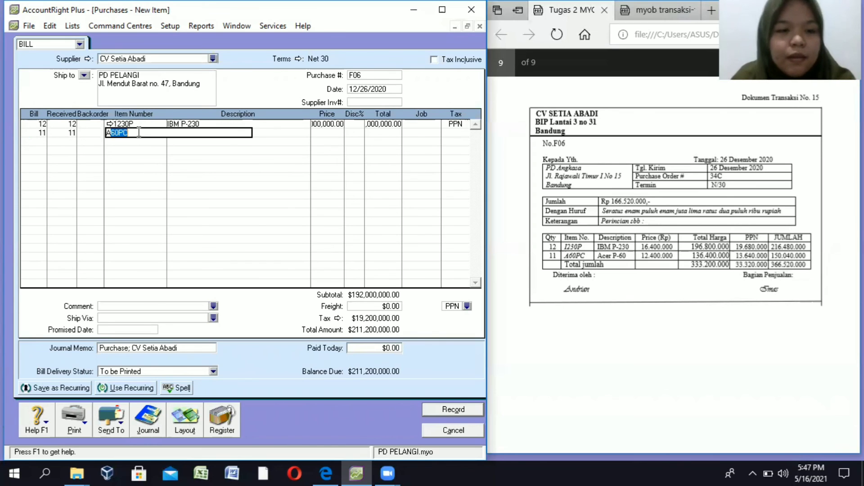
key("Return")
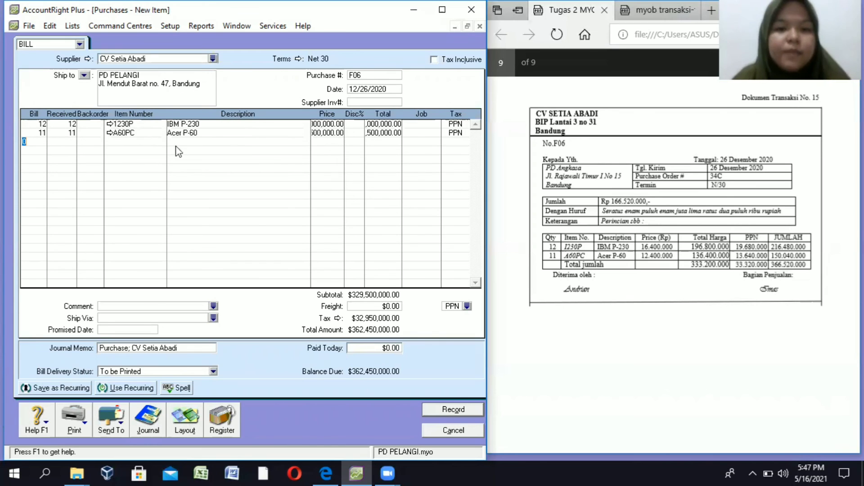
Set the unit price to 16,400,000 for the IBM P-230 and 12,400,000 for the Acer P-60.
left_click(340, 124)
type("1")
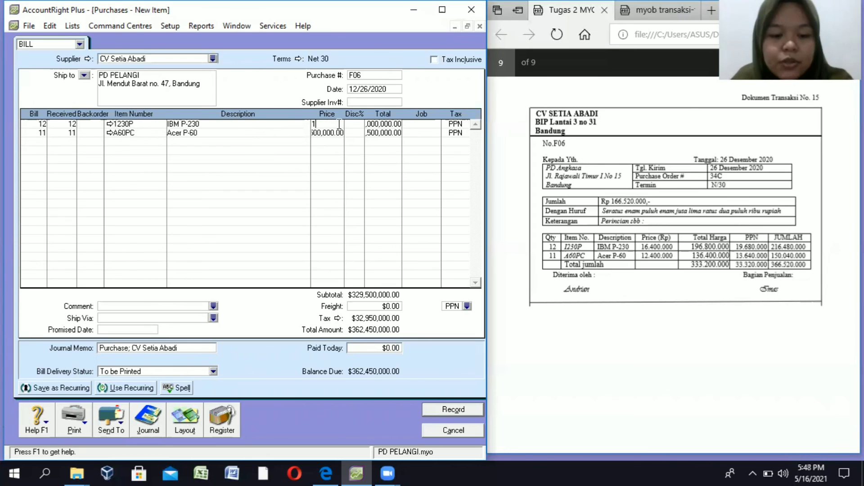
type("6400000")
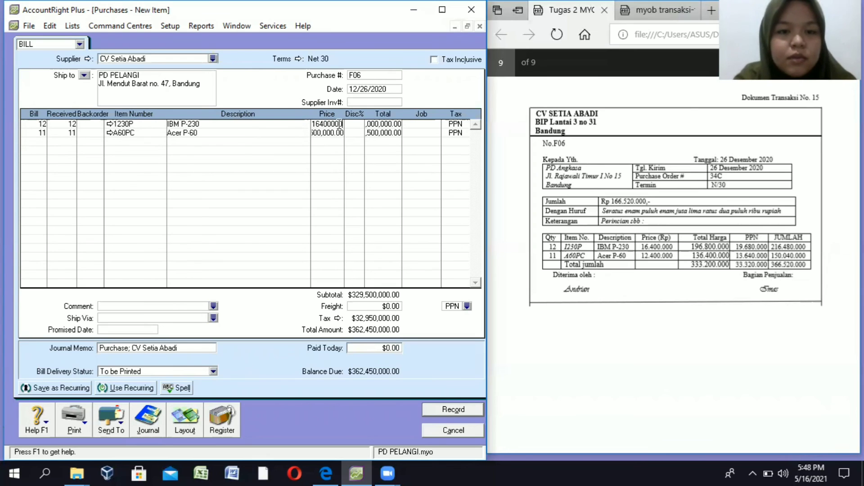
key("Return")
left_click(332, 133)
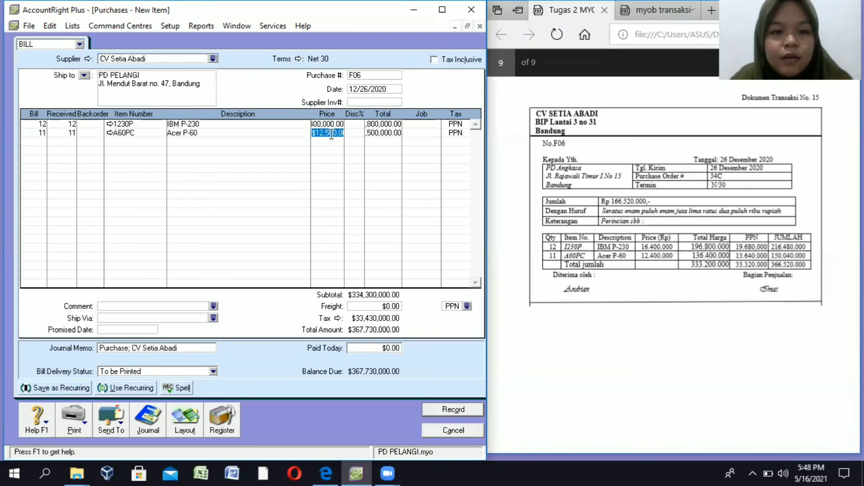
type("12")
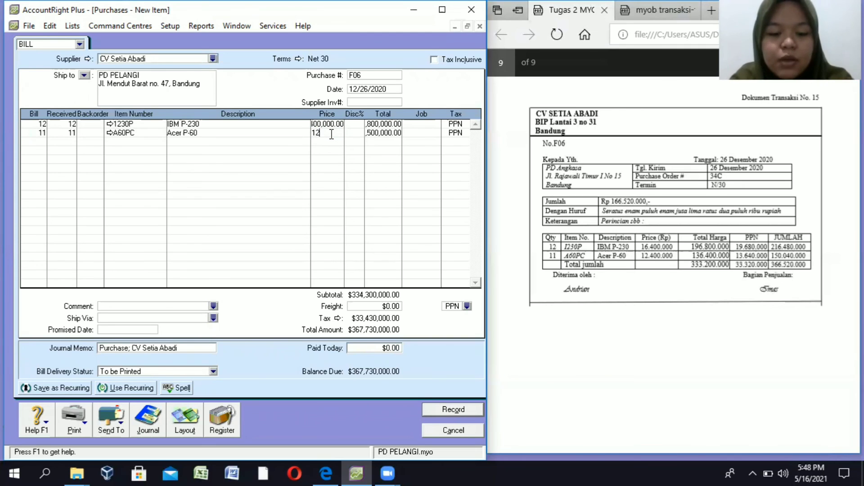
type("40")
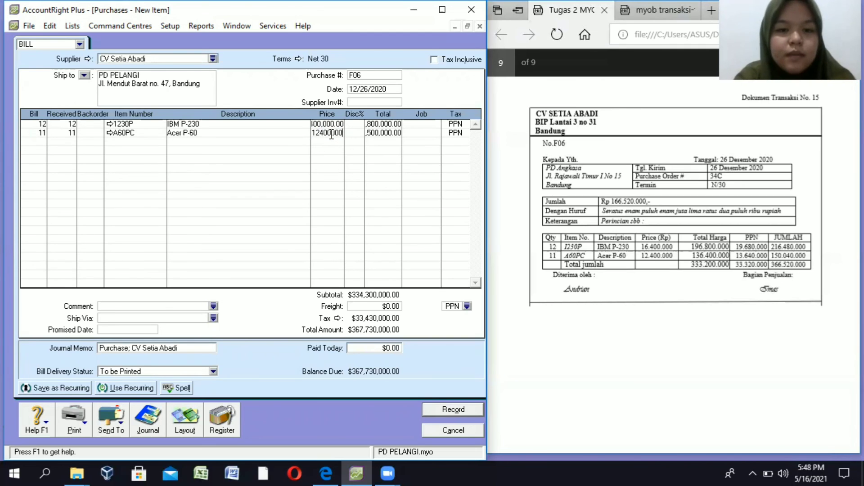
type("0000")
key("Return")
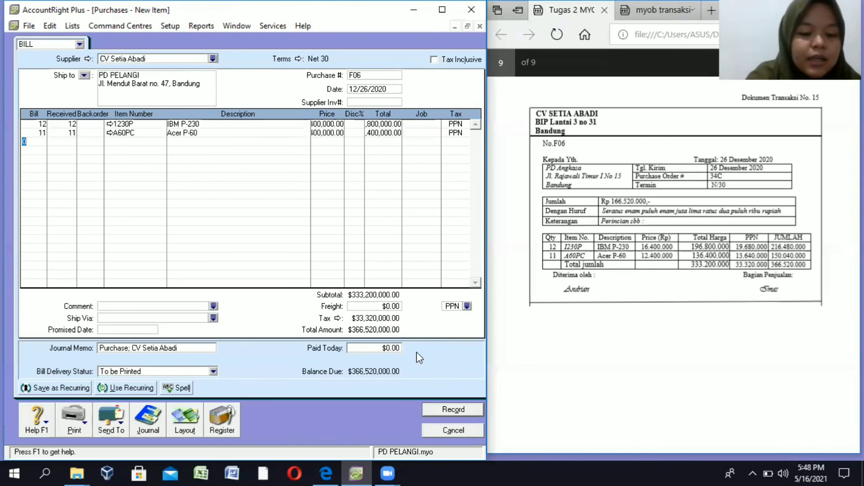
Review the recap of purchase F06, record it without changing the tax code, and leave the purchase entry.
key("ctrl+r")
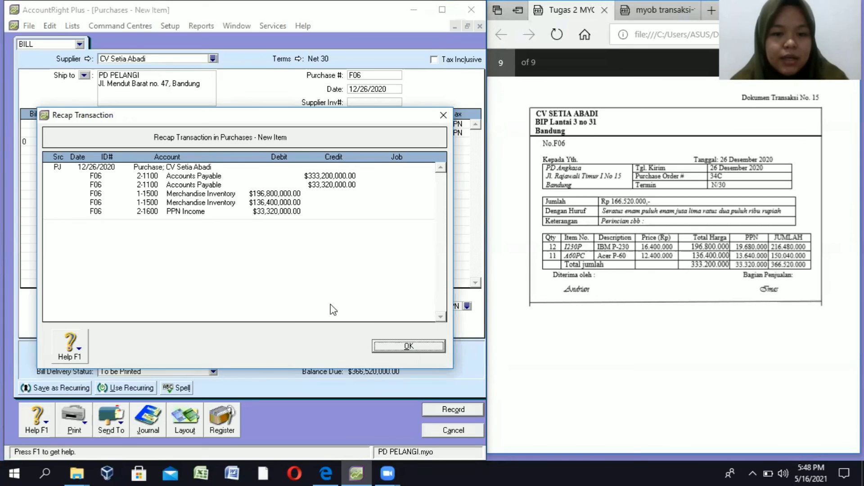
left_click(396, 345)
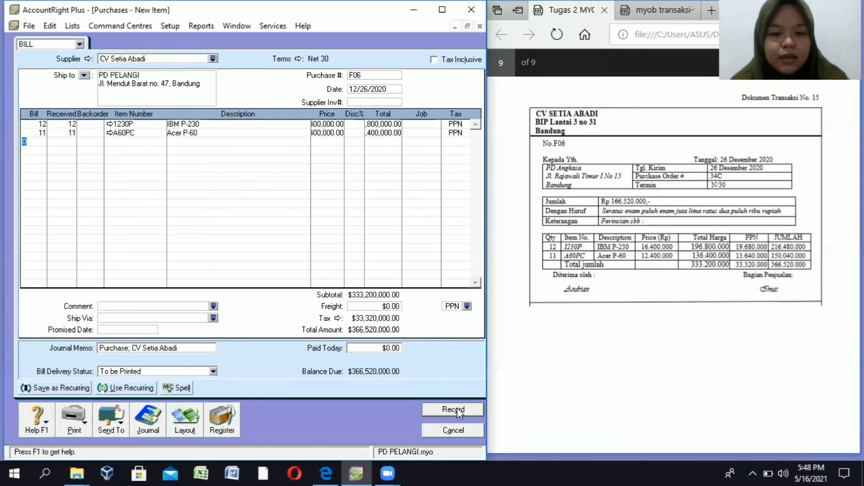
left_click(454, 409)
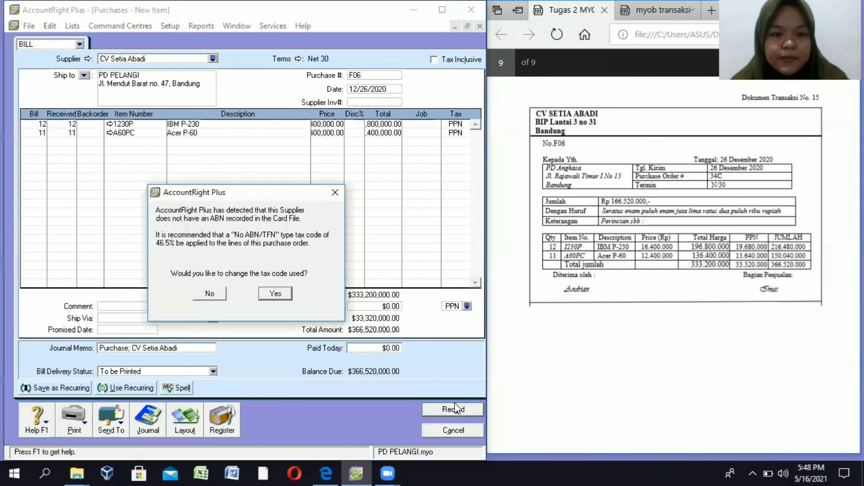
left_click(208, 294)
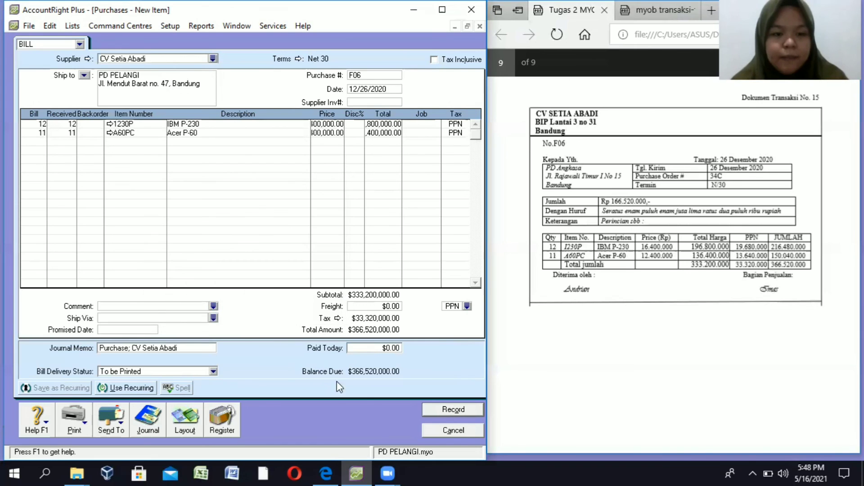
key("Escape")
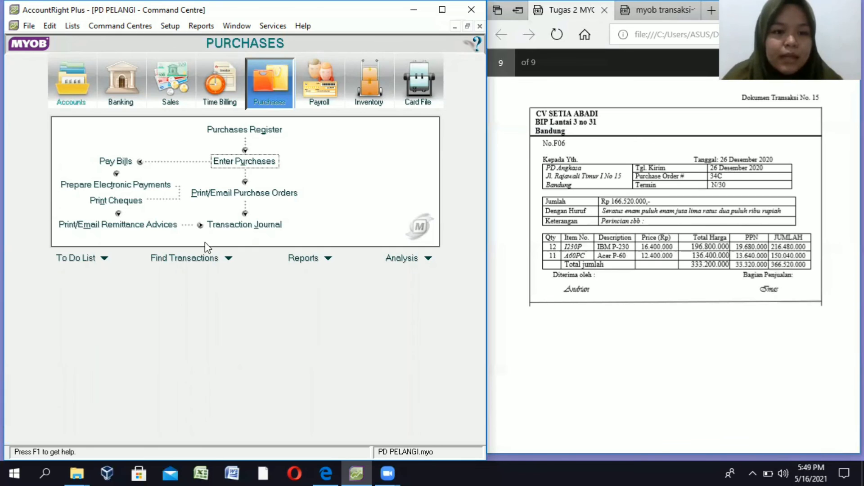
Examine all entries dated 1/1/2020 to 12/31/2020 in the Transaction Journal through the CV Setia Abadi purchase, and close the journal.
left_click(69, 103)
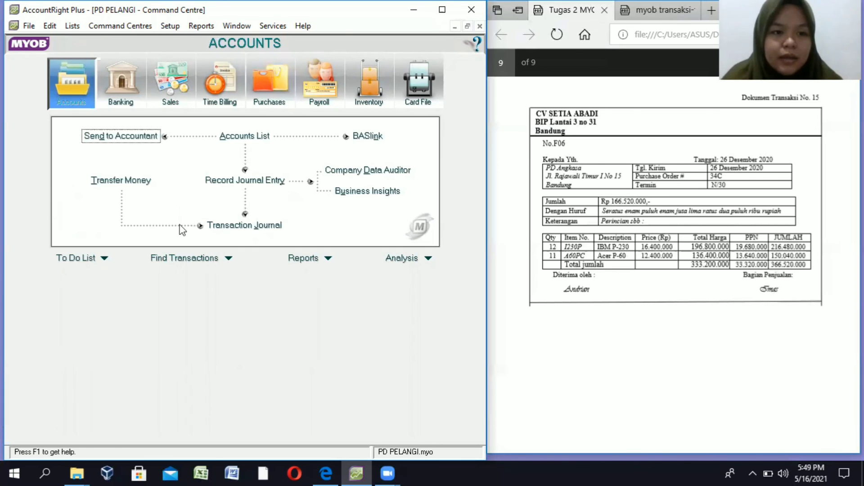
left_click(258, 227)
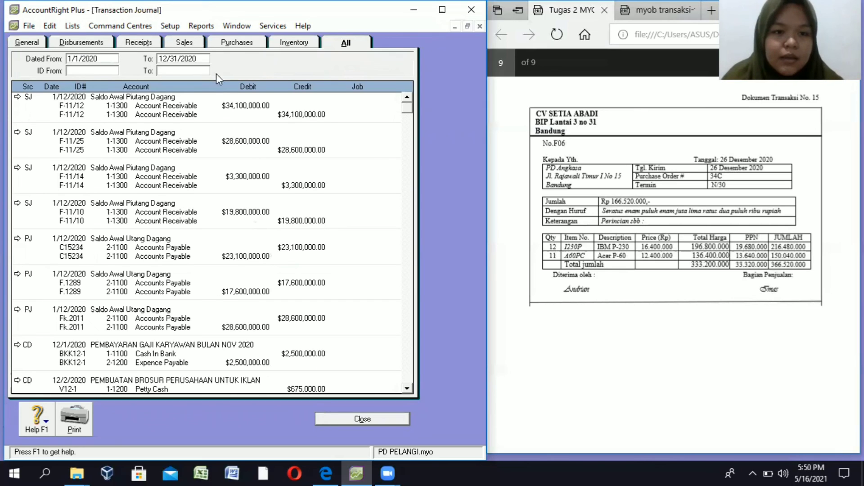
left_click(207, 59)
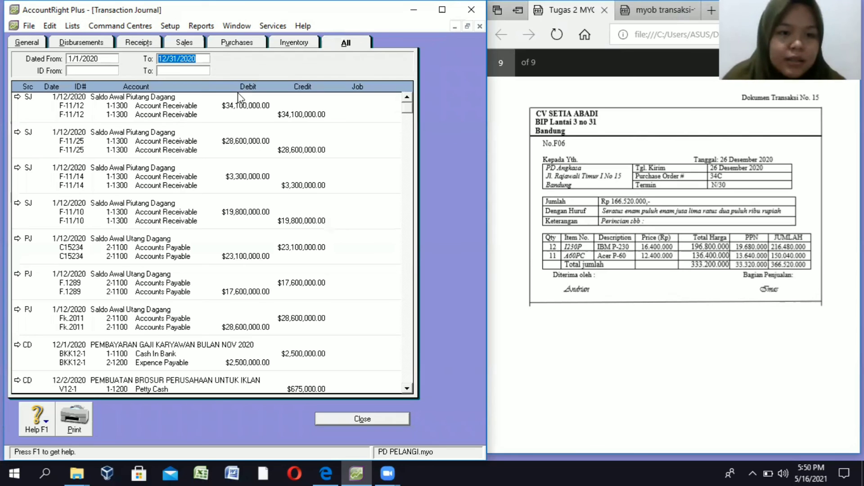
left_click(242, 112)
scroll(266, 146, "down", 3)
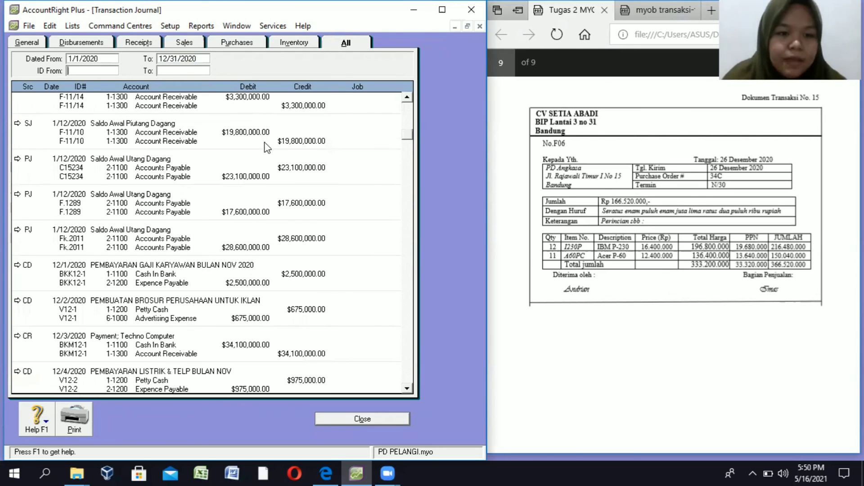
scroll(266, 146, "down", 3)
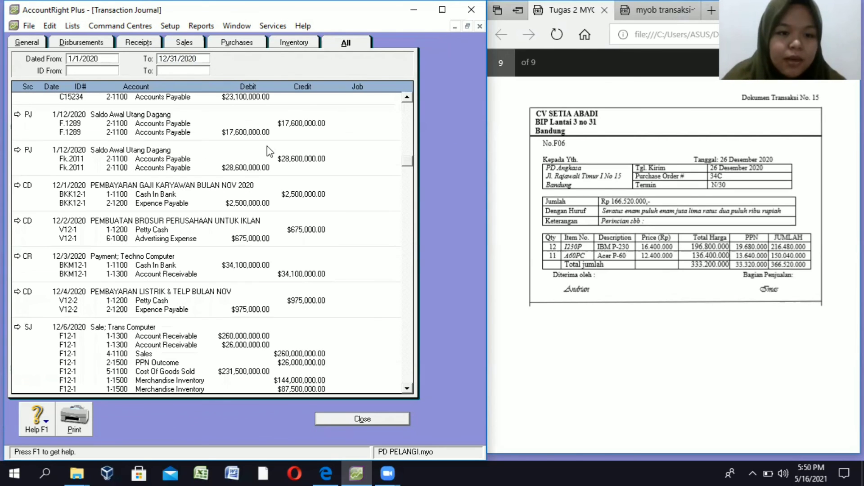
scroll(266, 146, "down", 3)
scroll(267, 146, "down", 10)
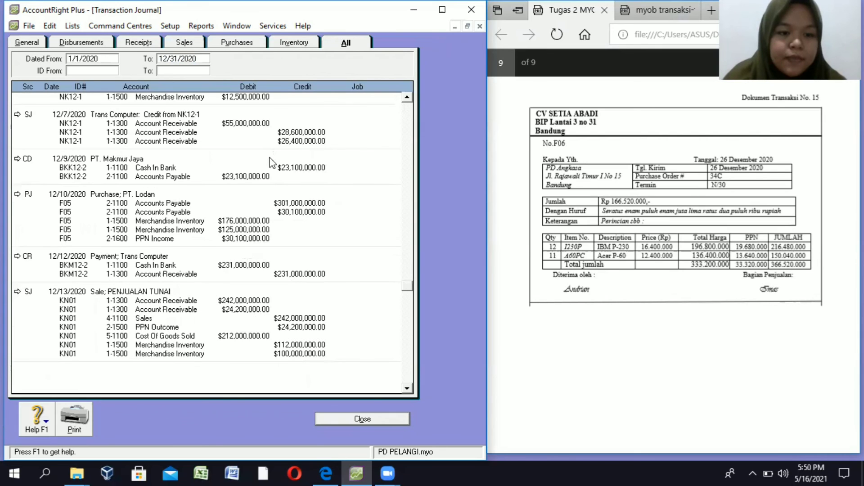
scroll(270, 162, "down", 10)
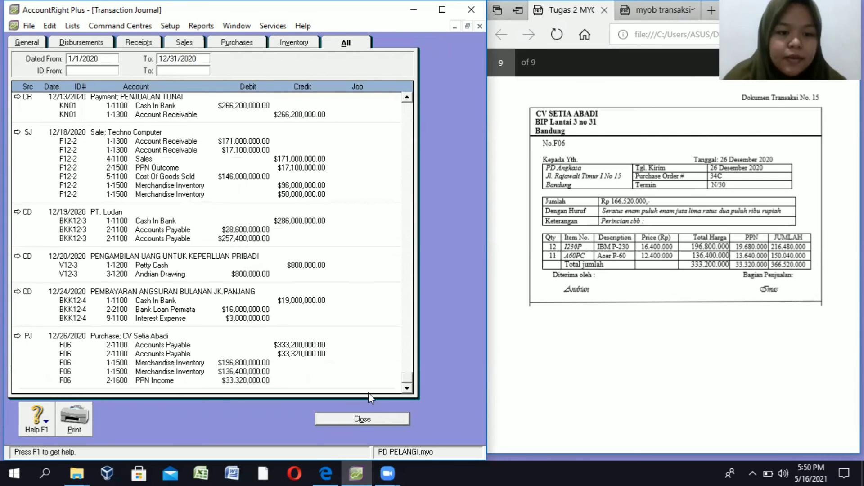
left_click(360, 419)
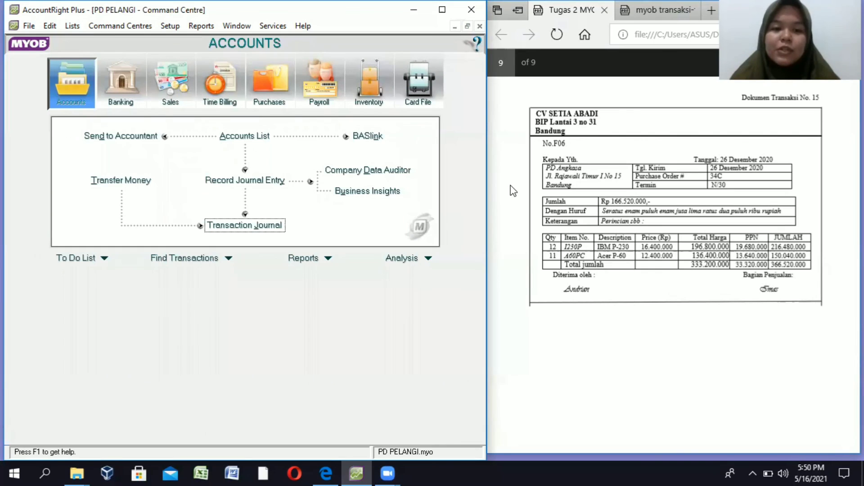